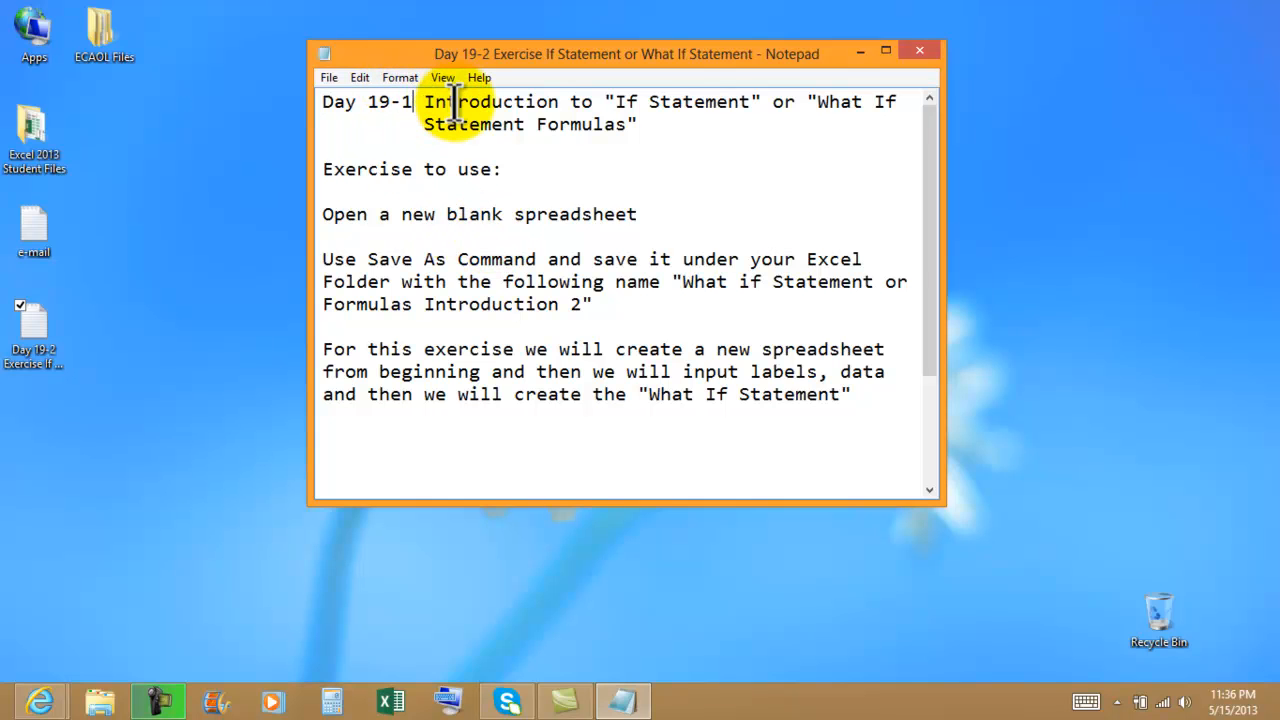
# Correct the heading number in the notes to Day 19-2 and dock the notes window to the screen's right half.
pyautogui.press('BackSpace')
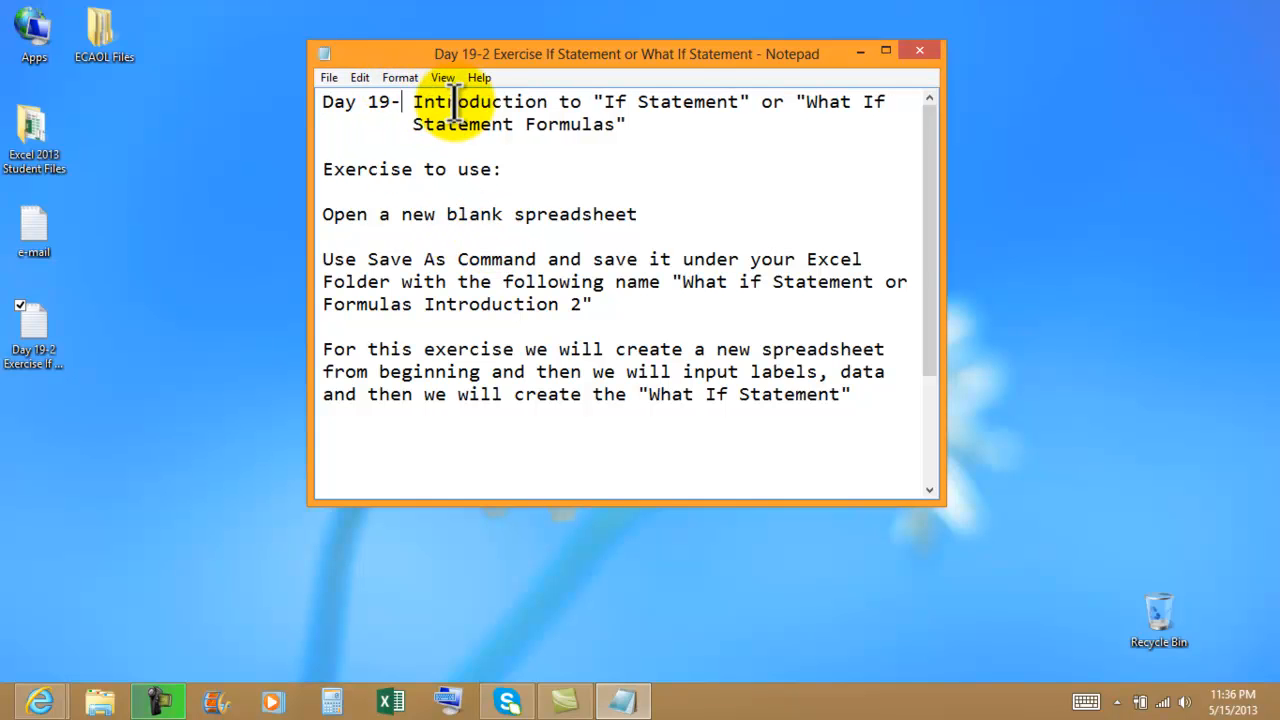
pyautogui.write('2')
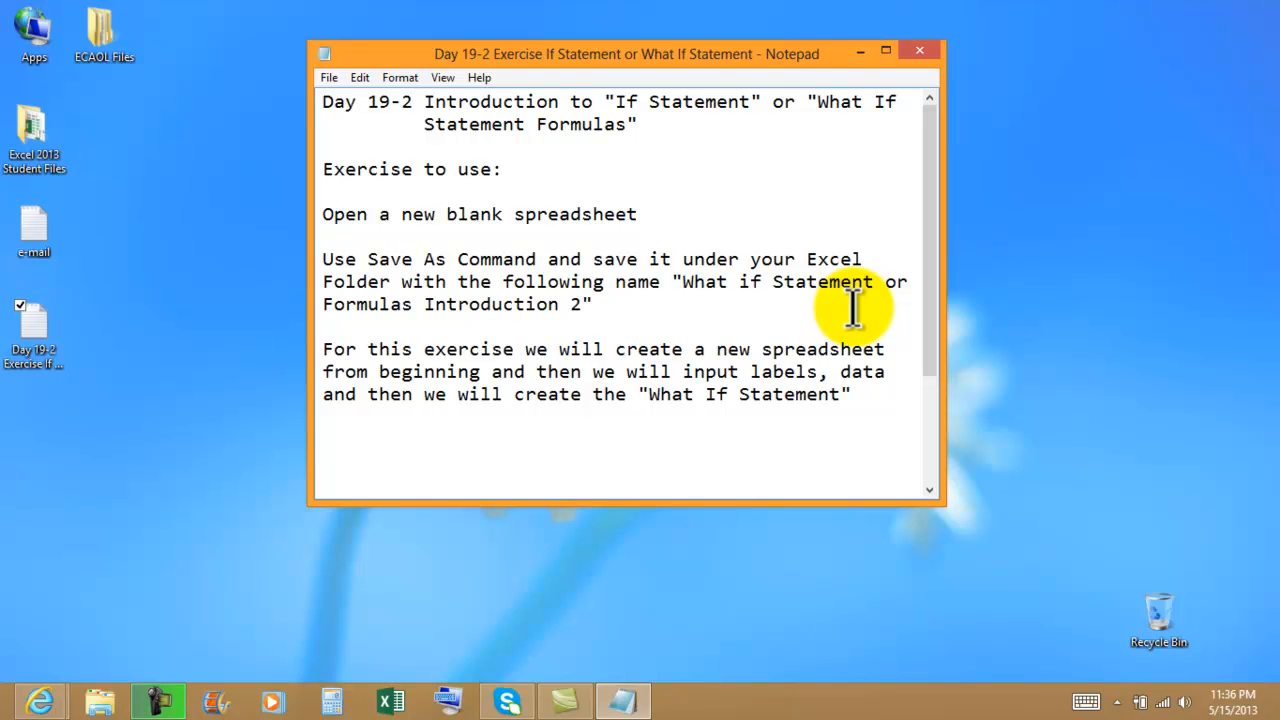
pyautogui.moveTo(731, 58); pyautogui.dragTo(1276, 30)
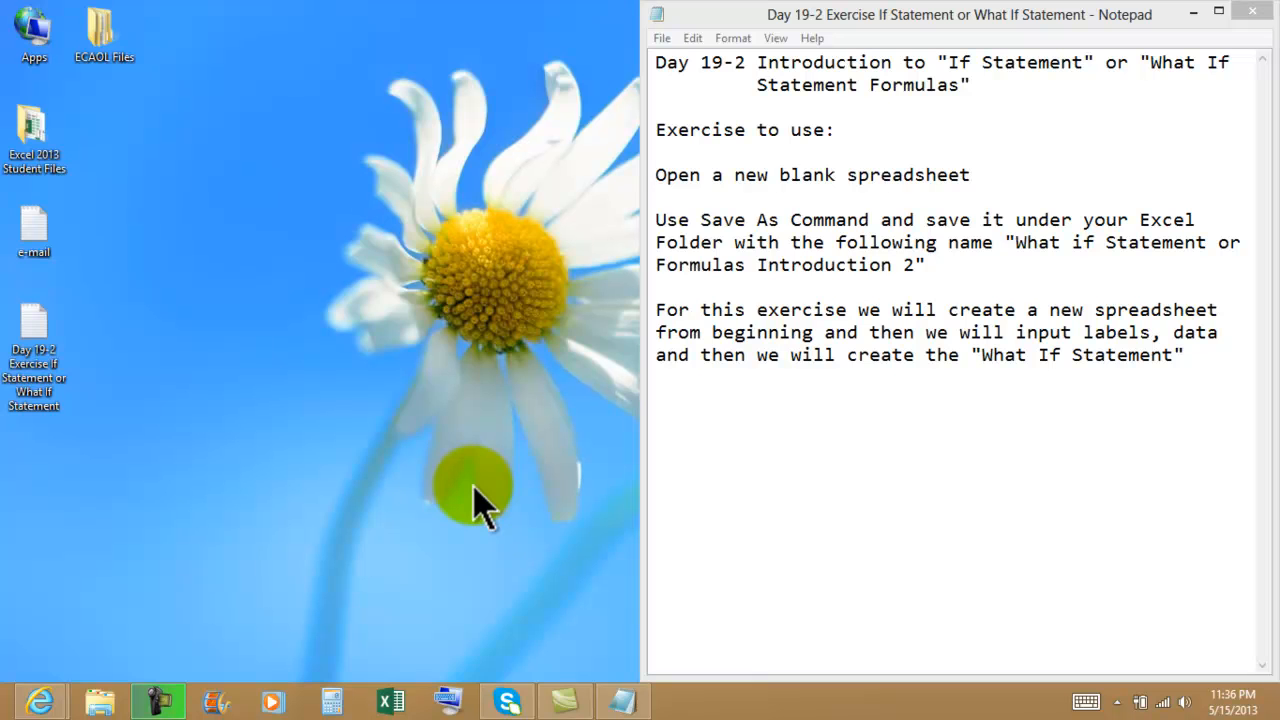
# Switch to Excel and open the recent workbook True-False Logical Formulas 5-15-2013.
pyautogui.click(391, 703)
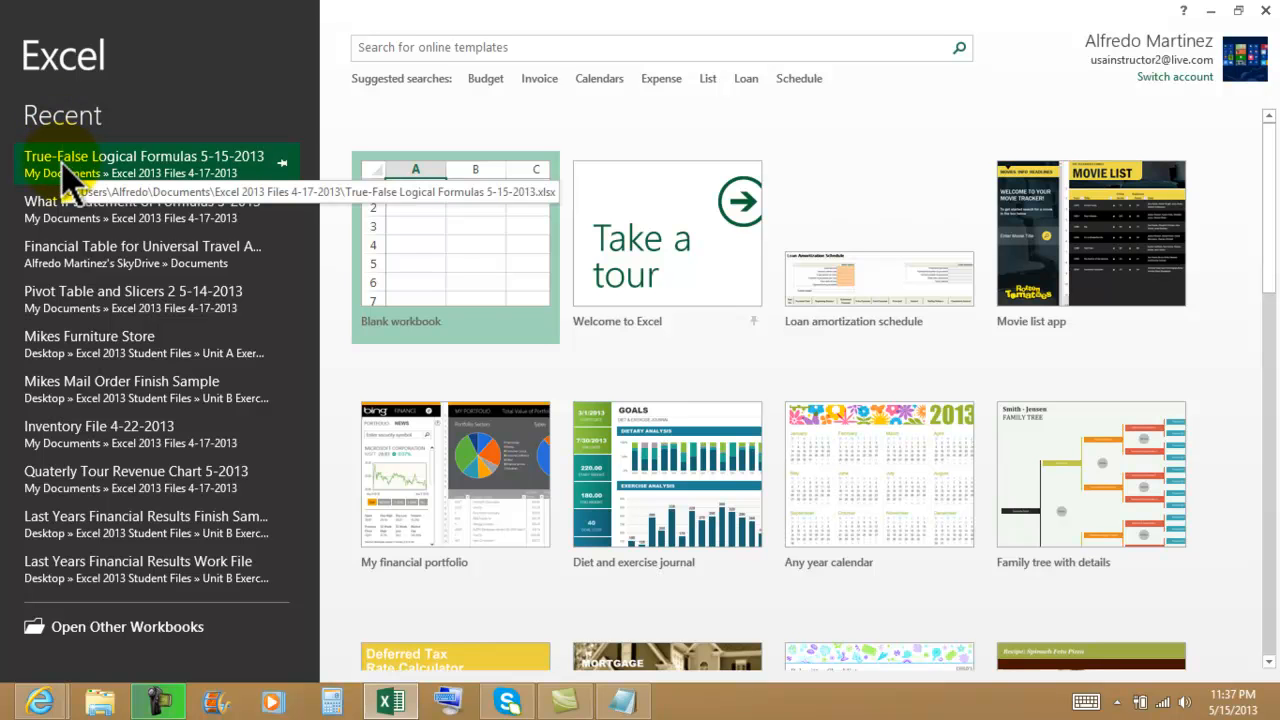
pyautogui.click(132, 172)
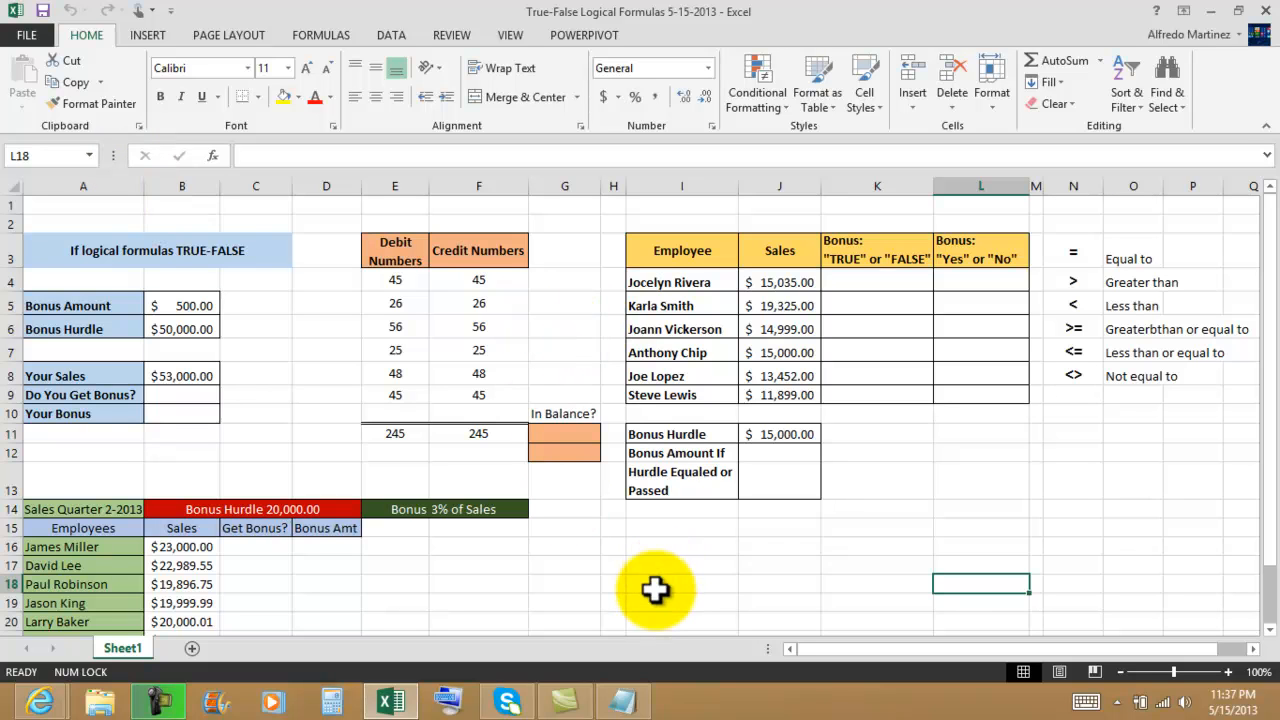
pyautogui.click(487, 606)
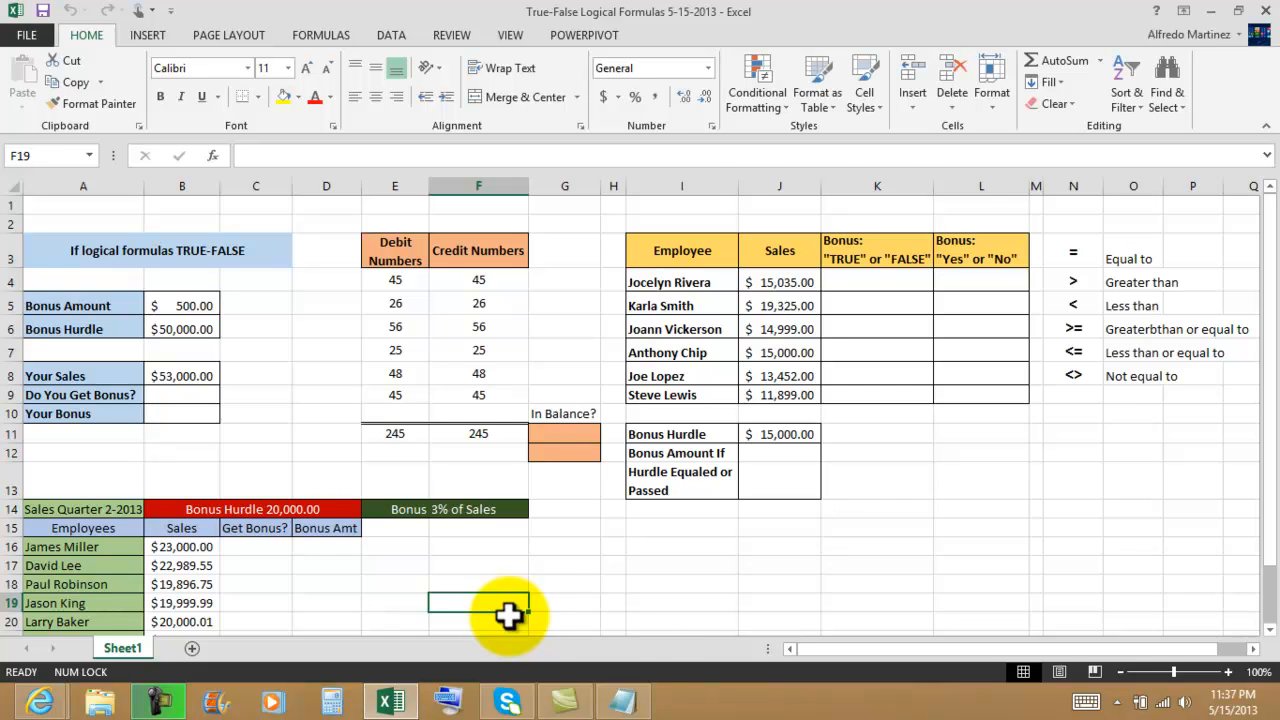
# Copy the file name "What if Statement or Formulas Introduction 2" from the Notepad exercise notes, then minimize the notes.
pyautogui.click(622, 703)
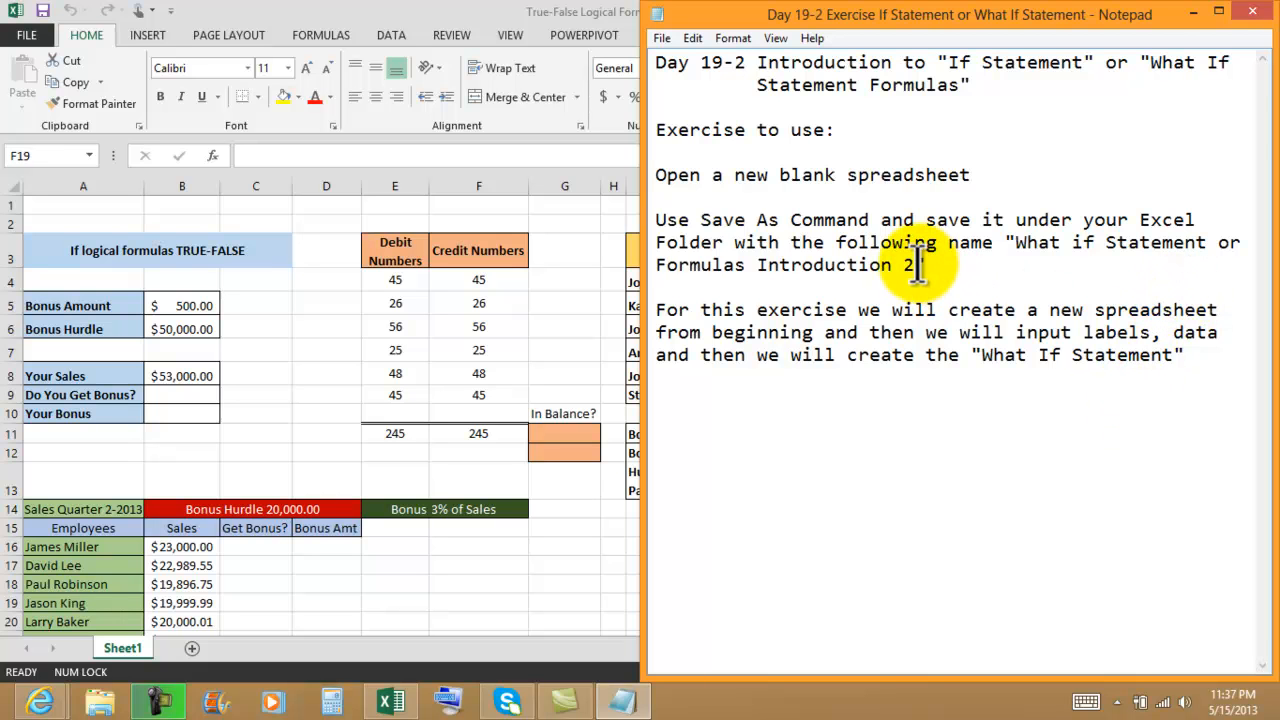
pyautogui.moveTo(920, 265); pyautogui.dragTo(1016, 244)
pyautogui.hotkey('ctrl', 'c')
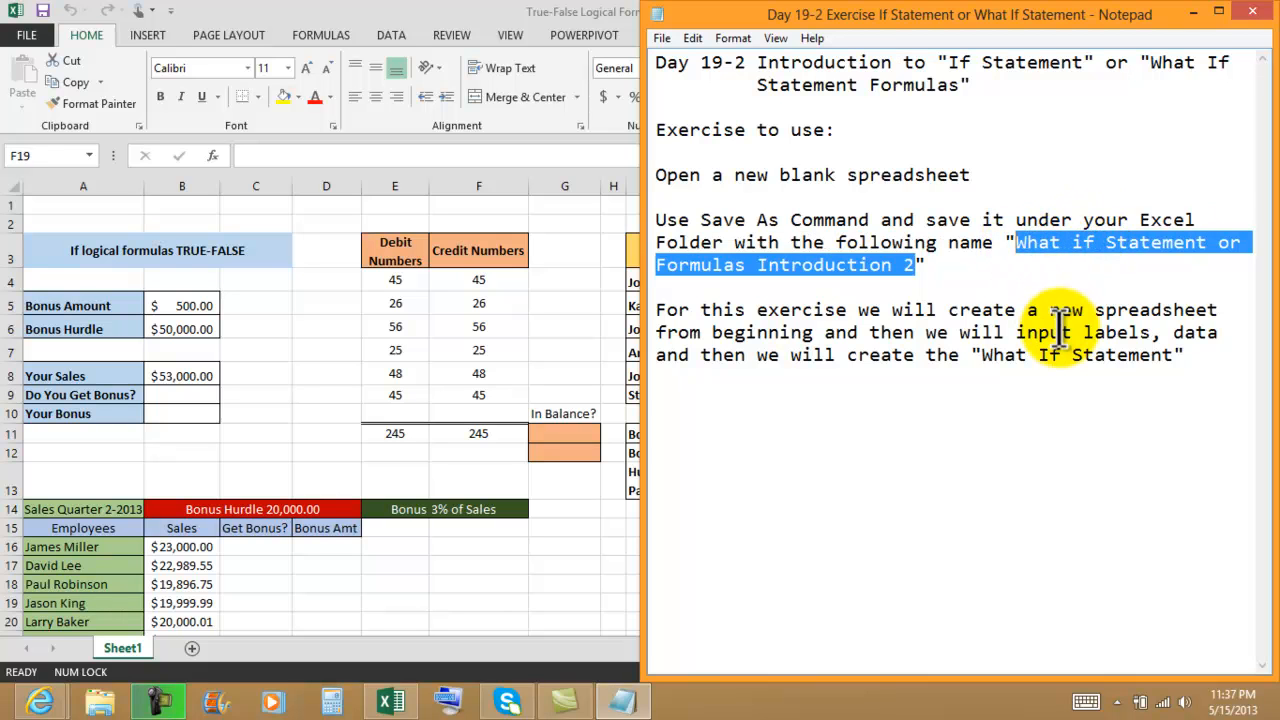
pyautogui.click(1194, 12)
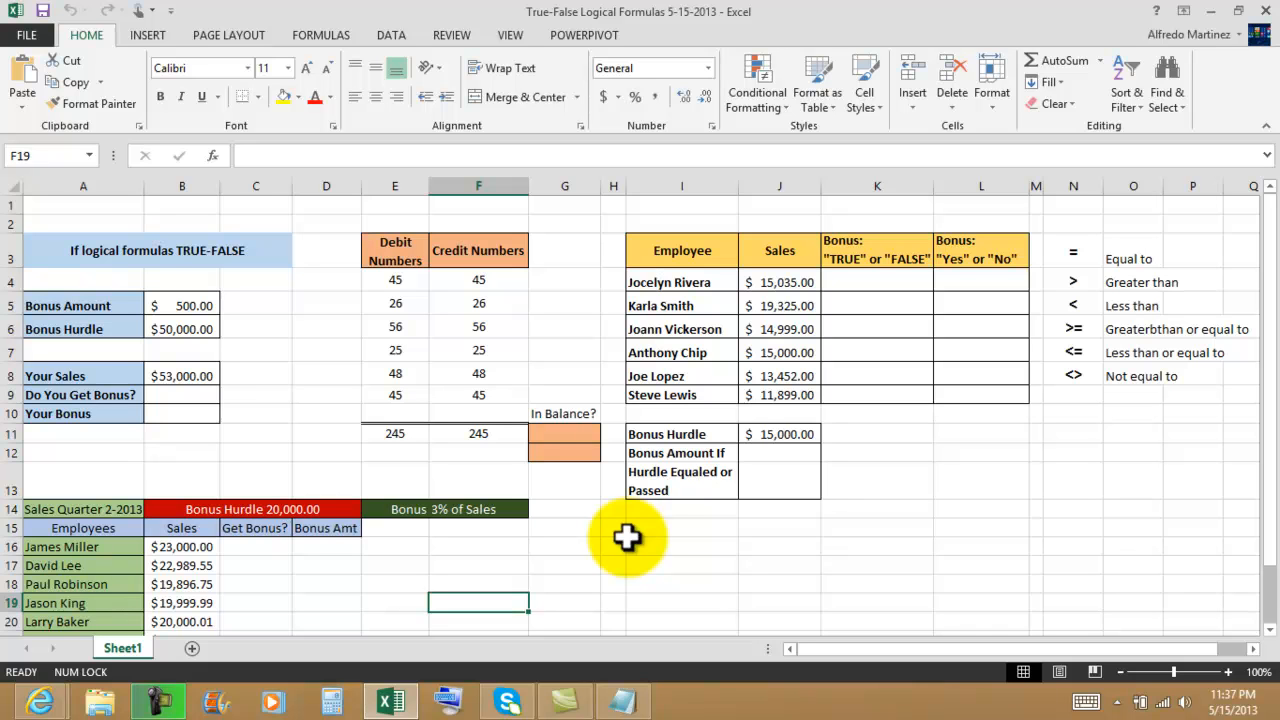
# Save the workbook under the copied name What if Statement or Formulas Introduction 2 in the Excel 2013 Files 4-17-2013 folder.
pyautogui.click(28, 34)
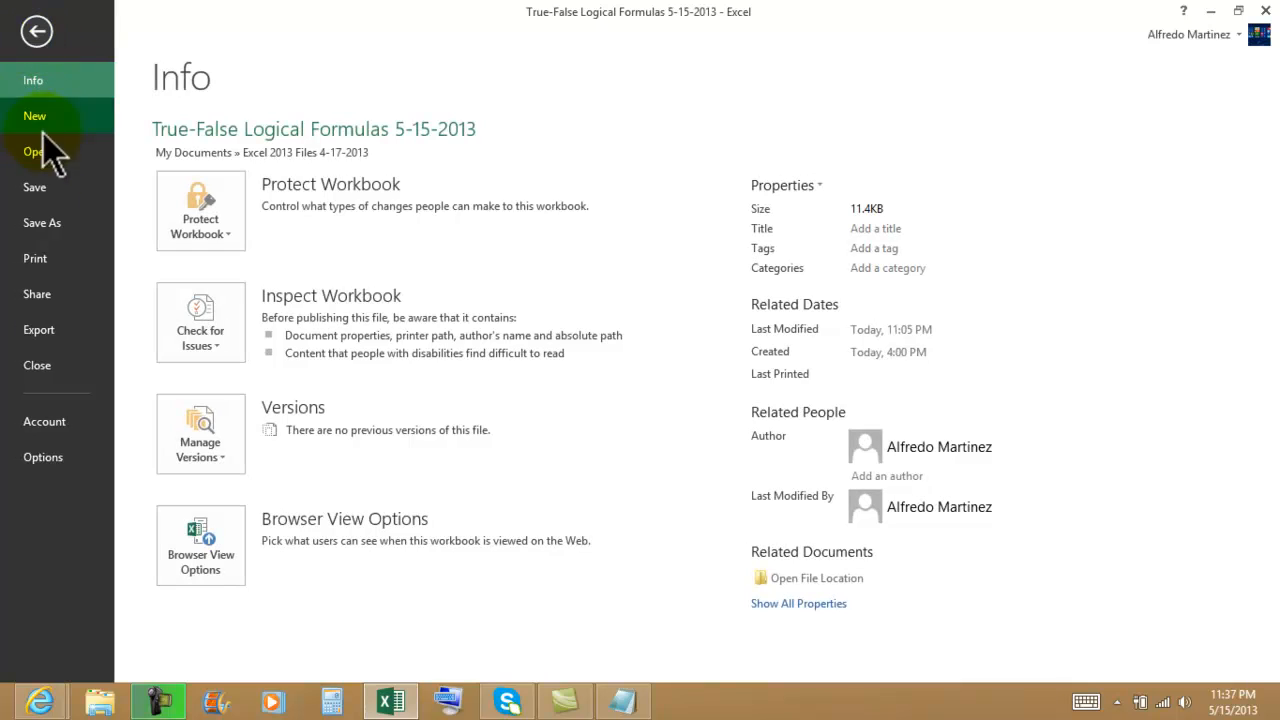
pyautogui.click(50, 228)
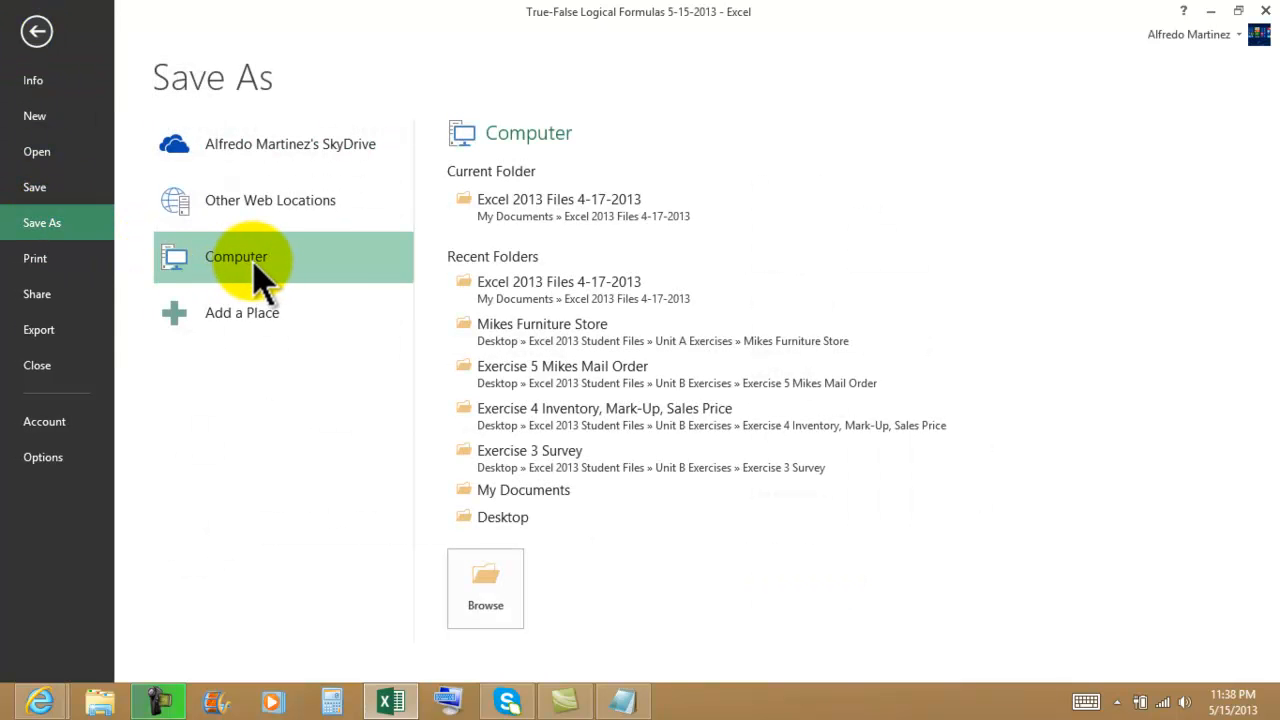
pyautogui.click(535, 290)
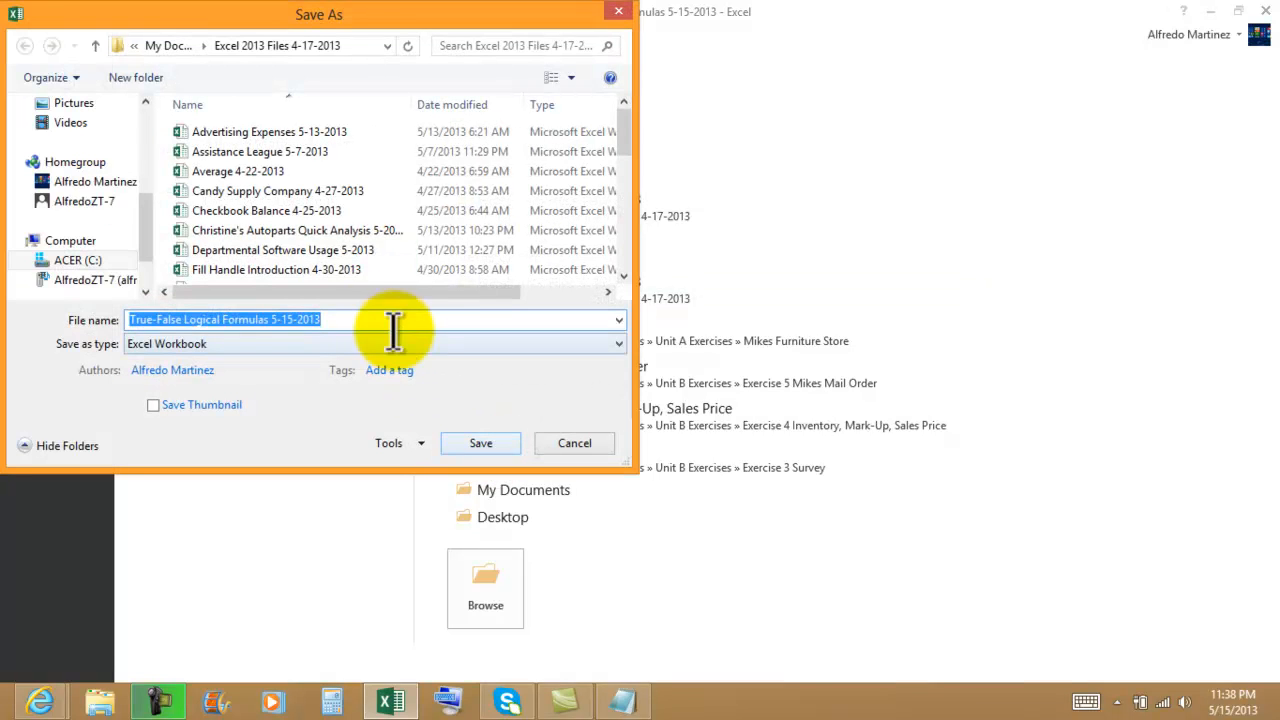
pyautogui.hotkey('ctrl', 'v')
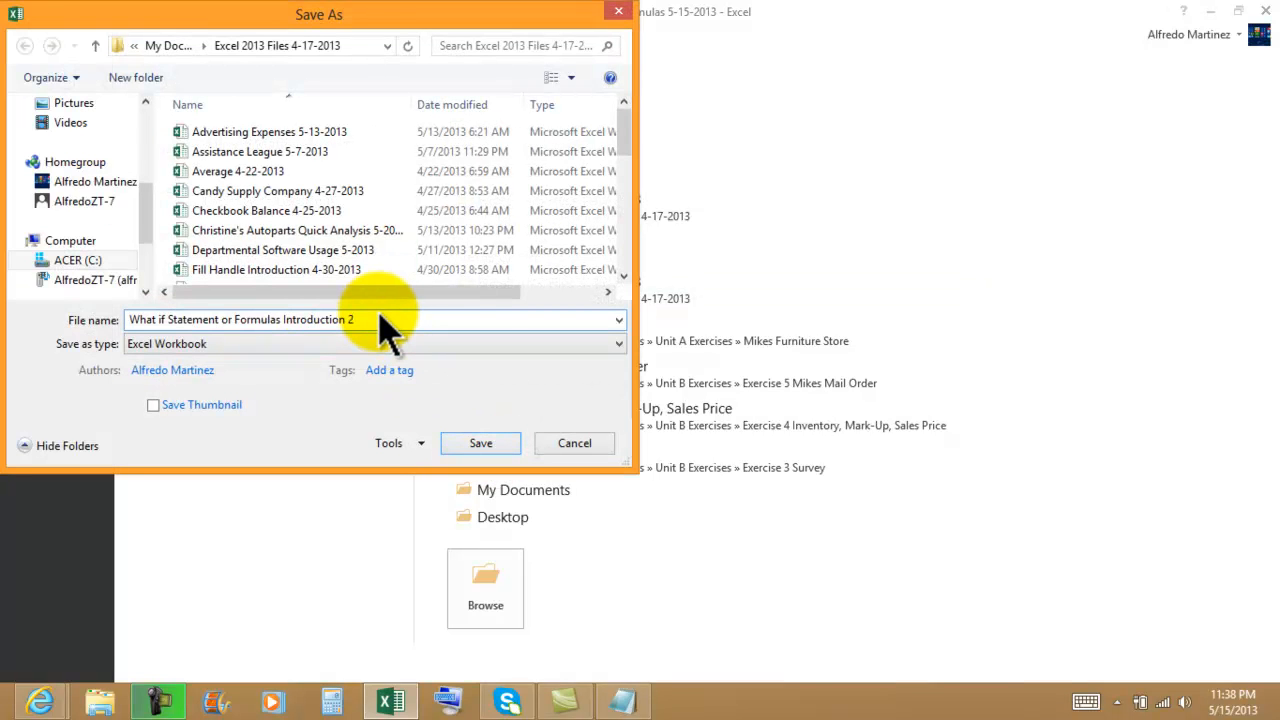
pyautogui.click(480, 443)
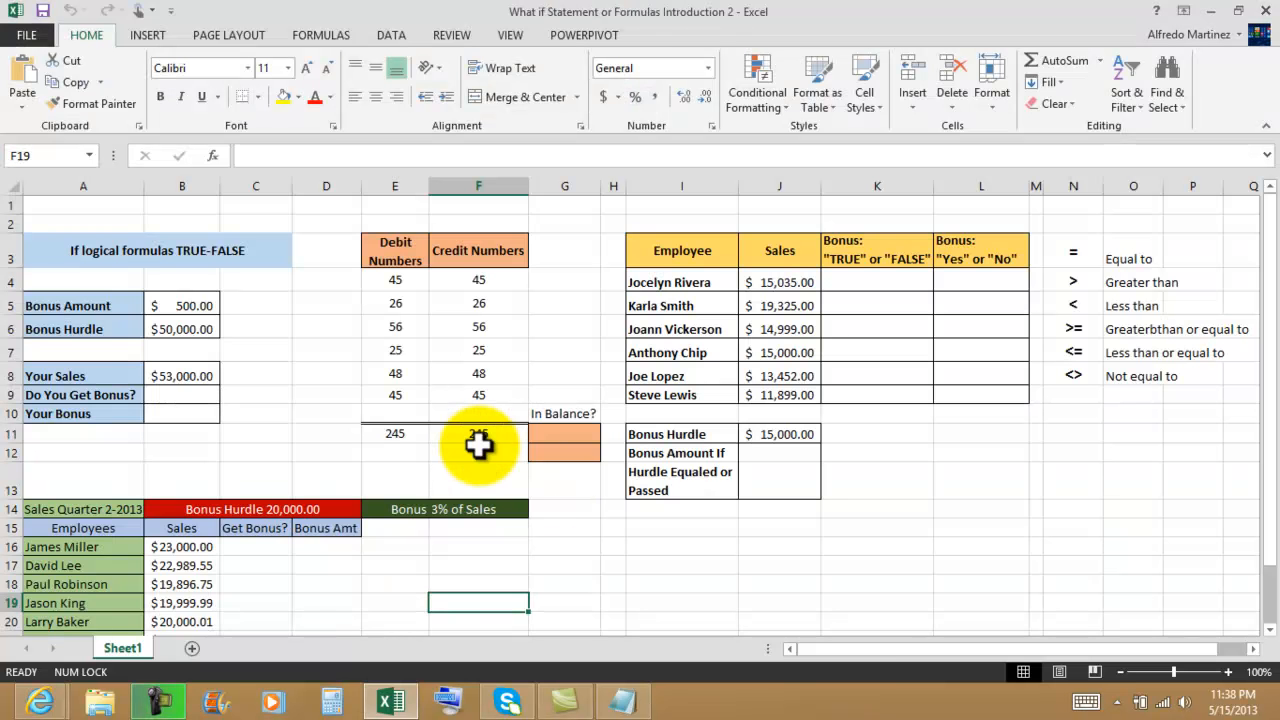
pyautogui.click(868, 508)
pyautogui.click(883, 580)
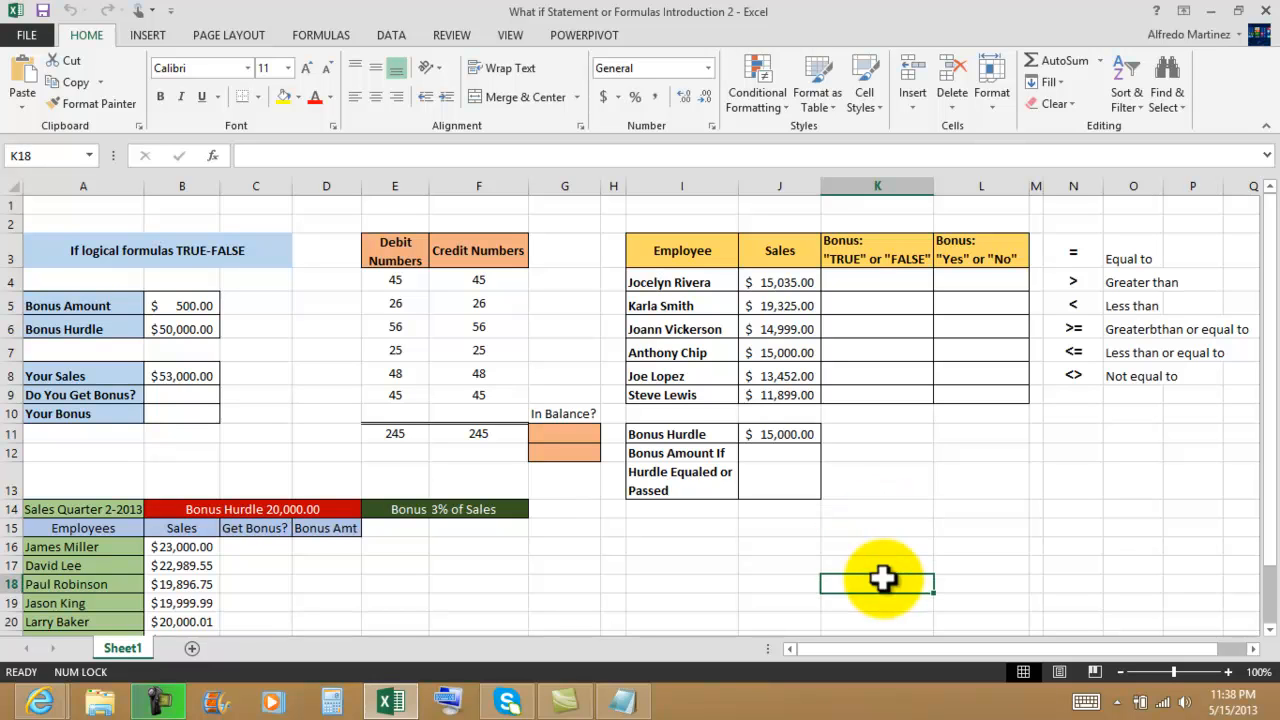
pyautogui.click(1018, 477)
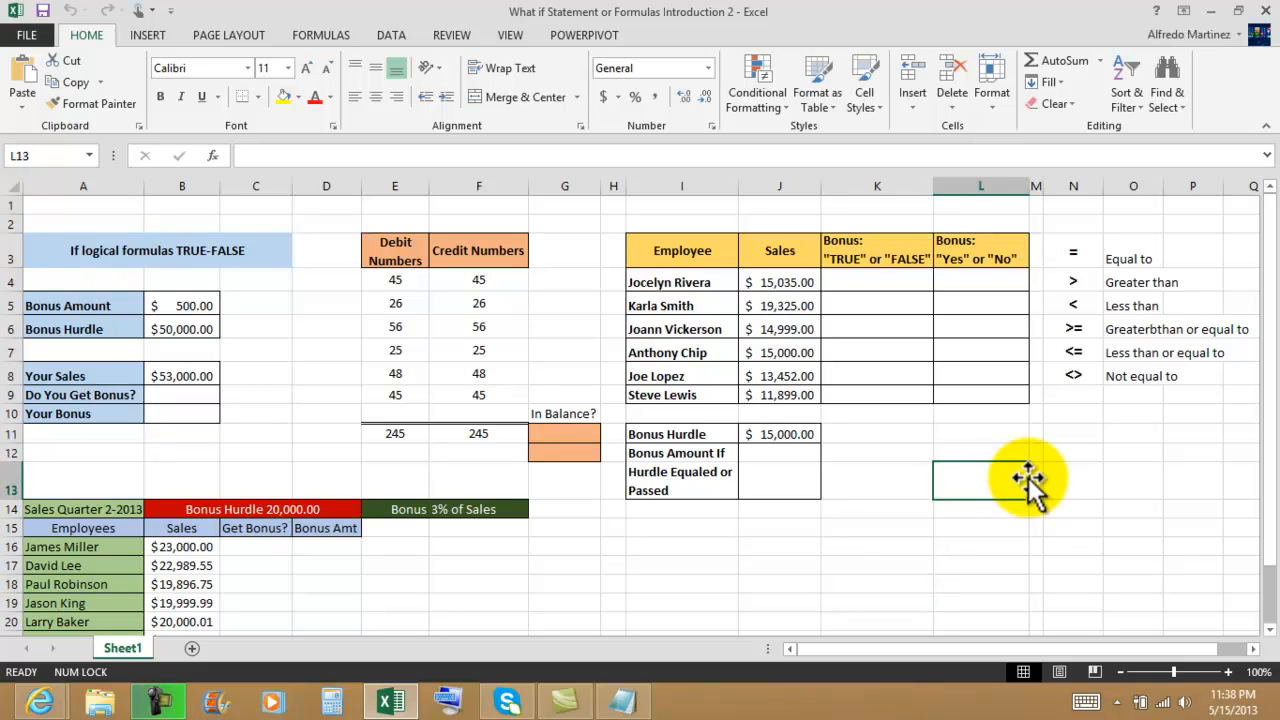
pyautogui.click(566, 602)
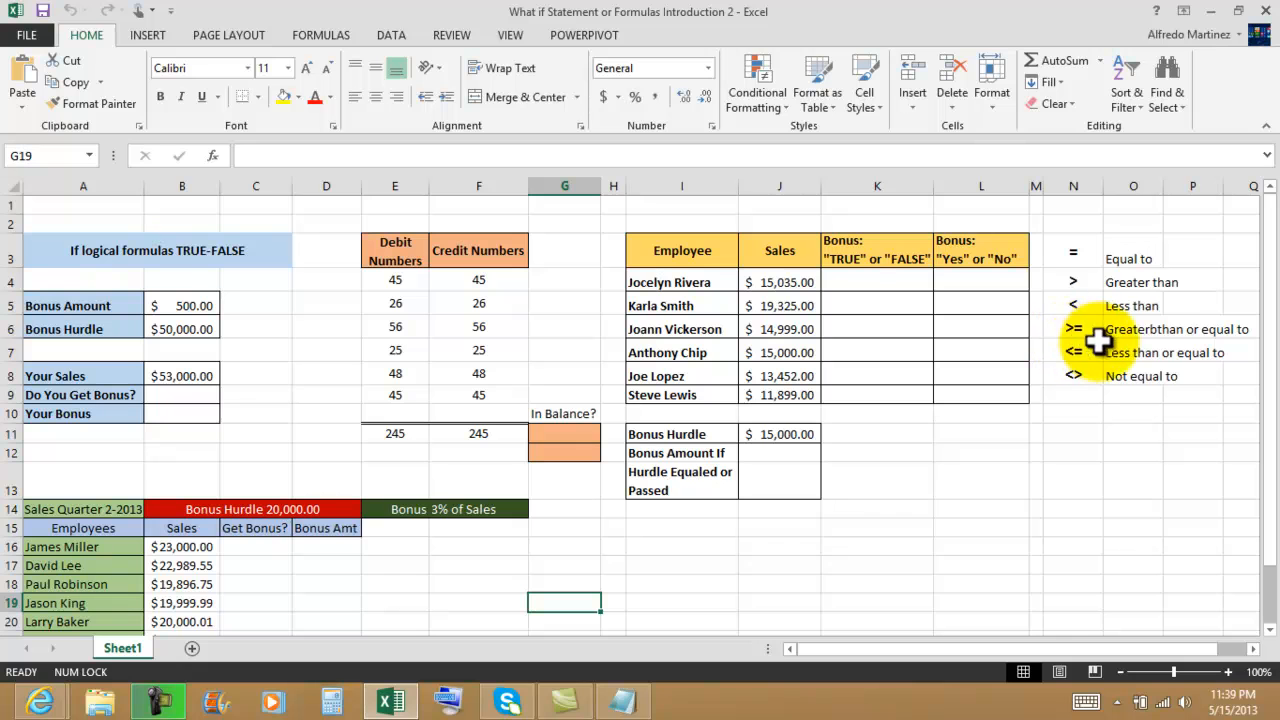
# Correct the misspelled label in cell O6 to "Greater than or equal to".
pyautogui.click(1150, 330)
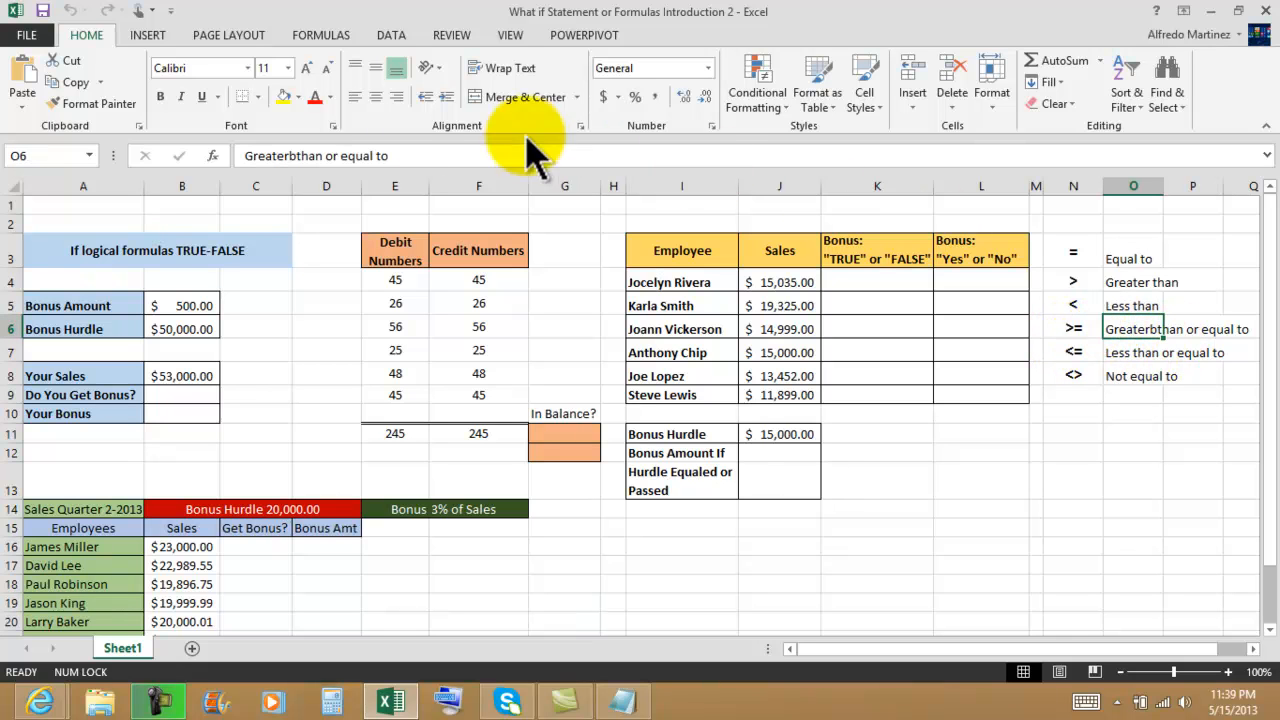
pyautogui.click(298, 155)
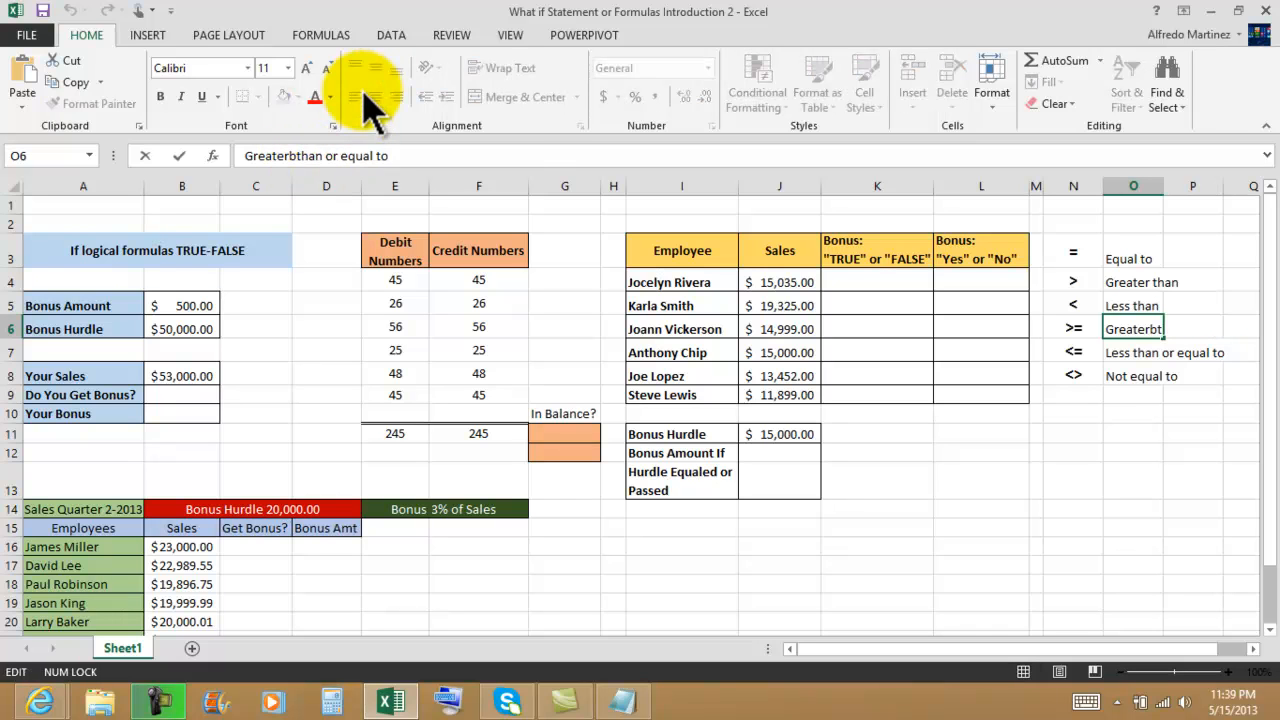
pyautogui.press('BackSpace')
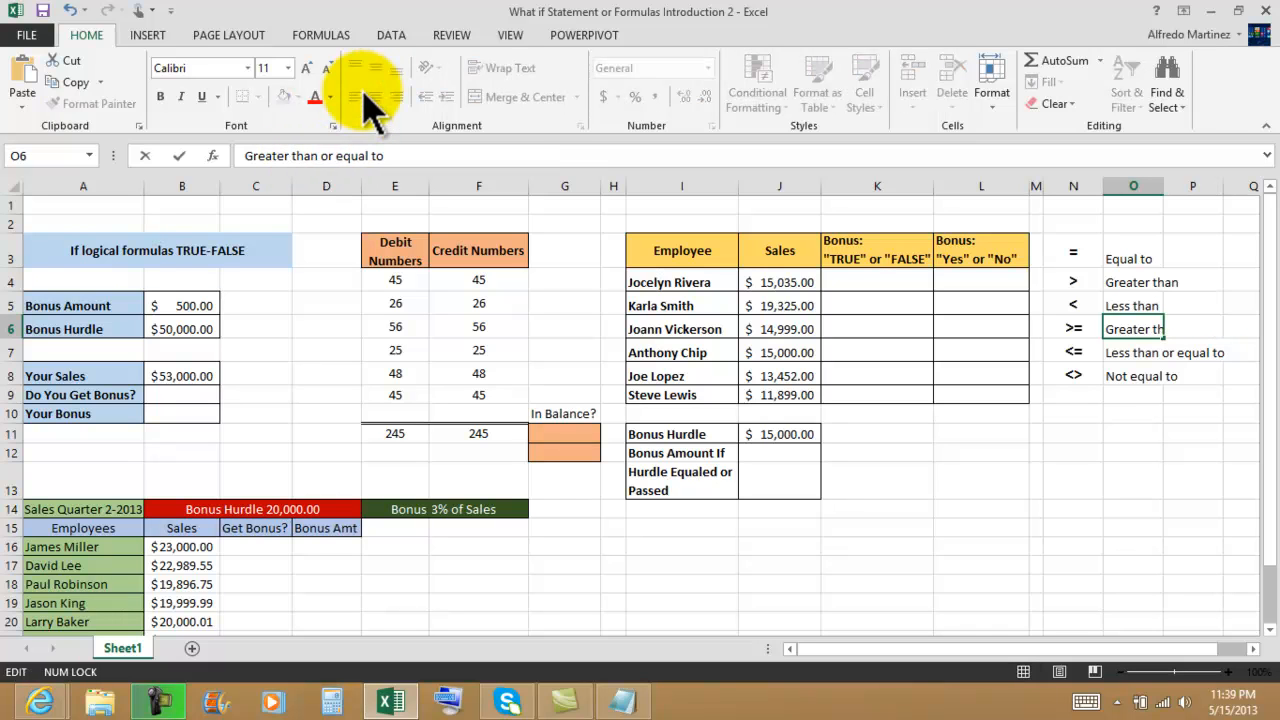
pyautogui.press('Return')
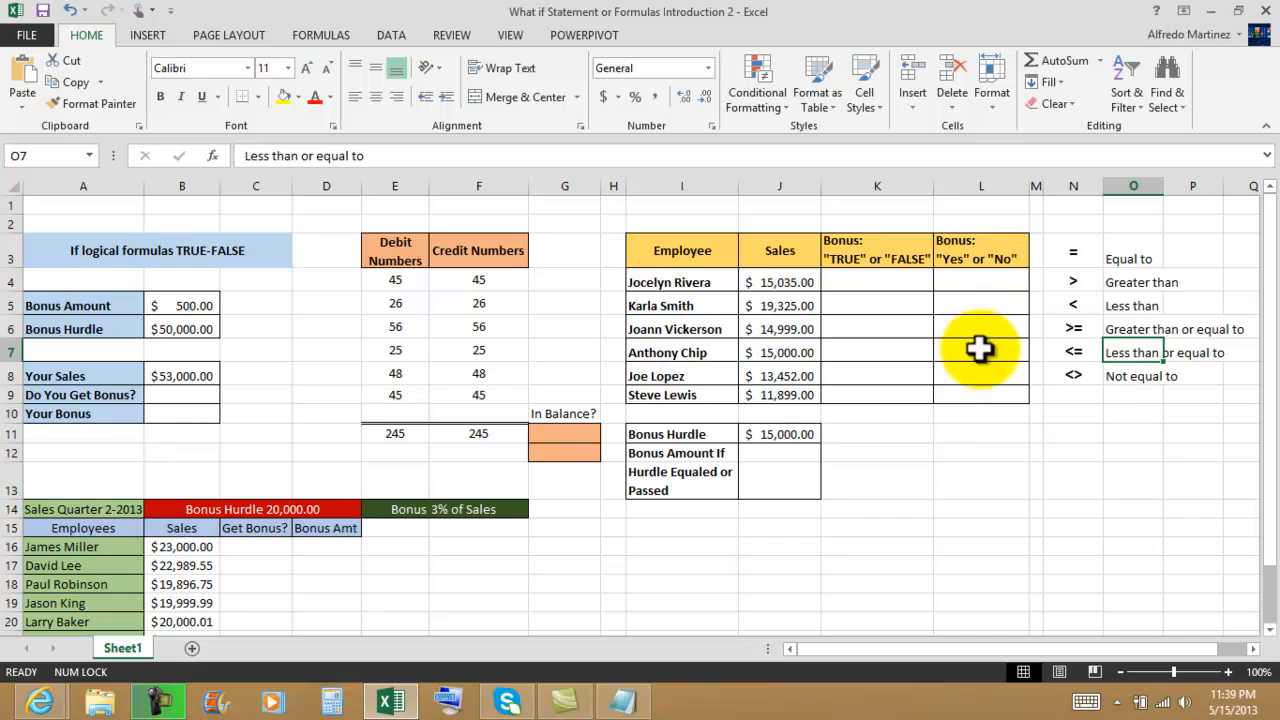
# Examine the comparison symbols in N7 and N8 and the bonus hurdle, bonus amount and sales cells in column B.
pyautogui.click(1068, 354)
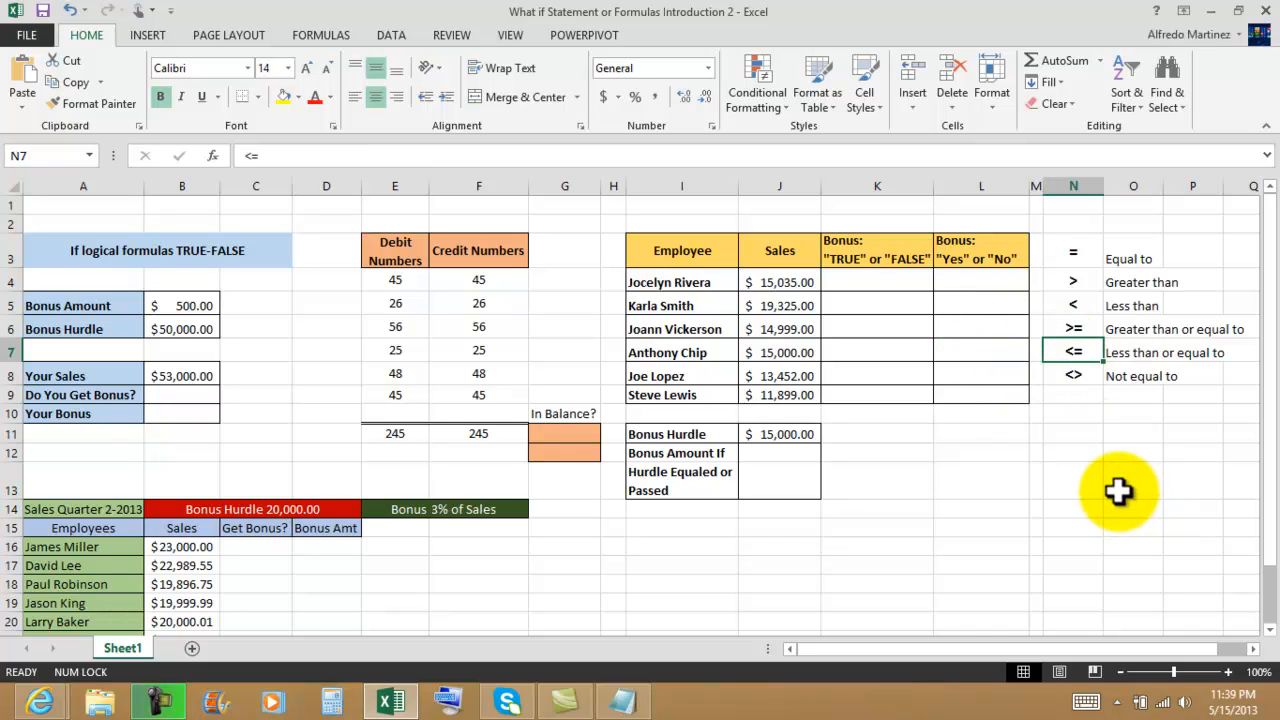
pyautogui.click(1082, 375)
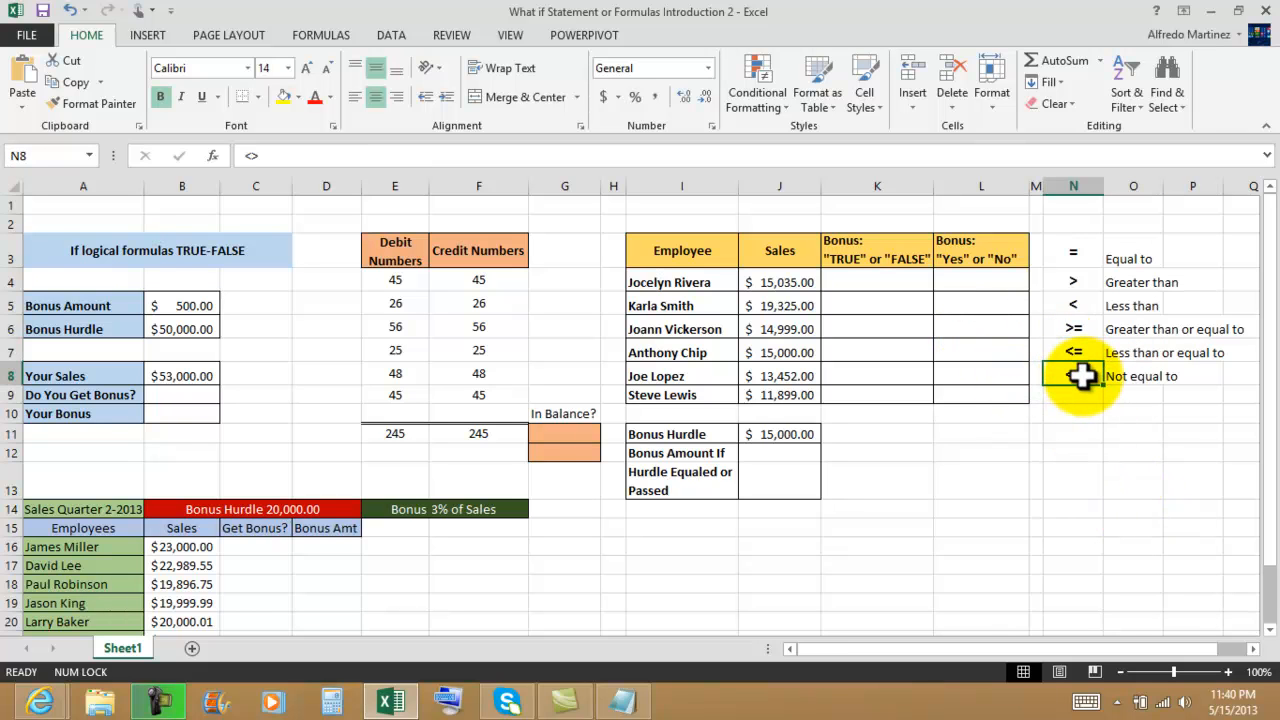
pyautogui.click(941, 547)
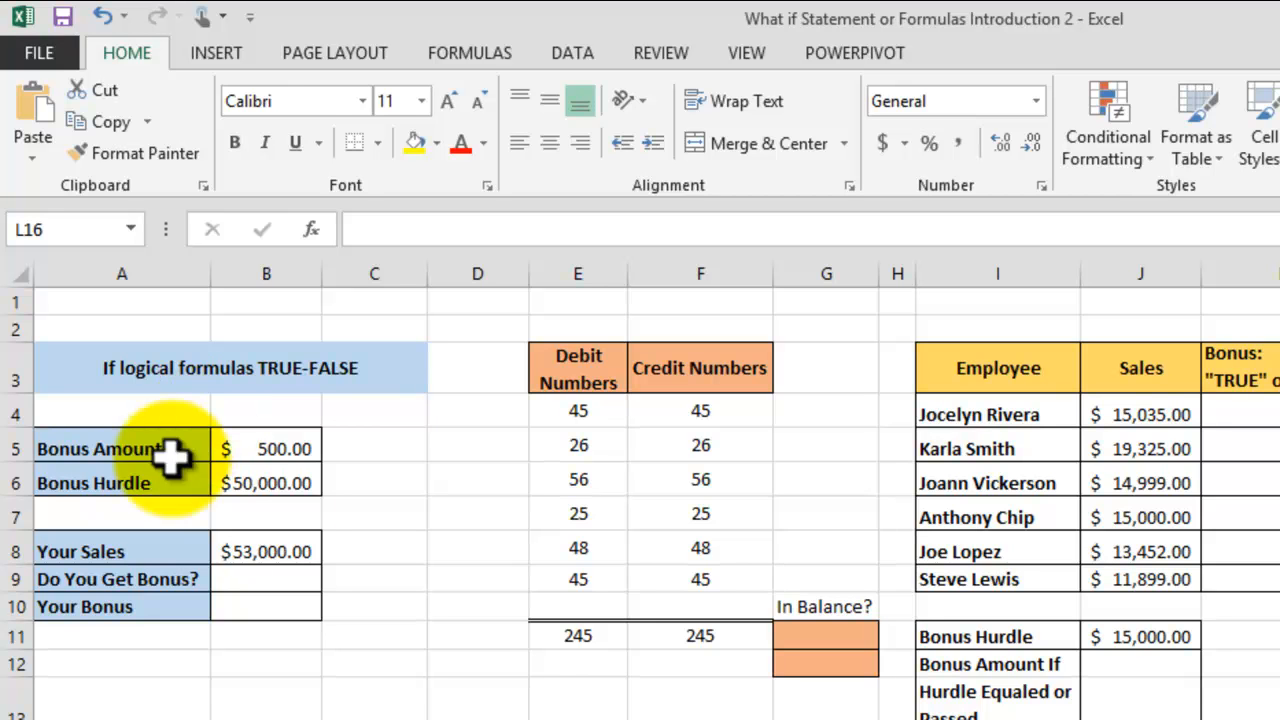
pyautogui.click(266, 487)
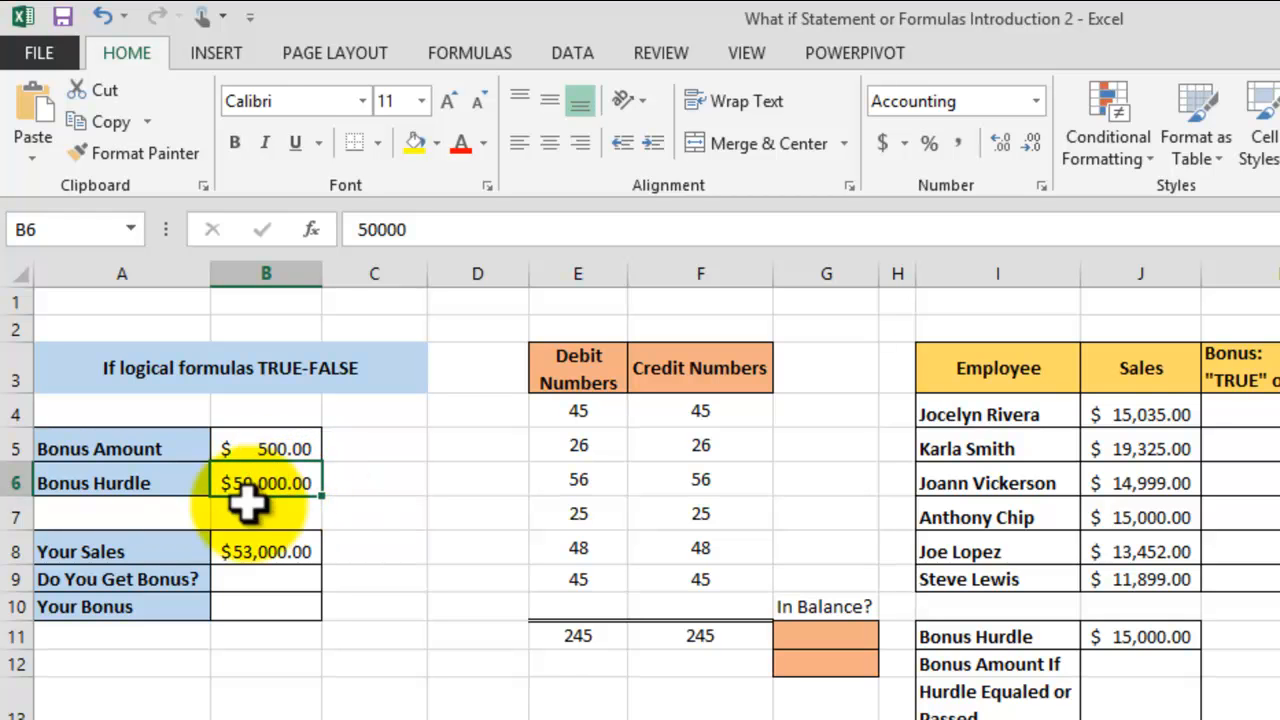
pyautogui.click(255, 449)
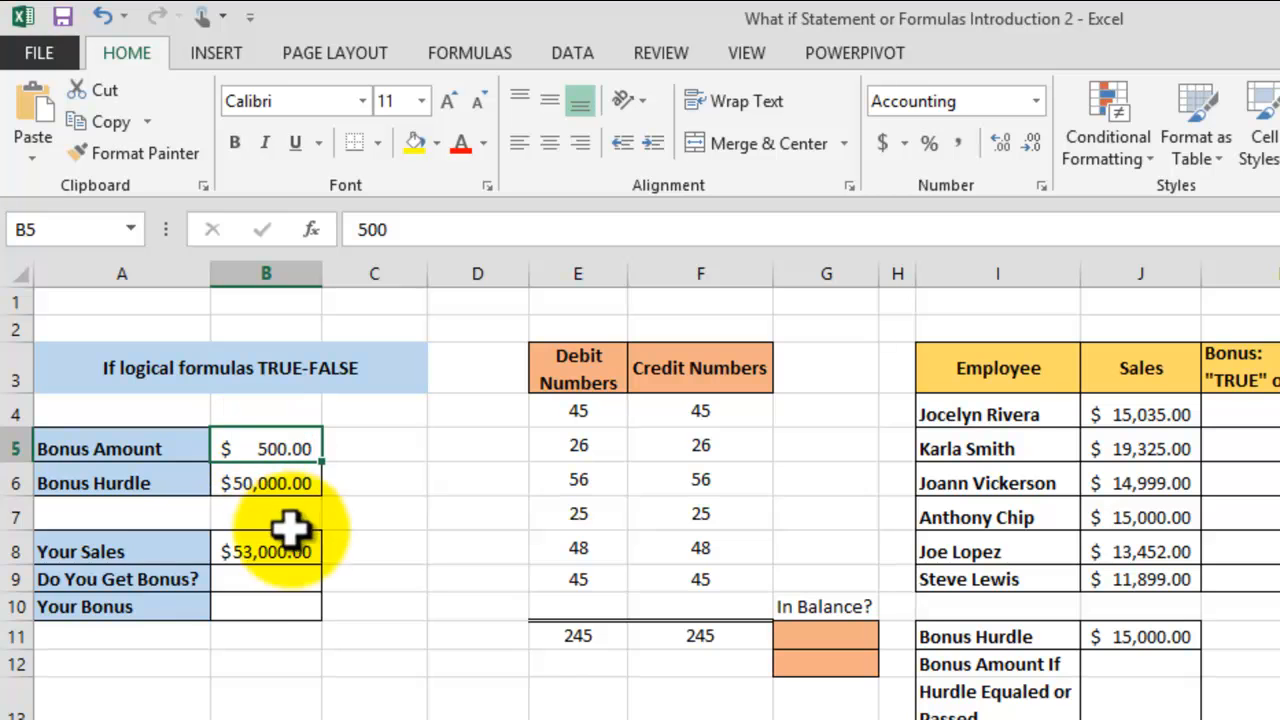
pyautogui.click(262, 549)
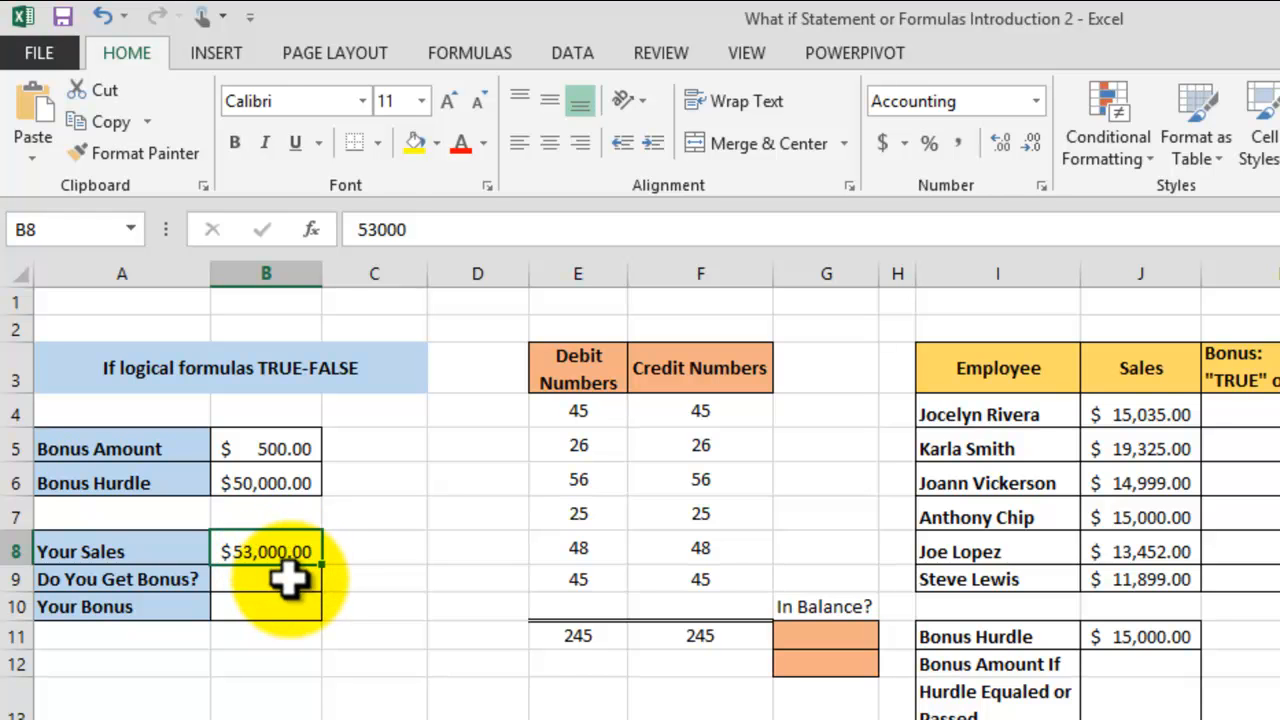
# Enter the logical formula =(B8>=B6) in B9 to test whether the sales reach the bonus hurdle, accepting the suggested parenthesis correction.
pyautogui.click(288, 578)
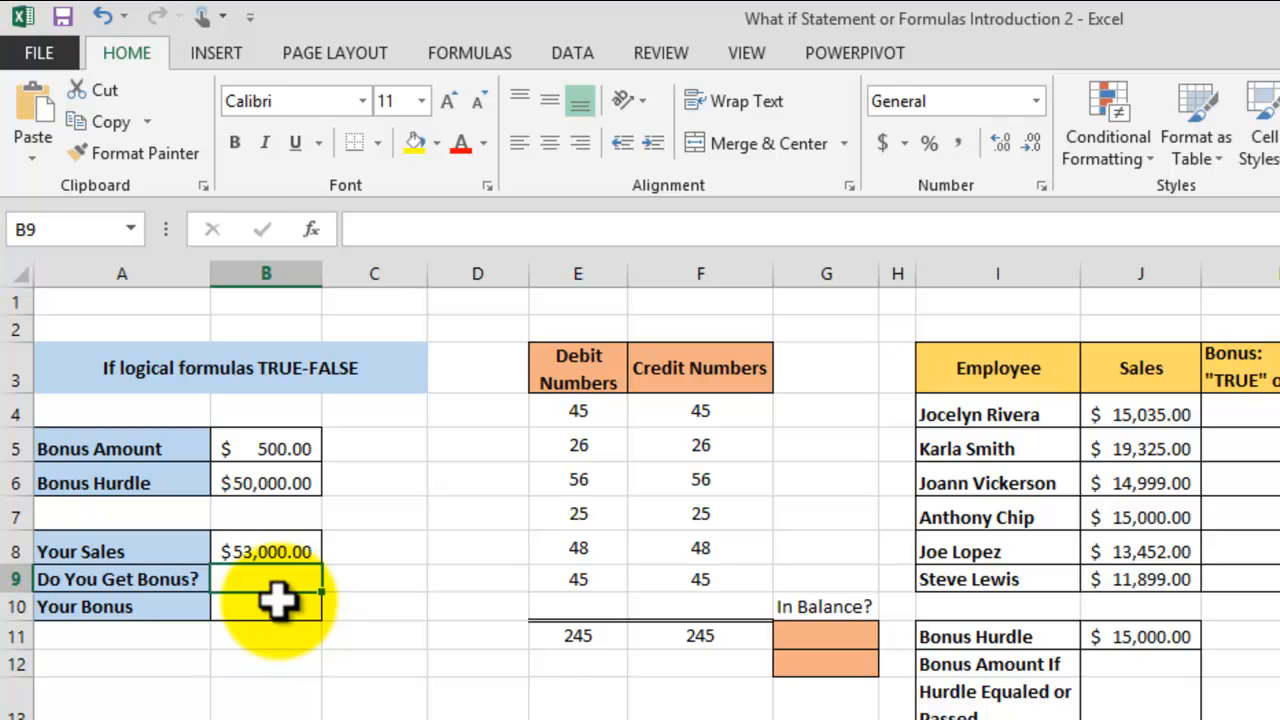
pyautogui.write('=')
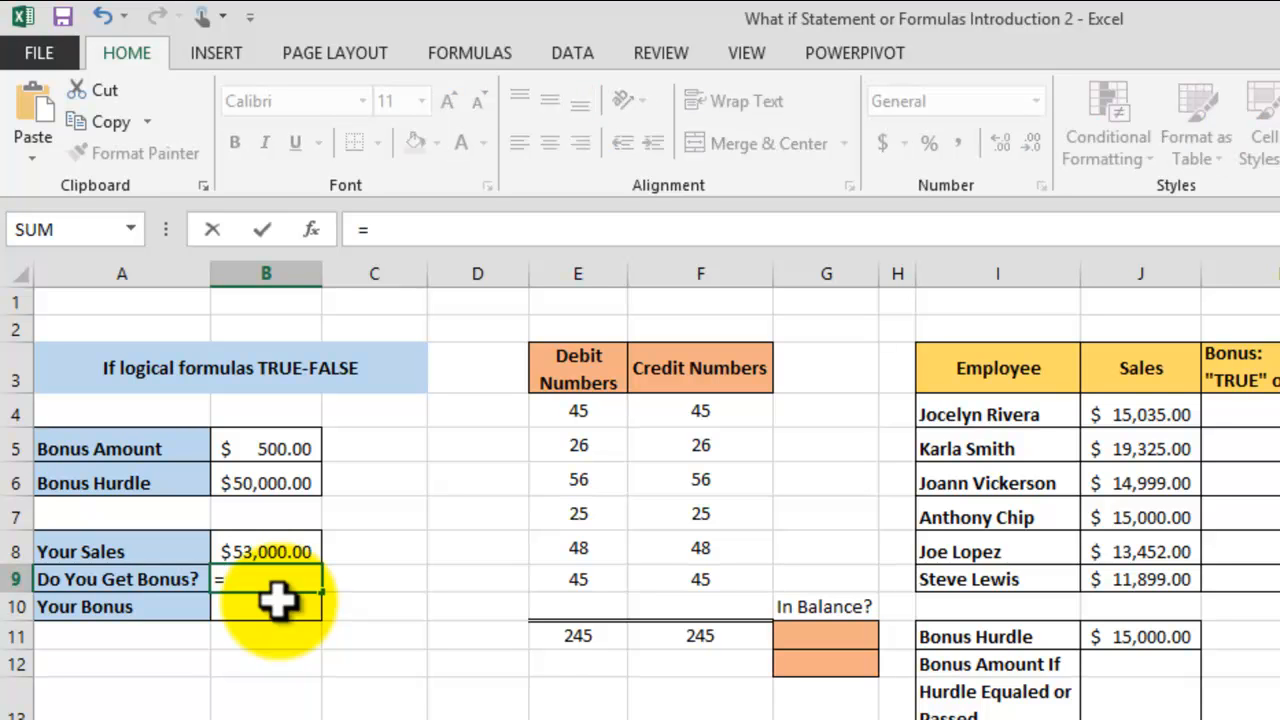
pyautogui.write('(')
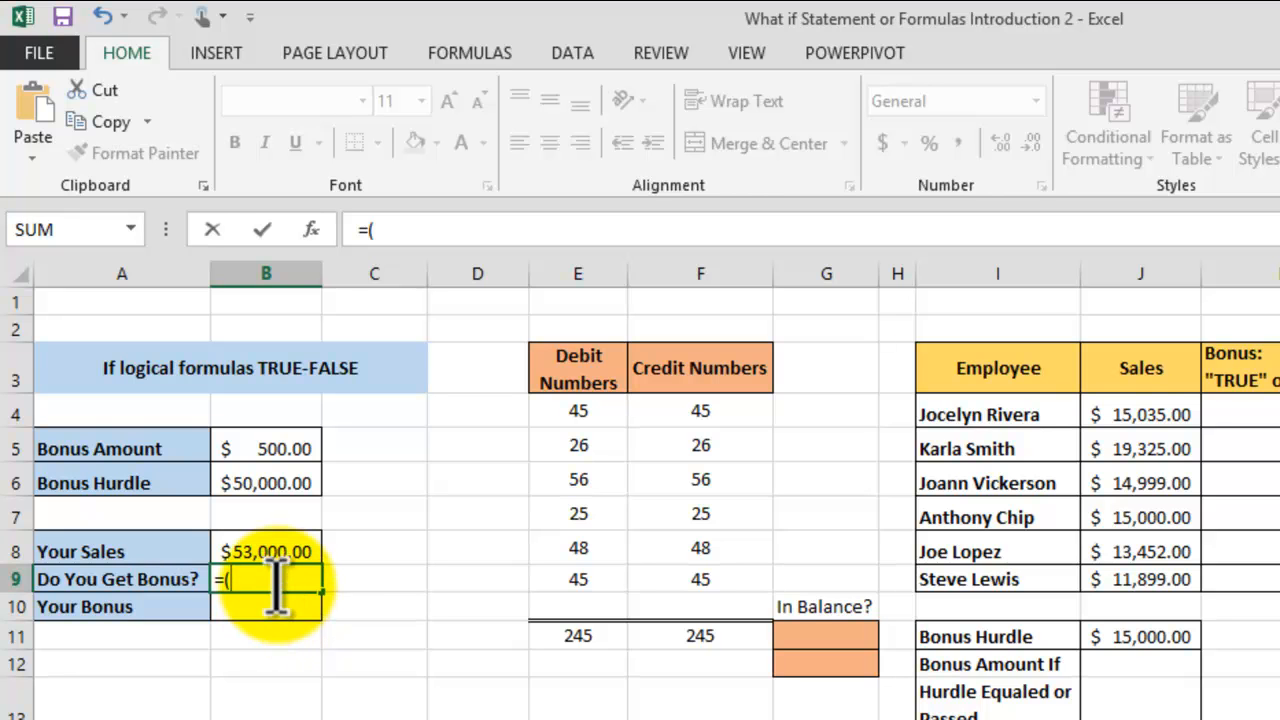
pyautogui.click(258, 548)
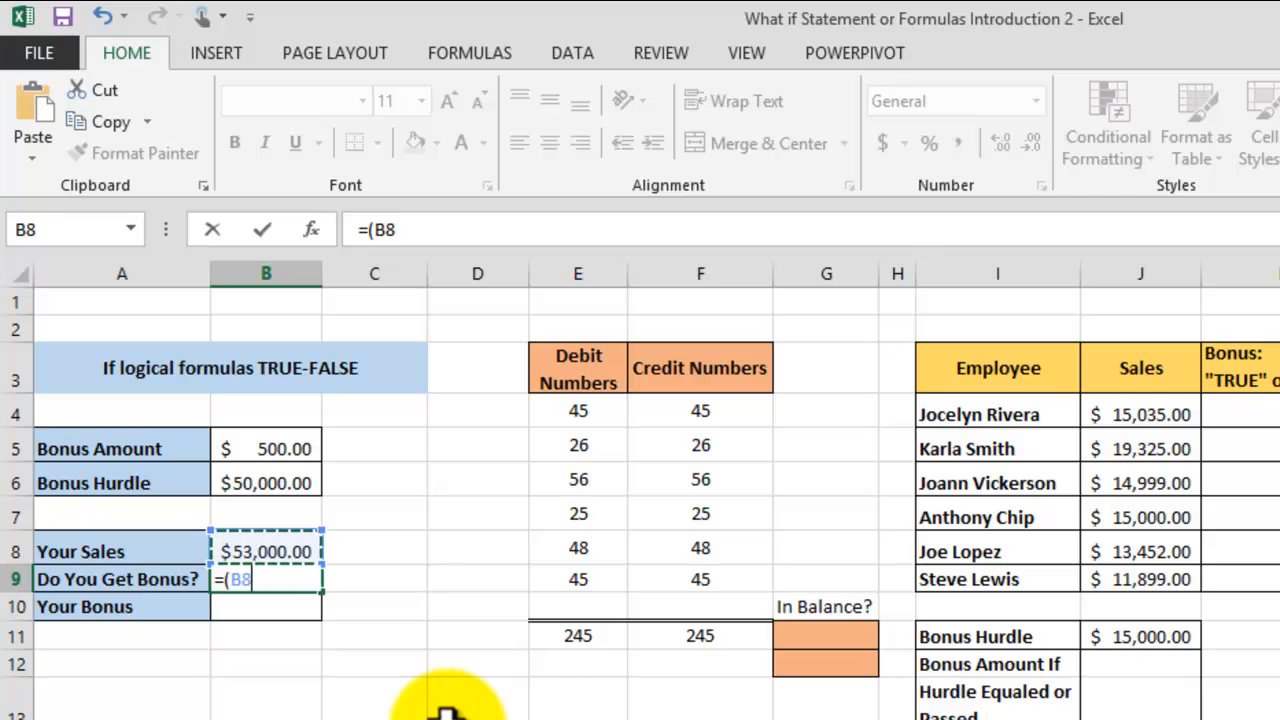
pyautogui.write('>=')
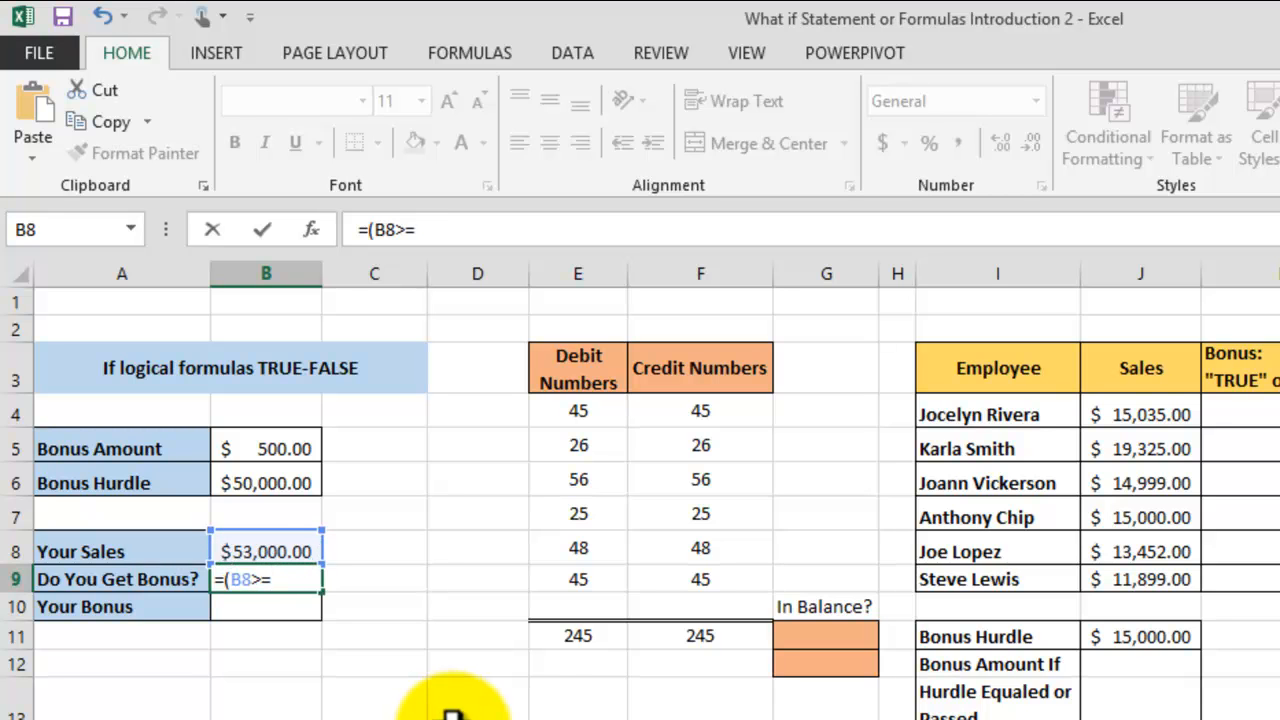
pyautogui.click(270, 490)
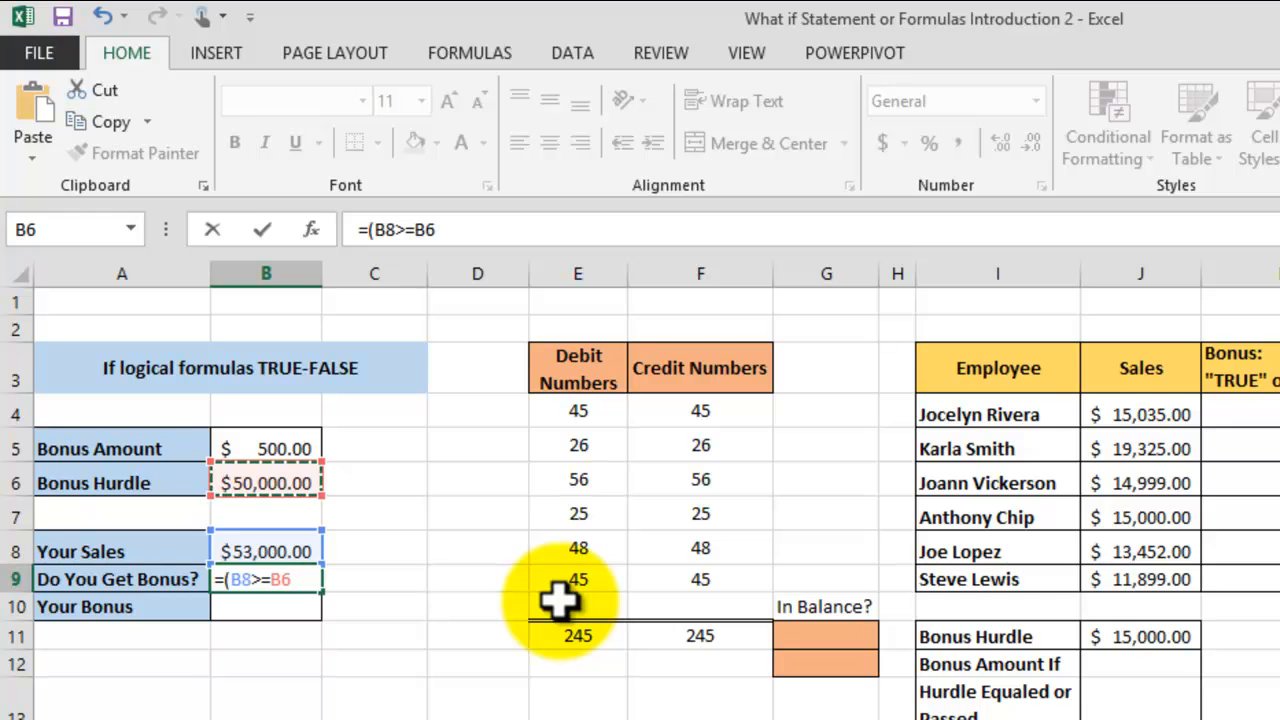
pyautogui.press('Return')
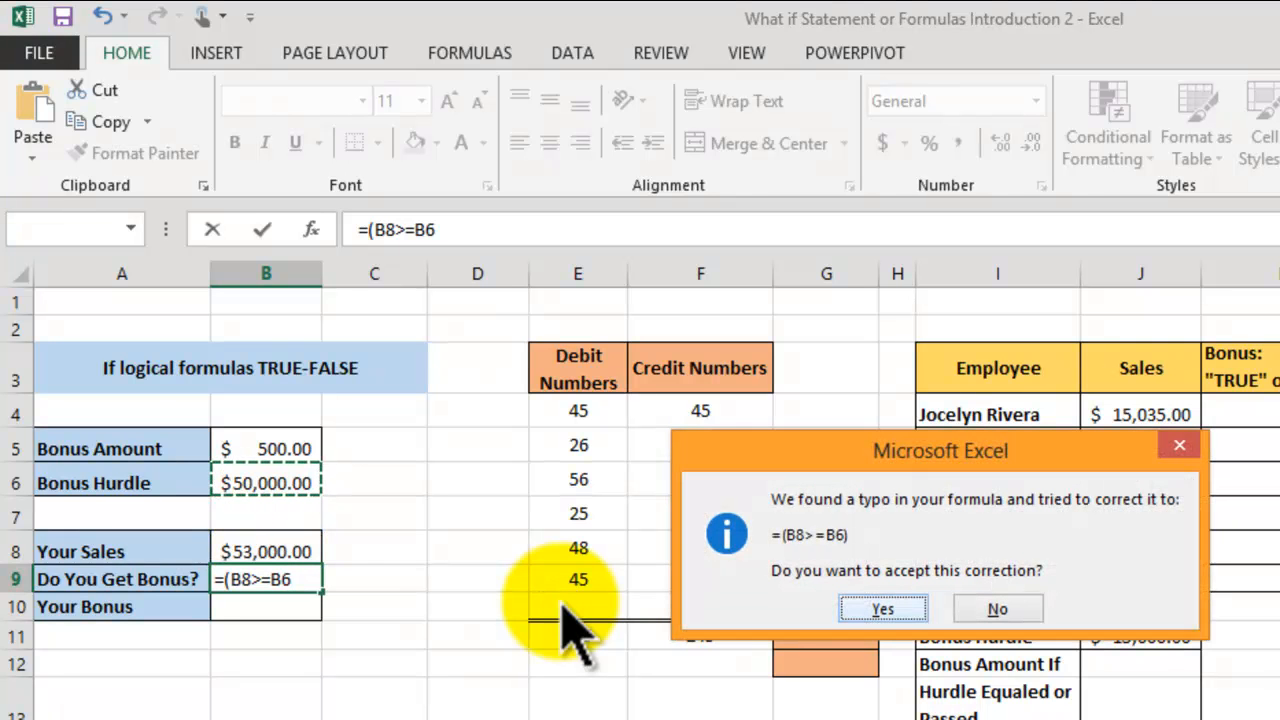
pyautogui.moveTo(863, 451); pyautogui.dragTo(590, 476)
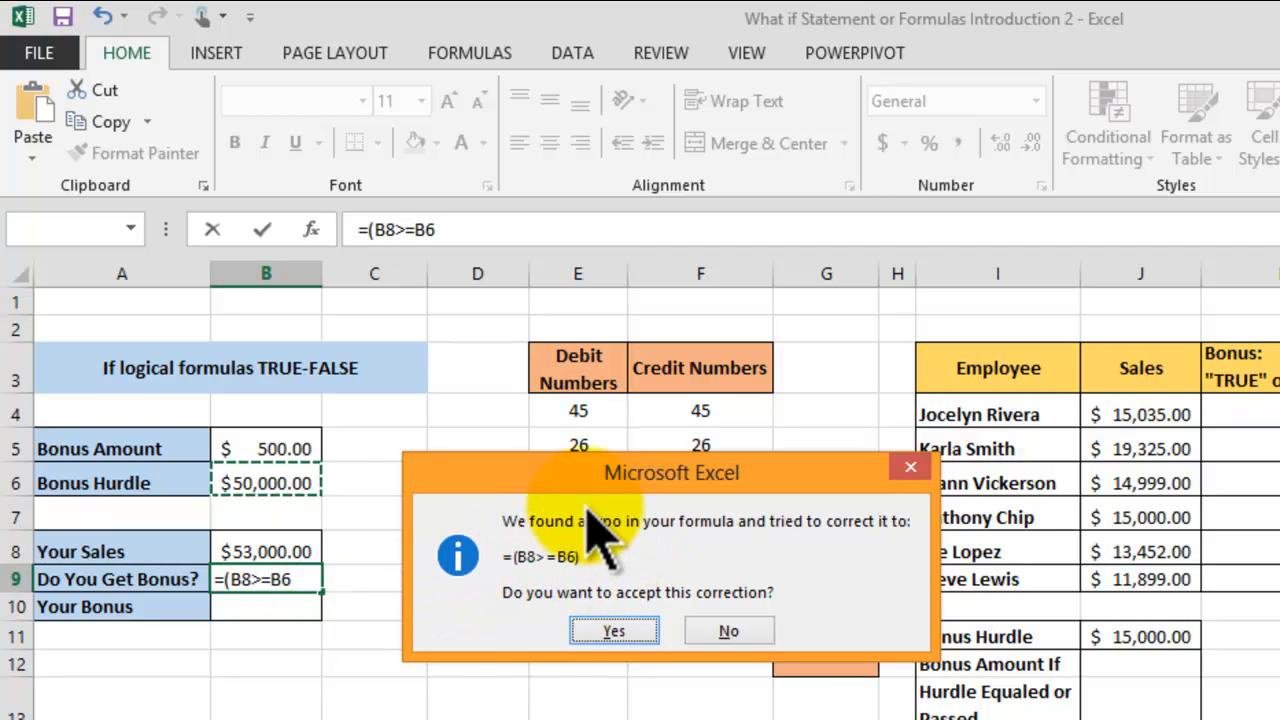
pyautogui.moveTo(573, 476); pyautogui.dragTo(546, 463)
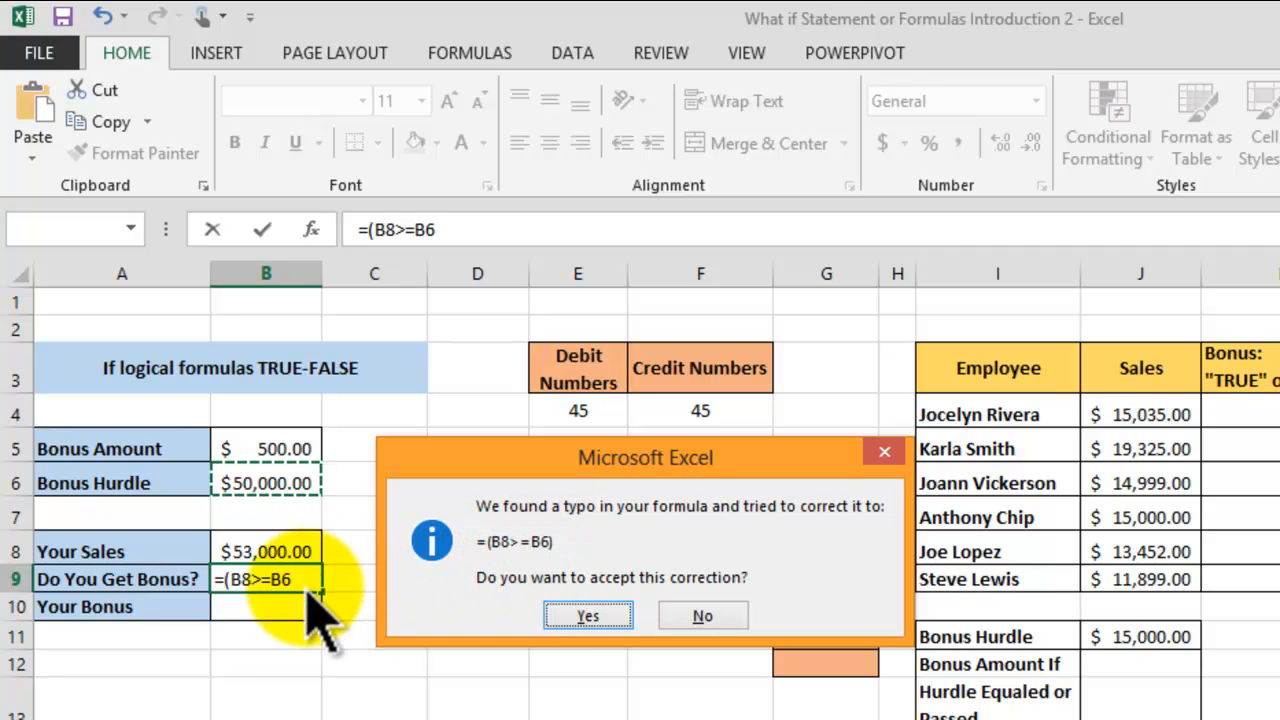
pyautogui.click(600, 622)
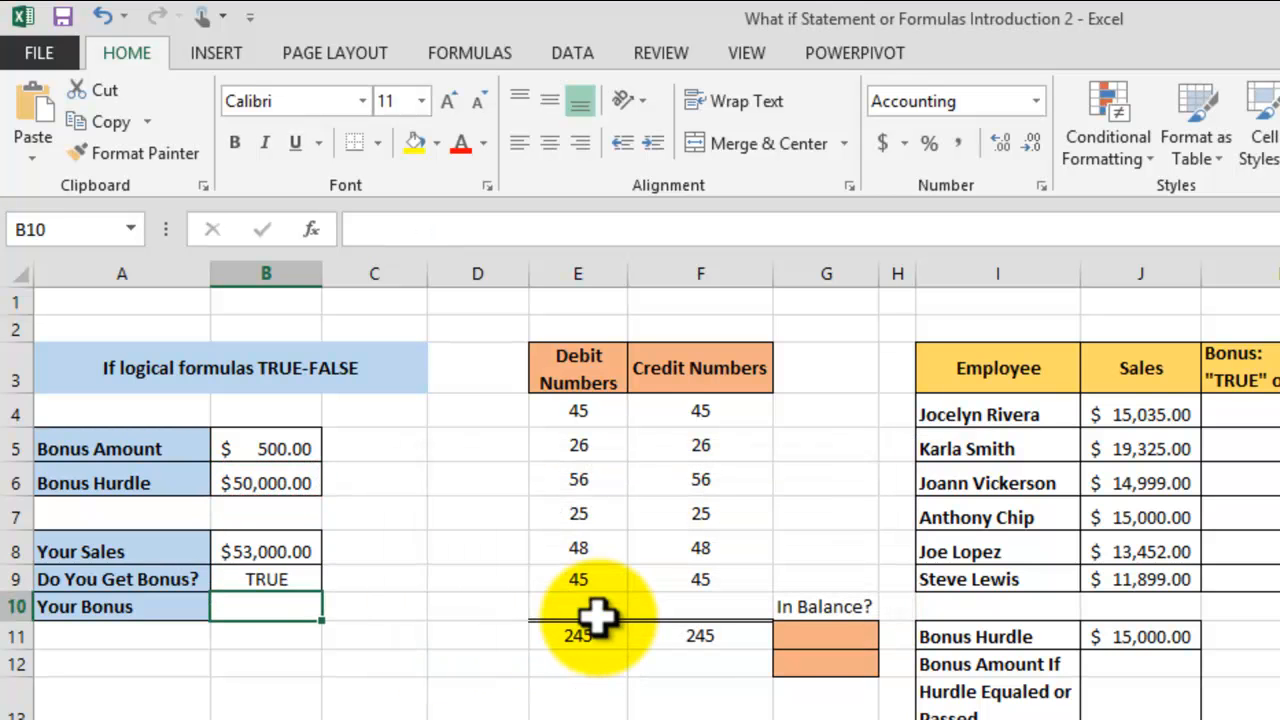
# Enter =IF(B8>=50000,500,0) in B10 to return the bonus amount, and check the finished formula.
pyautogui.doubleClick(272, 610)
pyautogui.write('=')
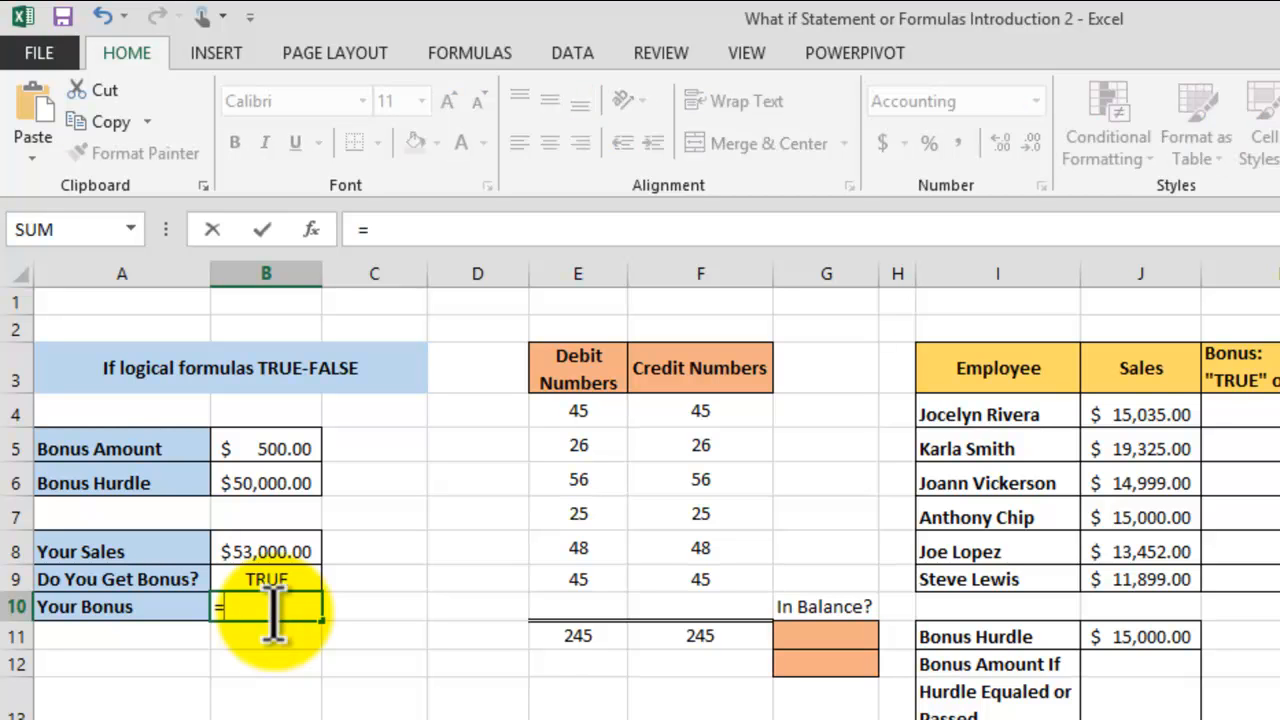
pyautogui.write('if(')
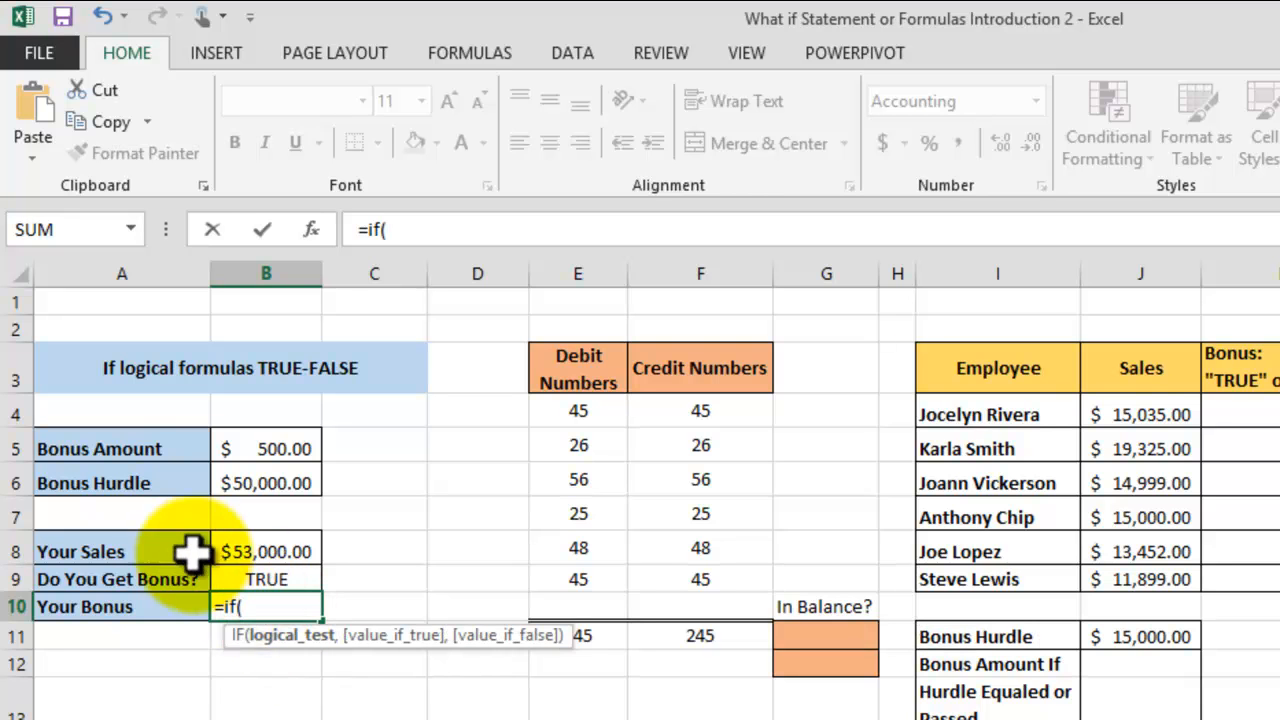
pyautogui.click(258, 547)
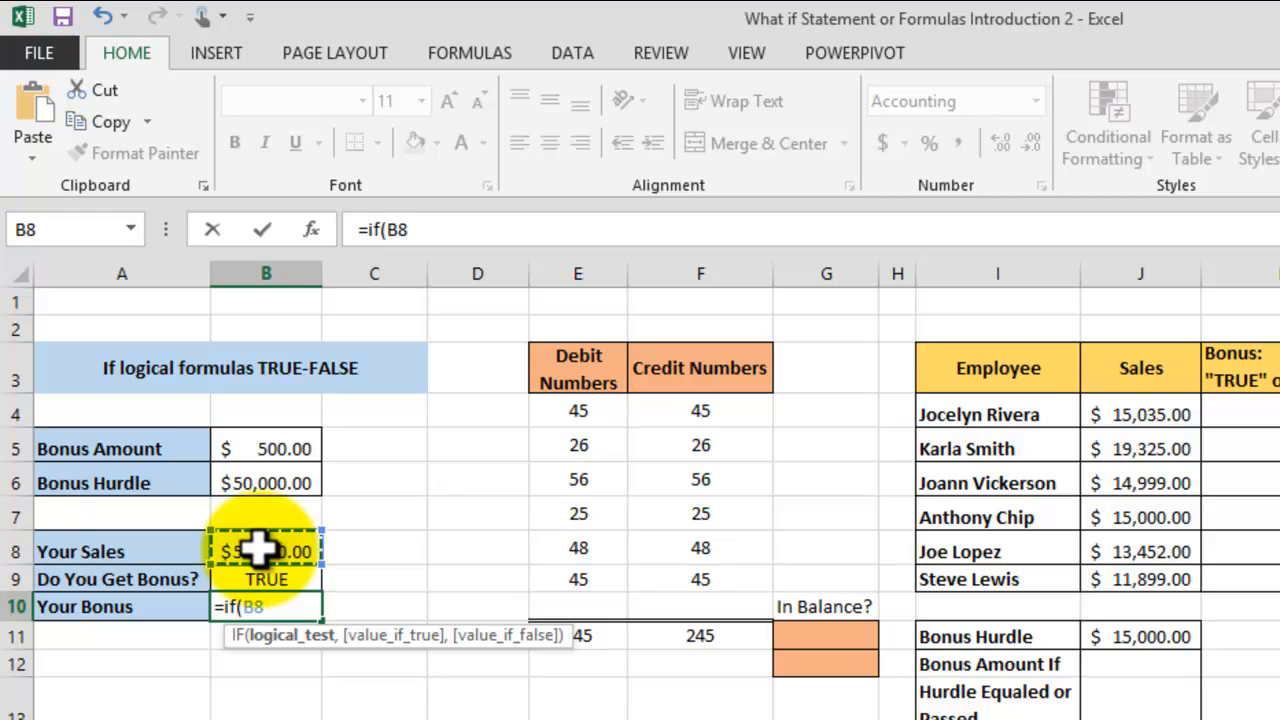
pyautogui.write('>=')
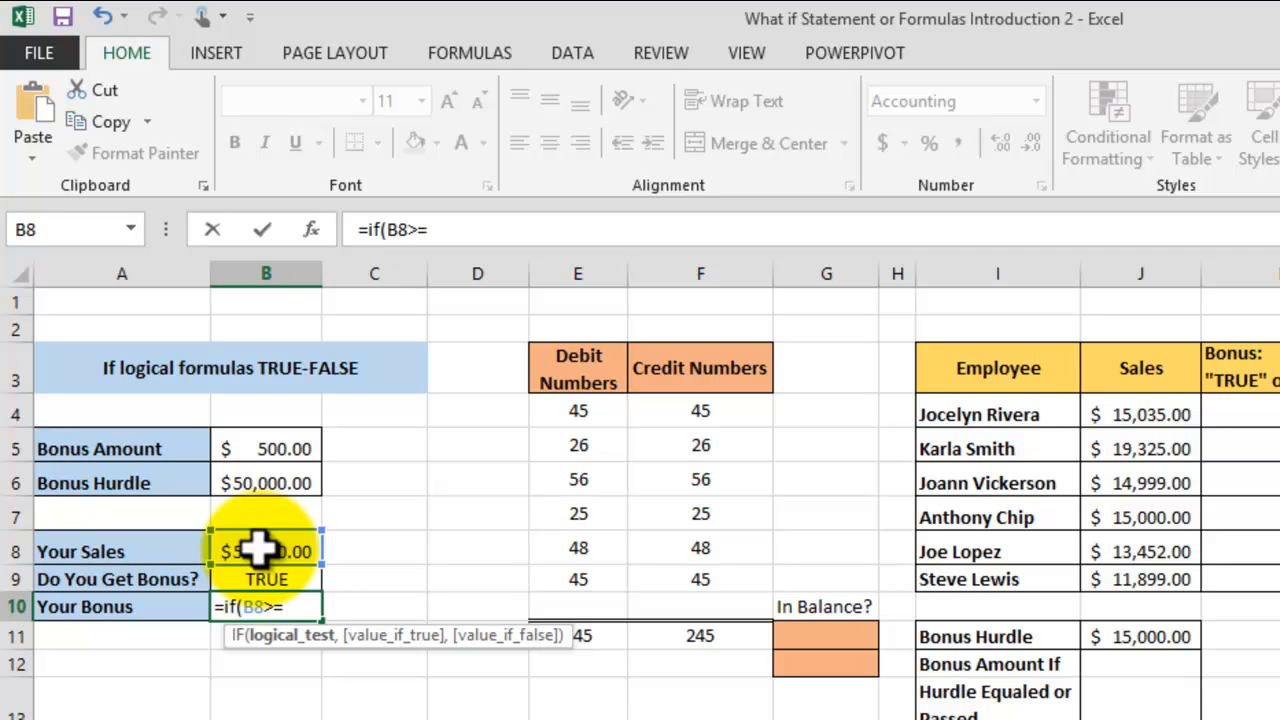
pyautogui.write('50000')
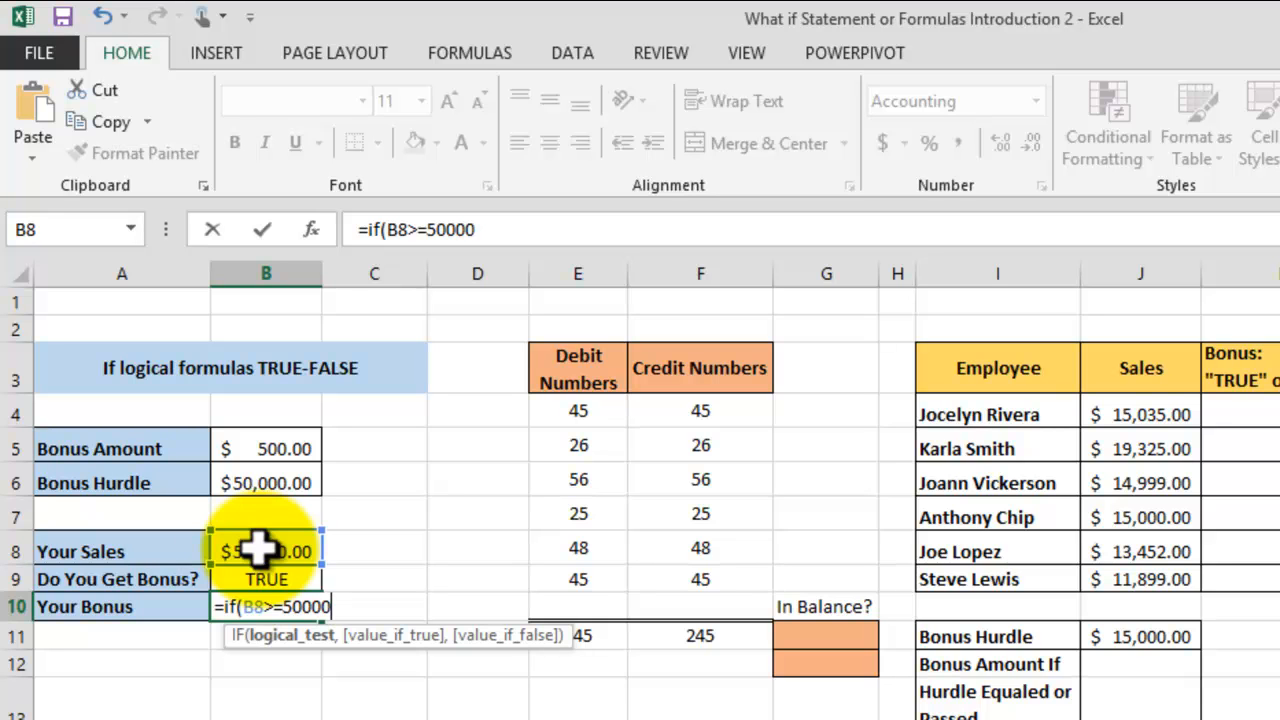
pyautogui.write(',')
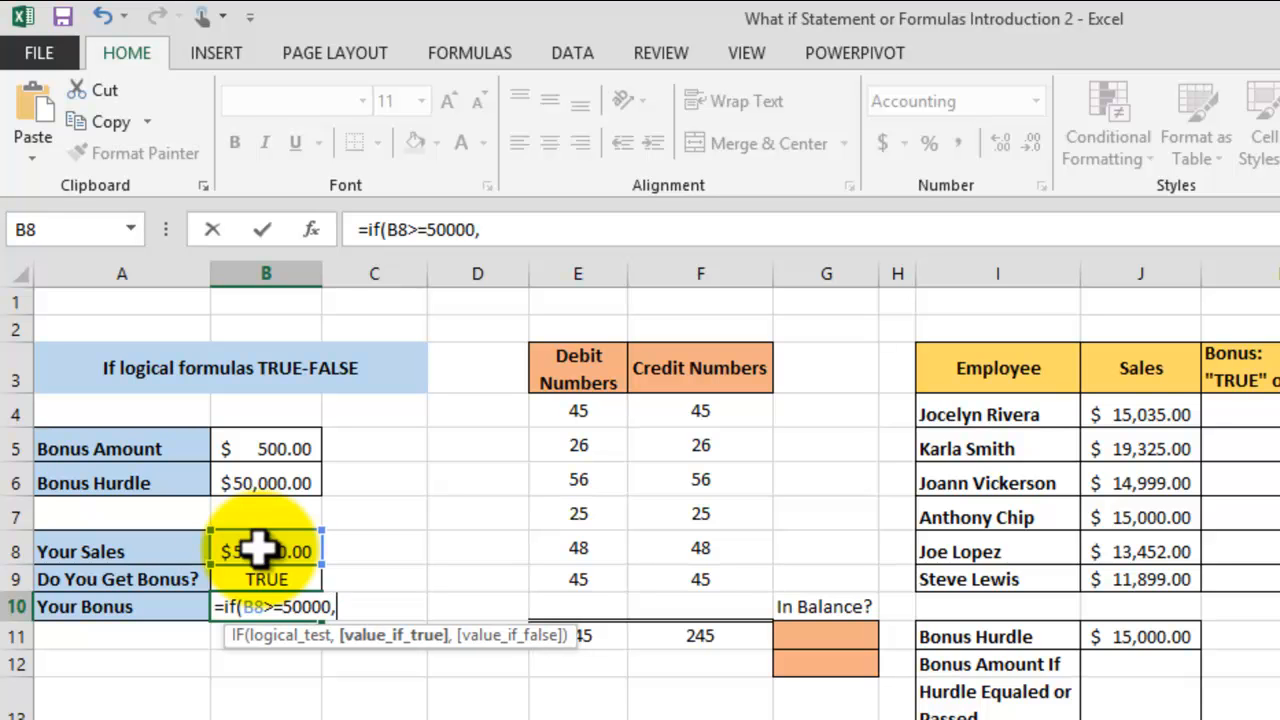
pyautogui.write('500,')
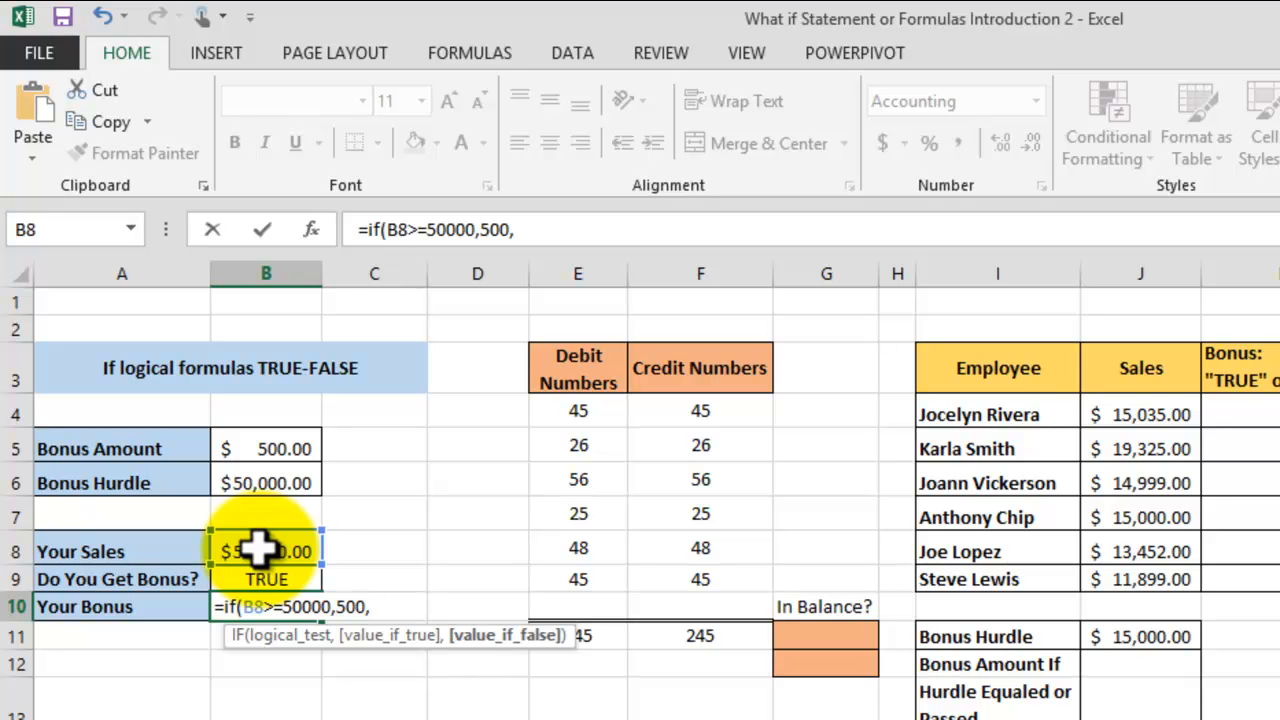
pyautogui.write('0)')
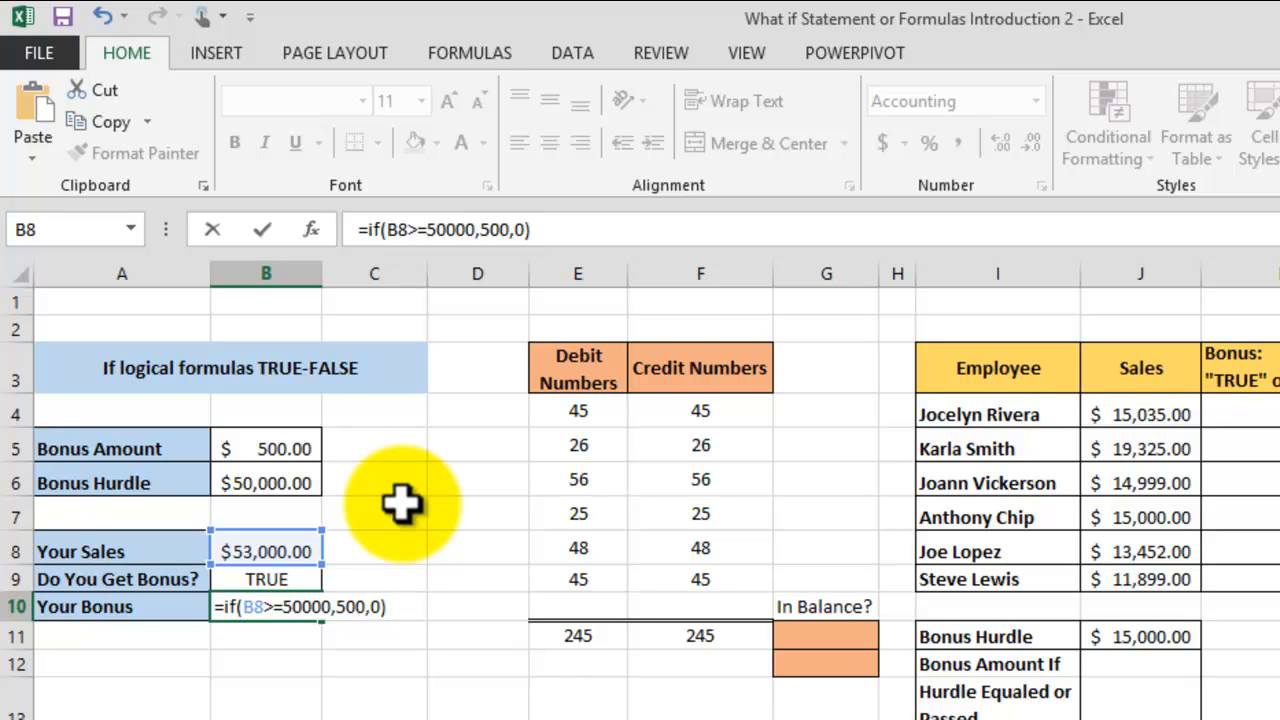
pyautogui.press('Return')
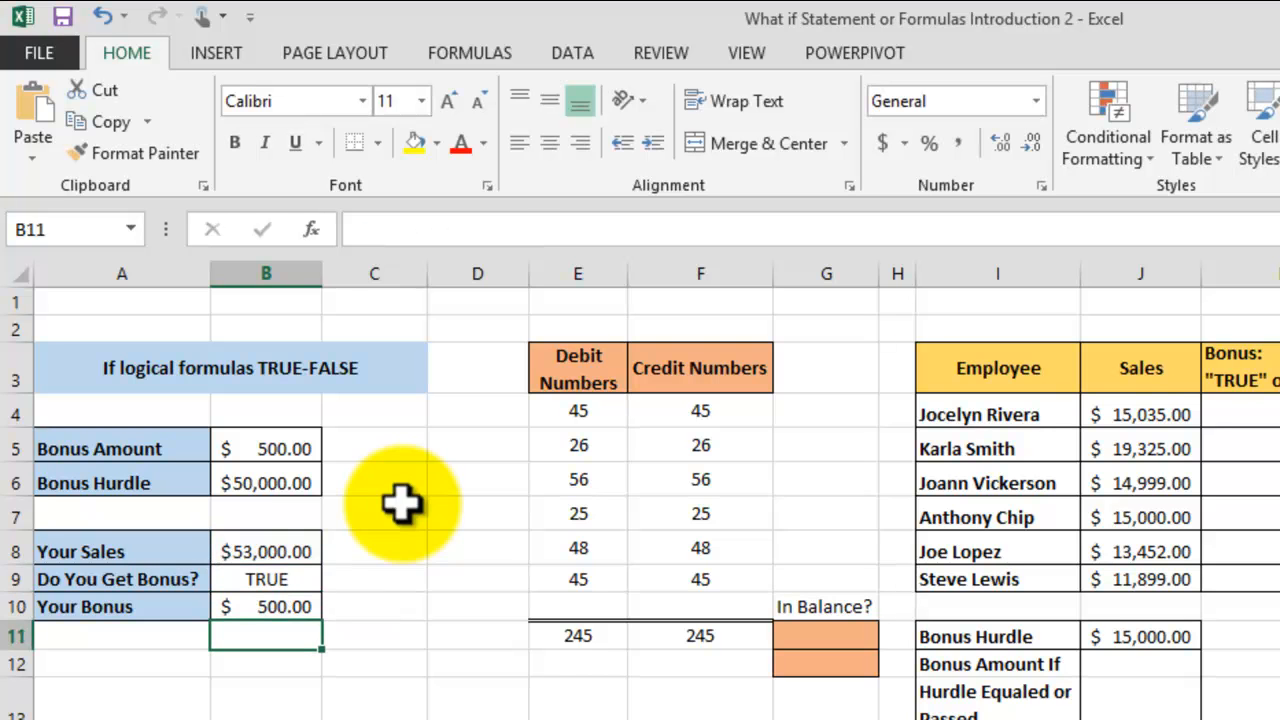
pyautogui.click(286, 608)
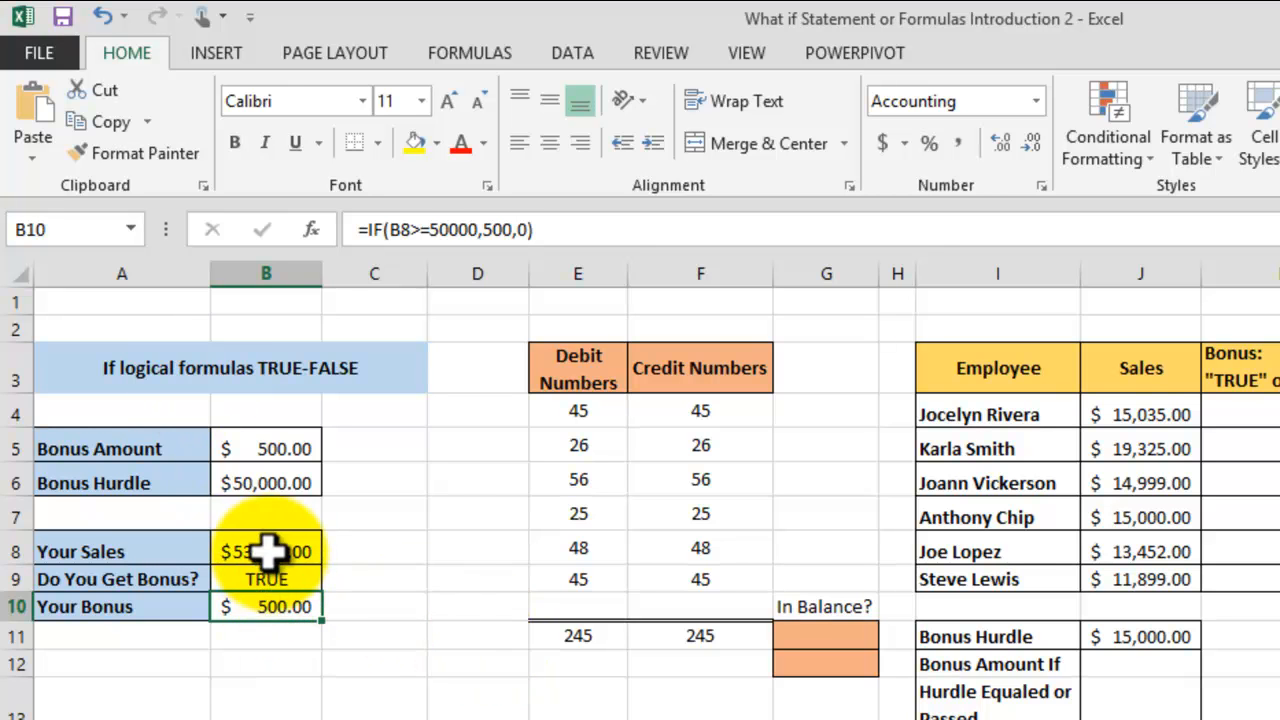
pyautogui.click(373, 659)
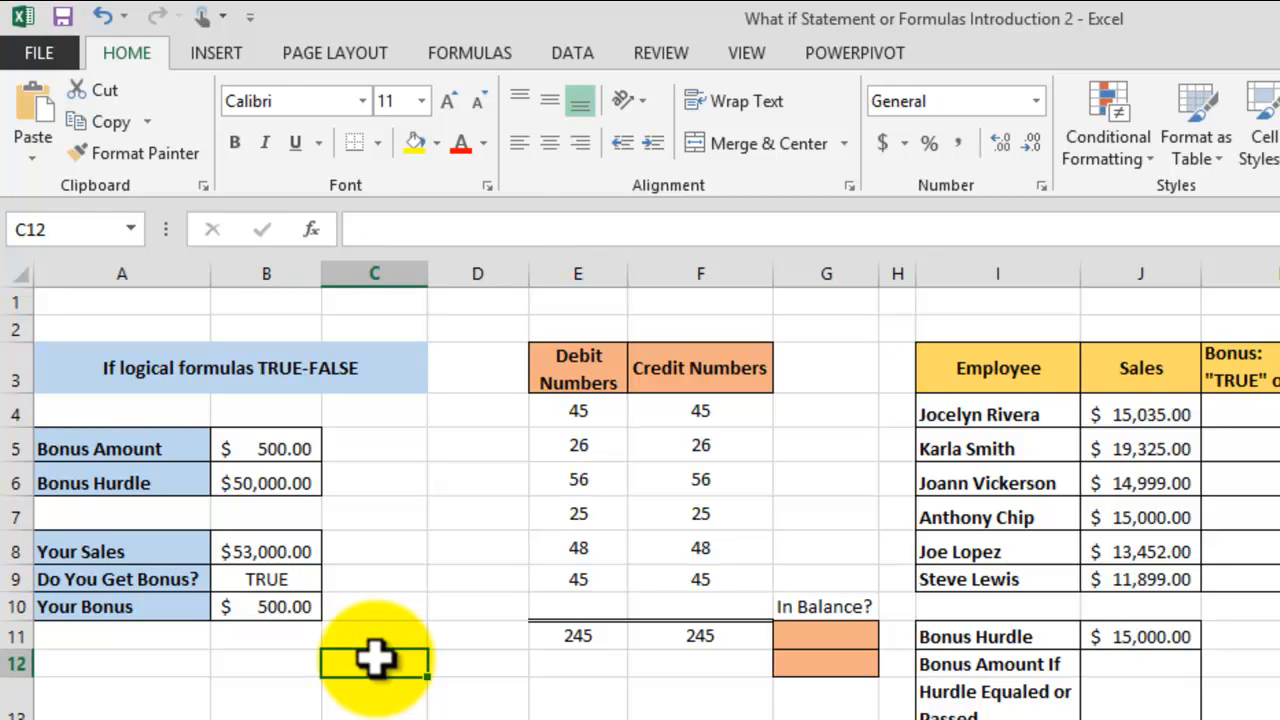
# Test the bonus formulas with a Your Sales value of 49999.99 in B8, and undo that entry.
pyautogui.click(266, 551)
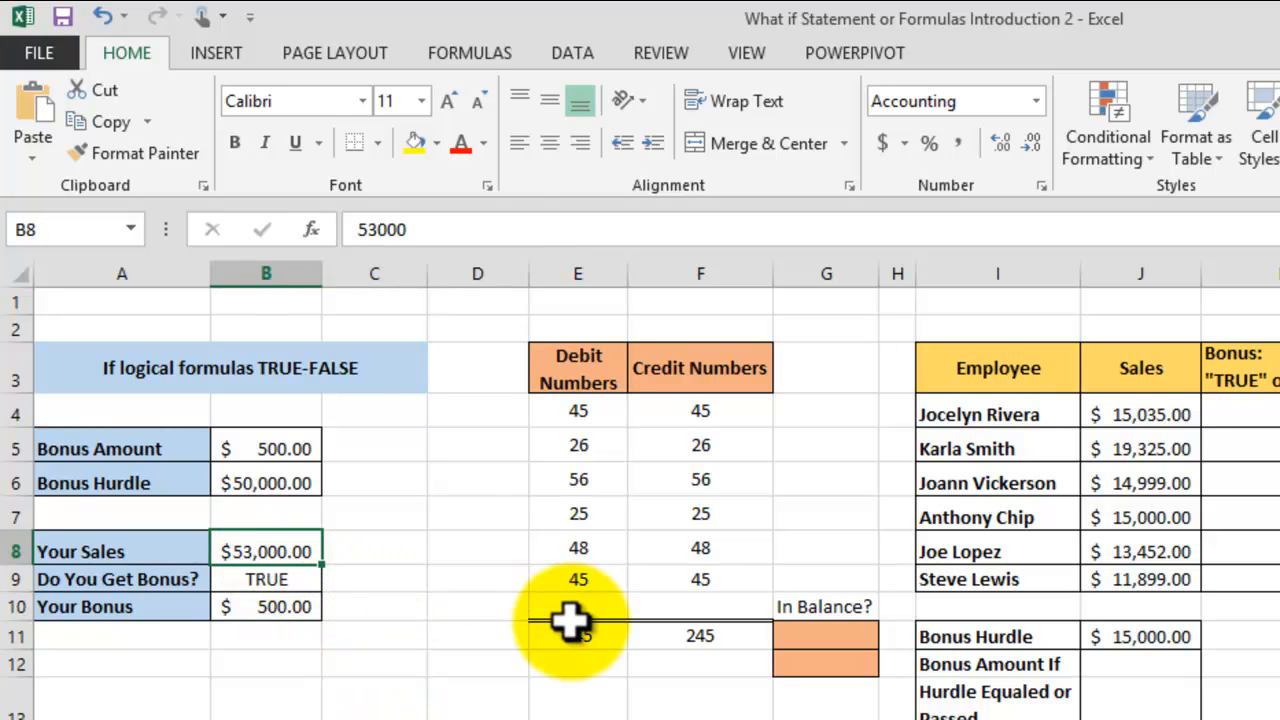
pyautogui.write('4')
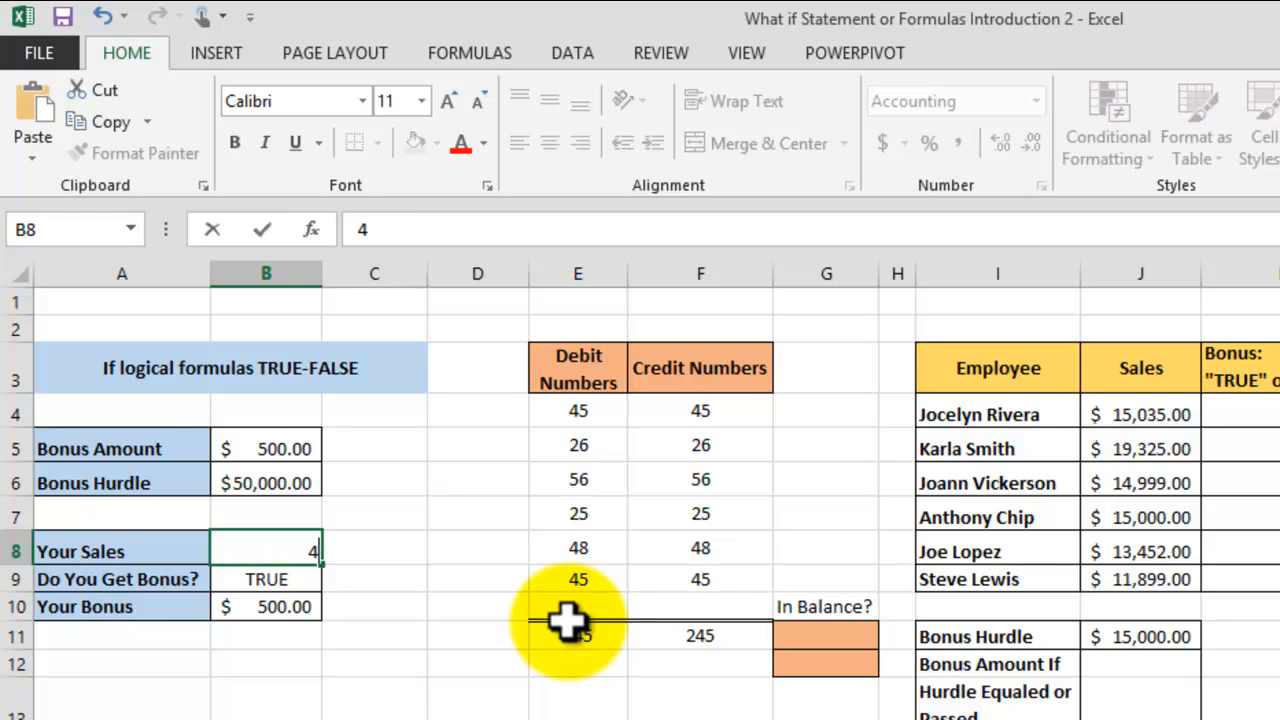
pyautogui.write('9999.00')
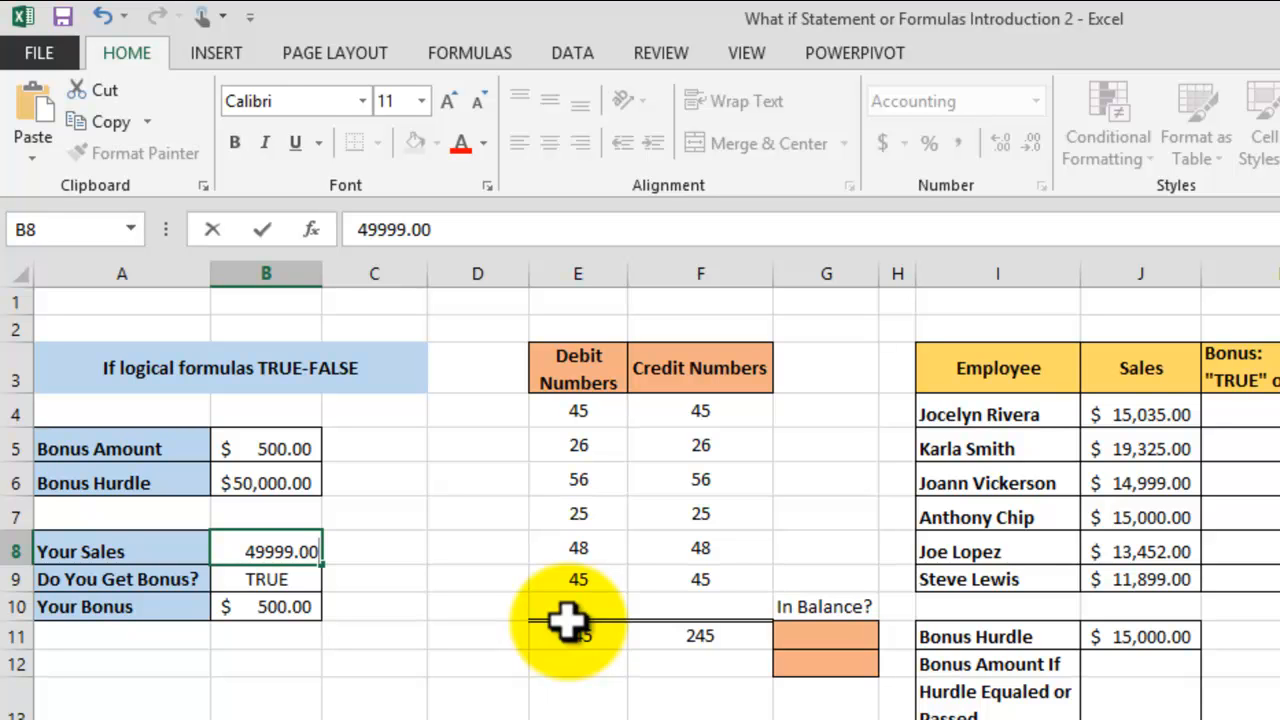
pyautogui.press('BackSpace')
pyautogui.press('BackSpace')
pyautogui.press('BackSpace')
pyautogui.press('BackSpace')
pyautogui.press('BackSpace')
pyautogui.press('BackSpace')
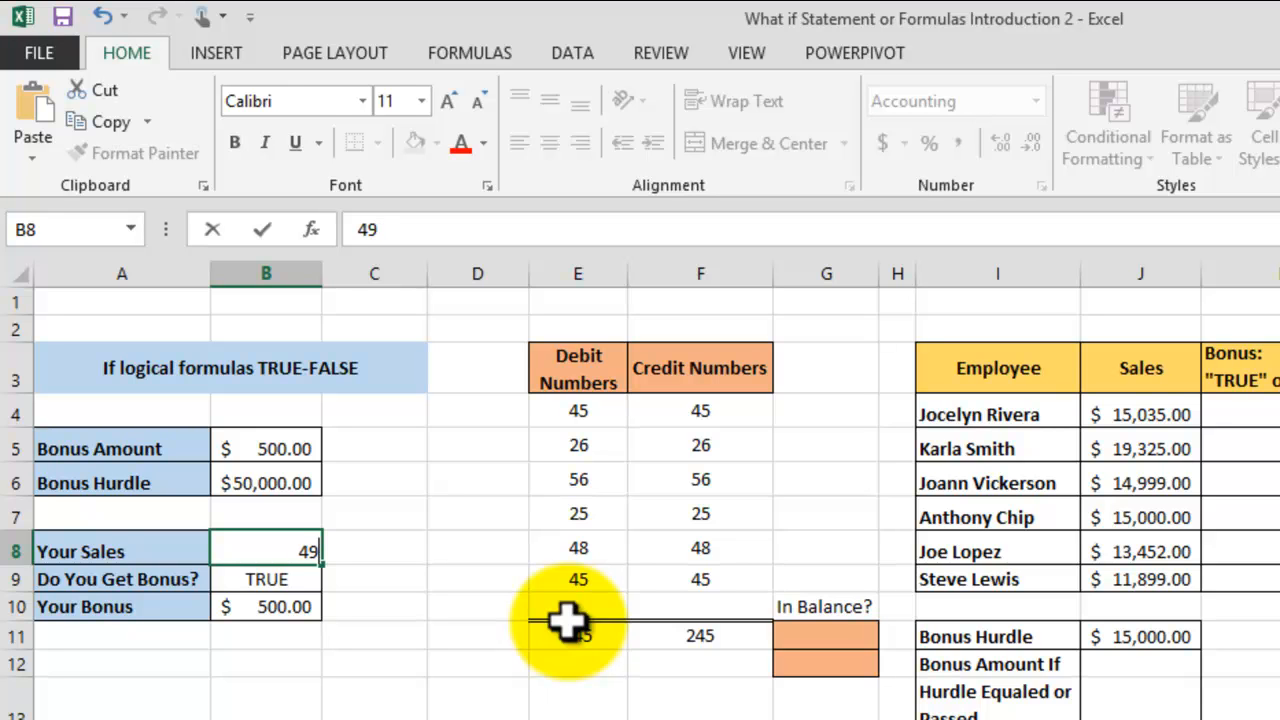
pyautogui.write('999.989')
pyautogui.press('BackSpace')
pyautogui.press('BackSpace')
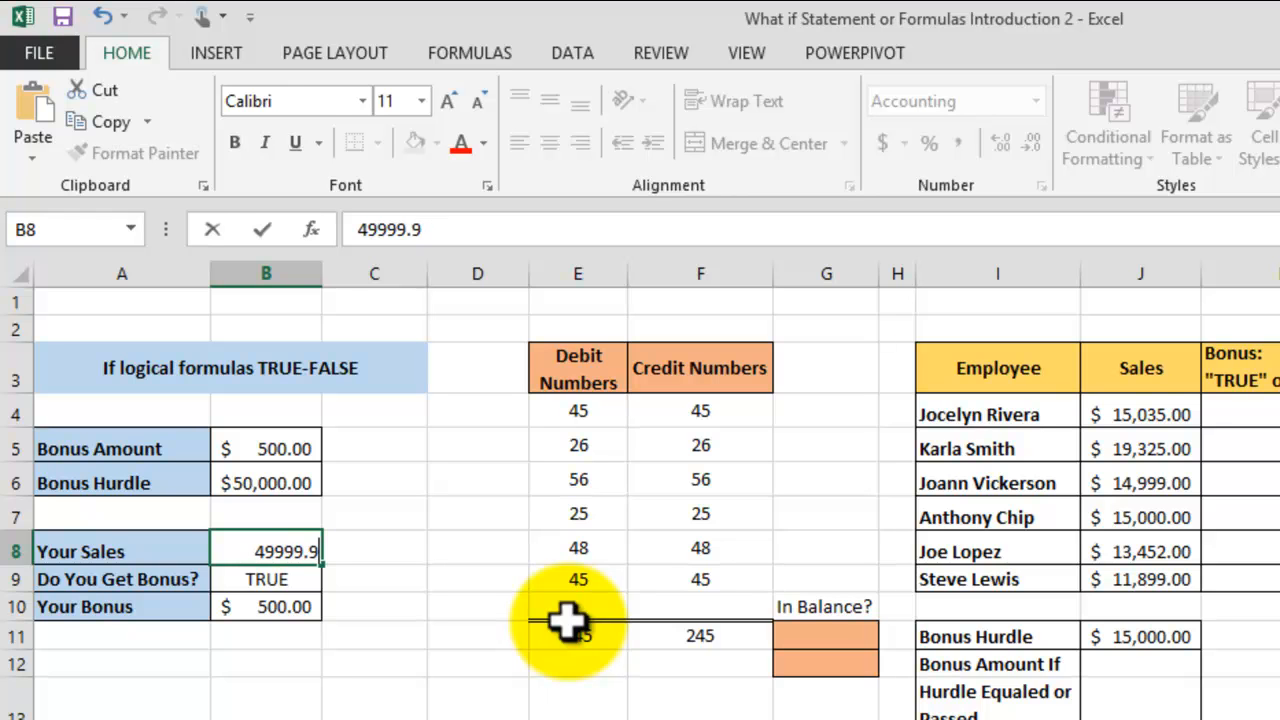
pyautogui.write('9')
pyautogui.press('Return')
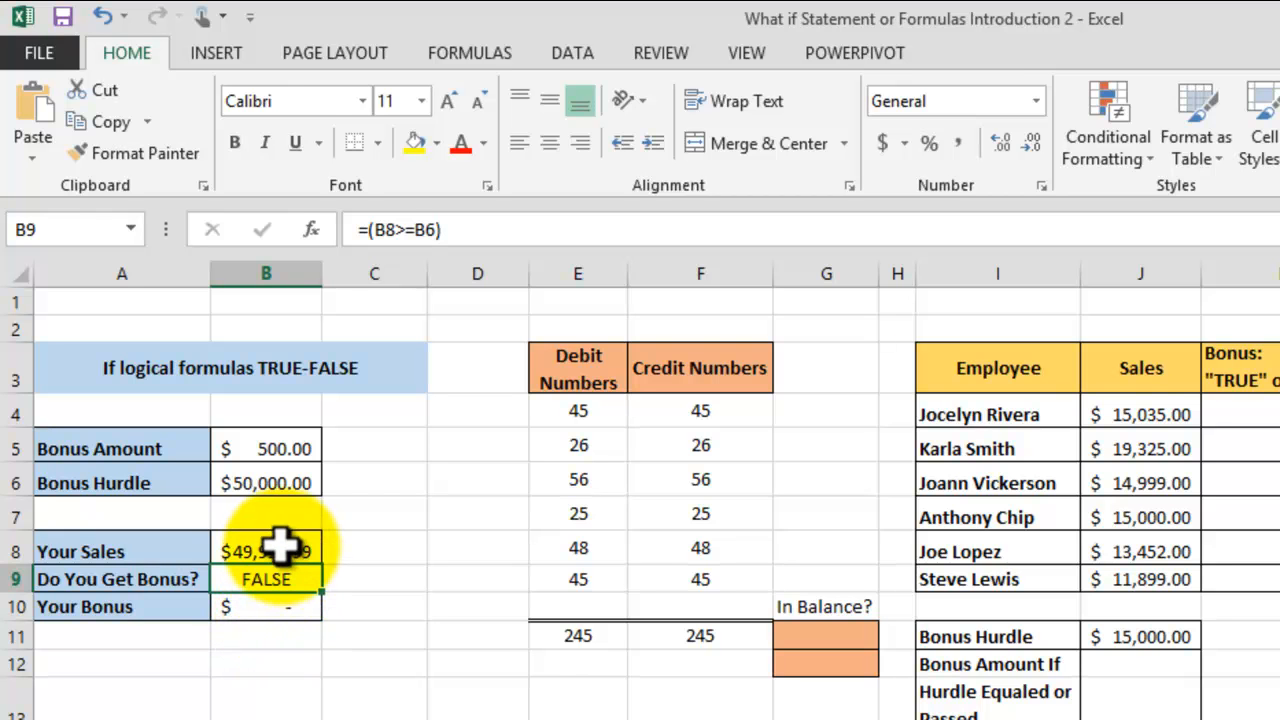
pyautogui.click(103, 16)
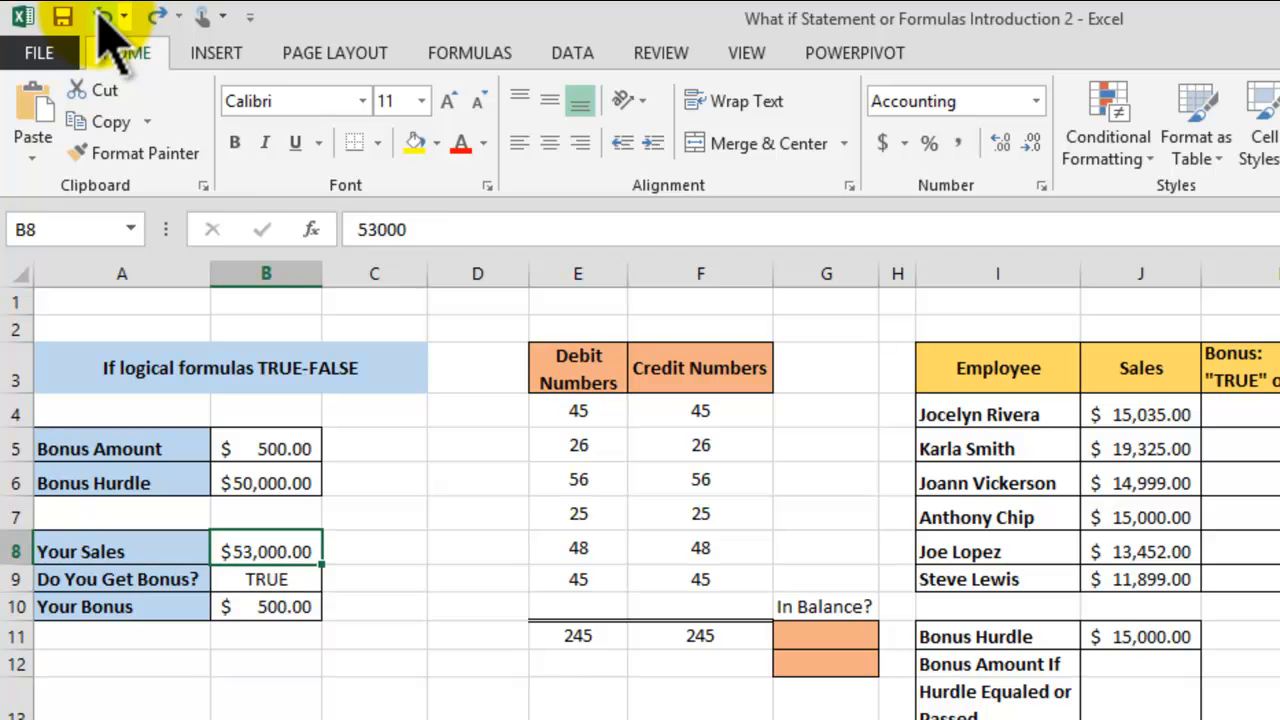
pyautogui.click(387, 537)
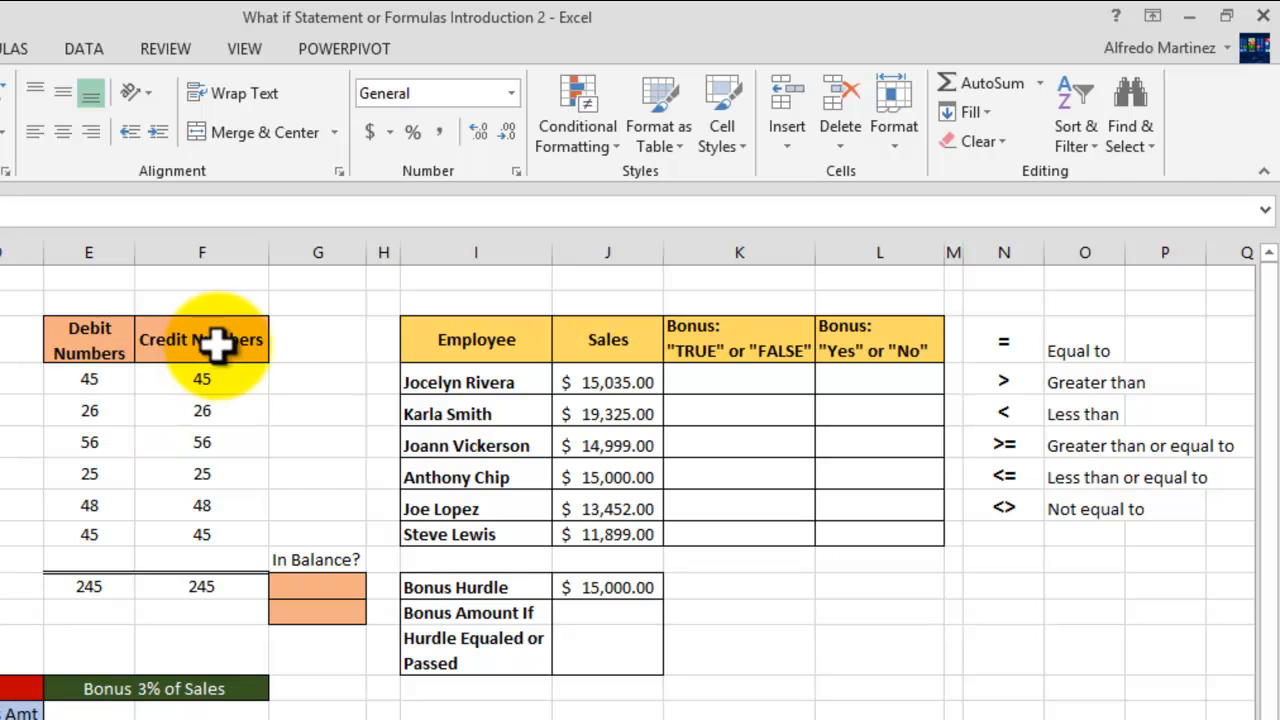
# Examine the debit numbers in column E from E4 down toward their total.
pyautogui.click(90, 382)
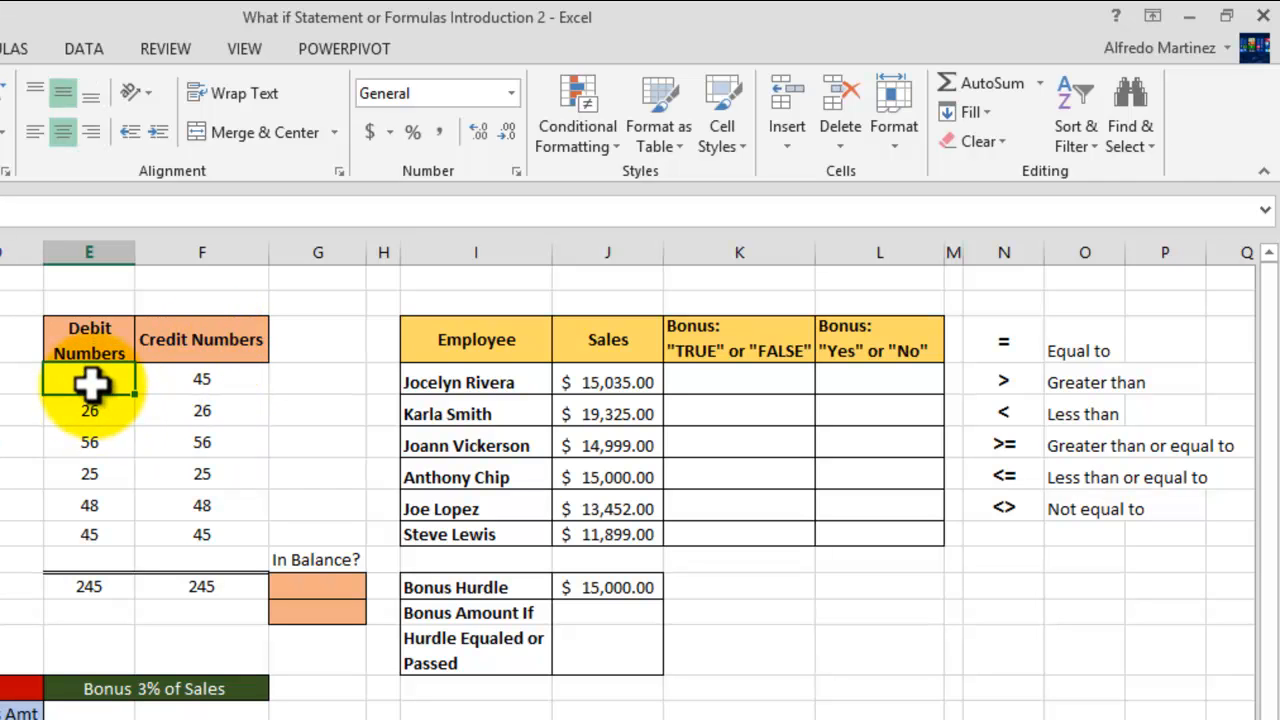
pyautogui.click(92, 408)
pyautogui.press('Down')
pyautogui.press('Down')
pyautogui.press('Down')
pyautogui.press('Down')
pyautogui.press('Down')
pyautogui.press('Down')
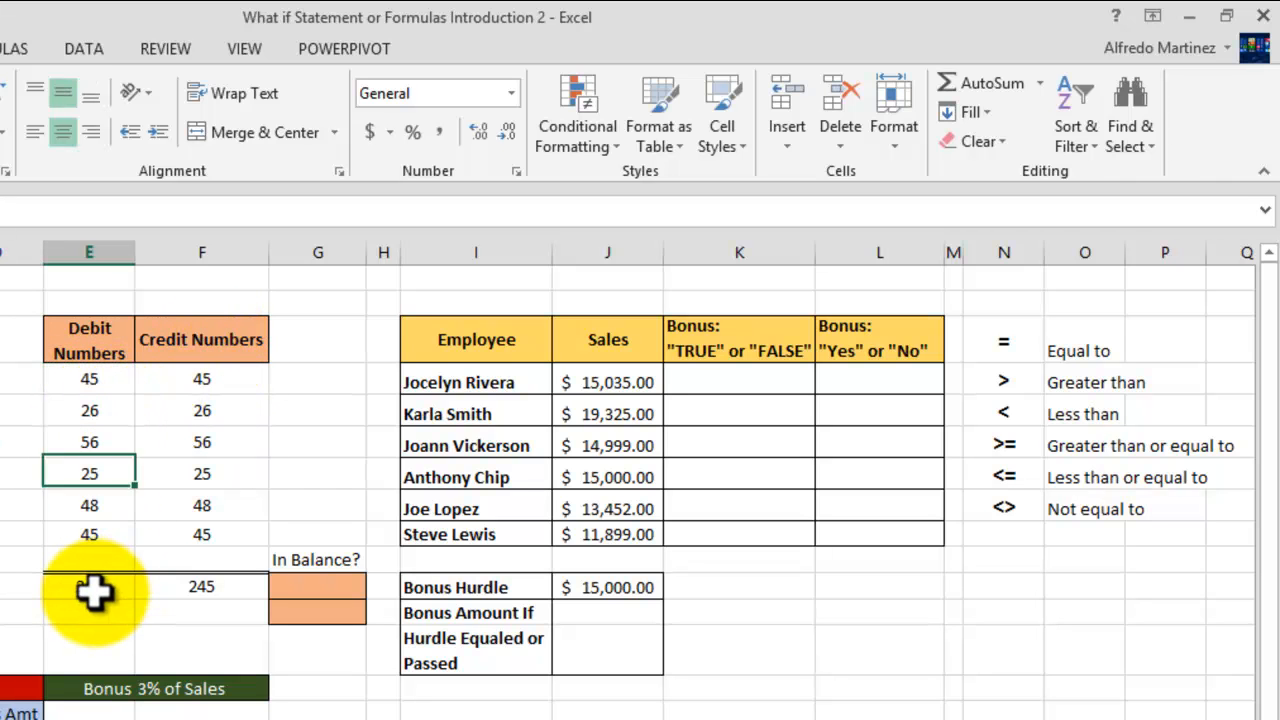
# Label the totals row by entering Total in D11 and right-align the label.
pyautogui.click(19, 590)
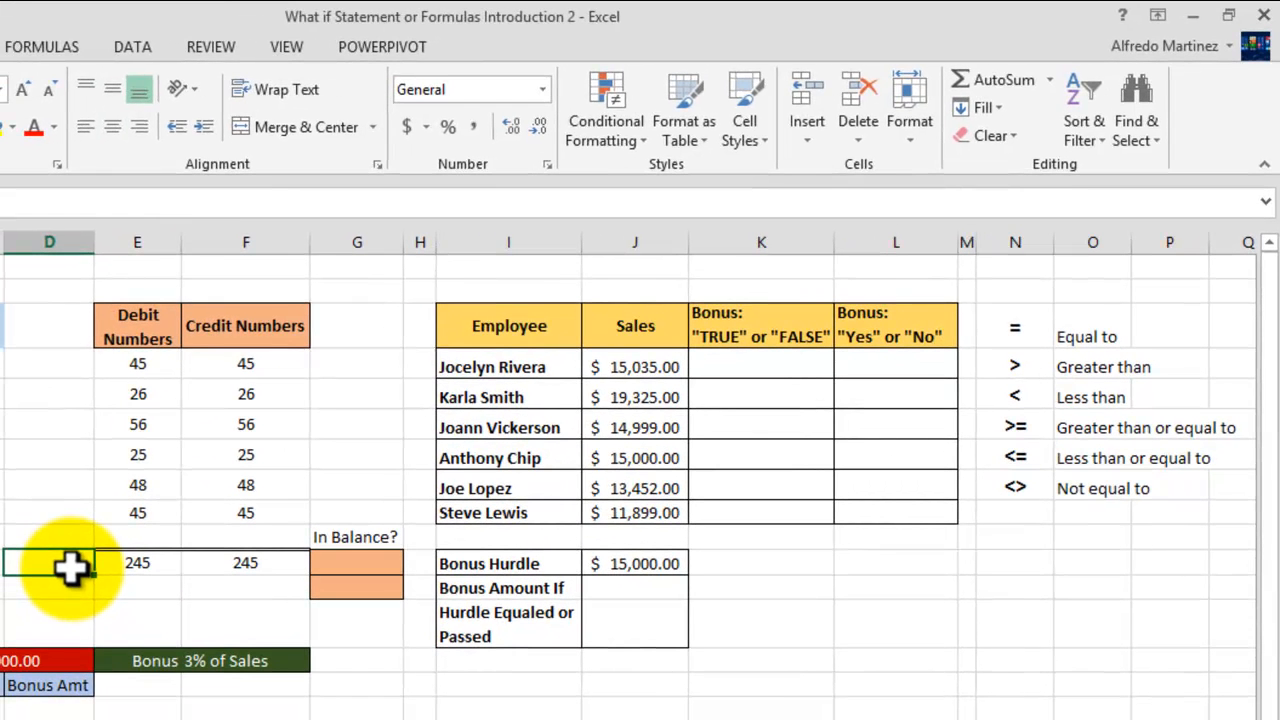
pyautogui.write('Total')
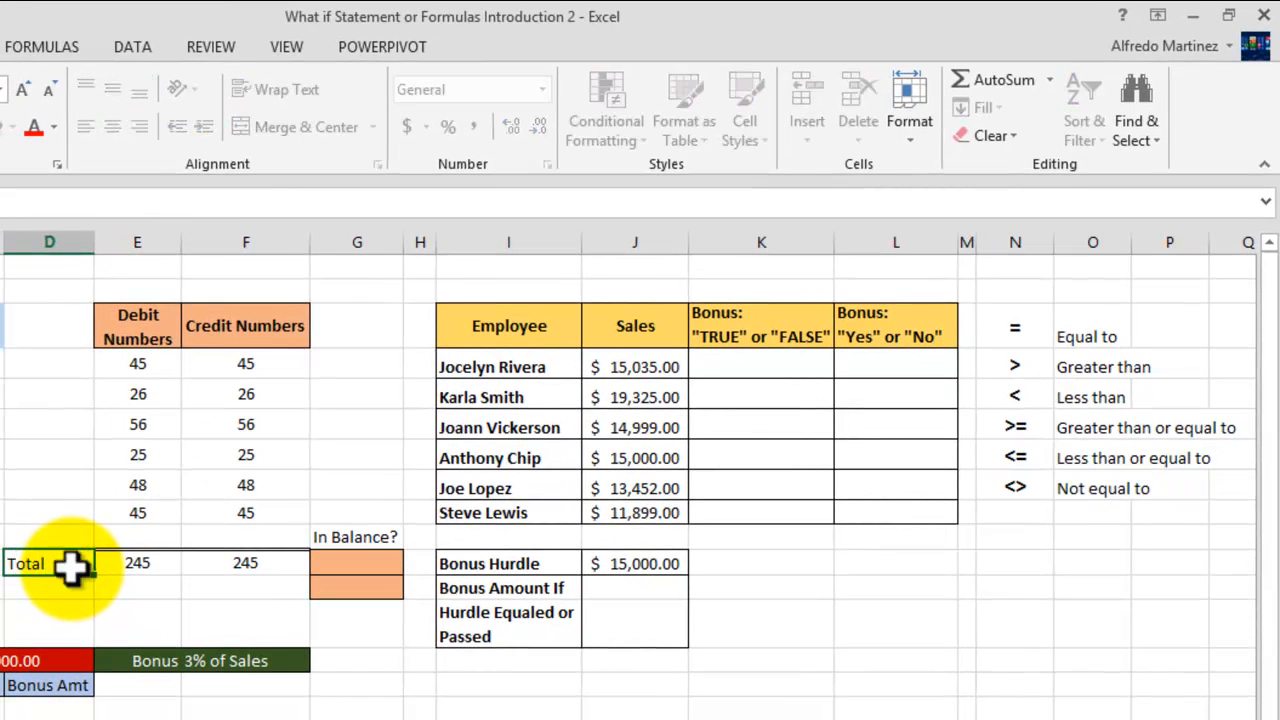
pyautogui.hotkey('ctrl', 'Return')
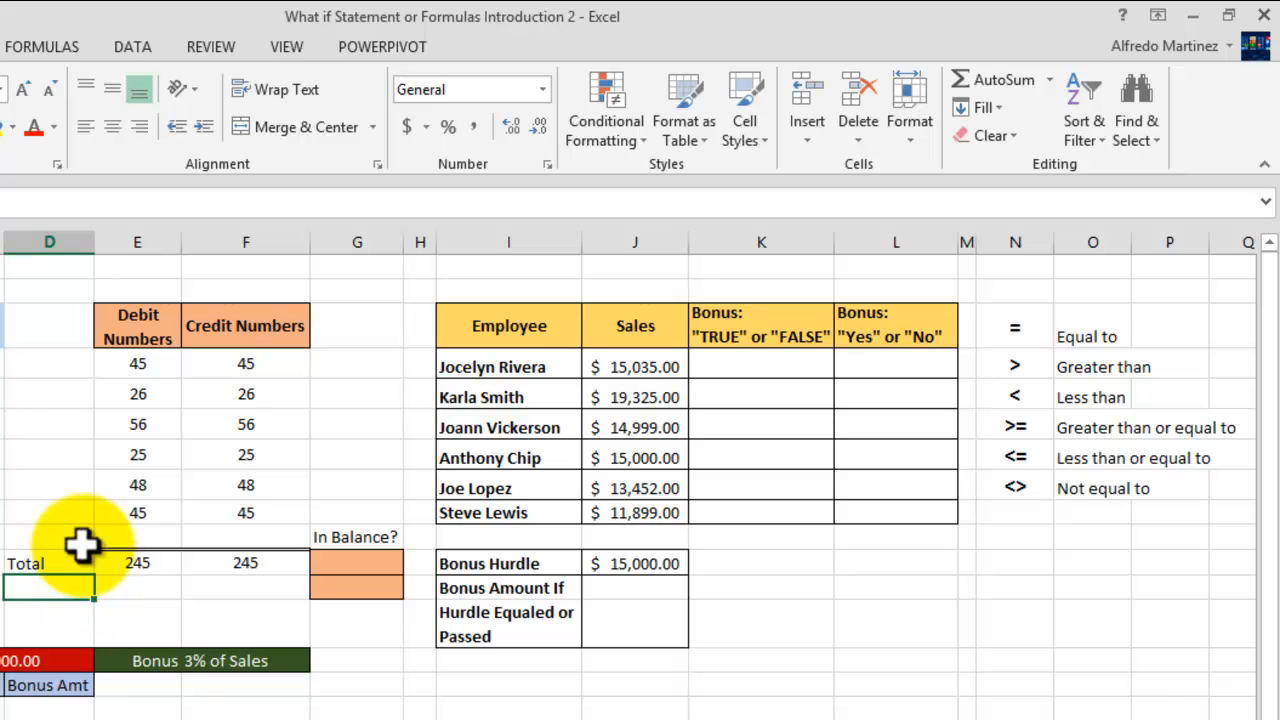
pyautogui.click(139, 126)
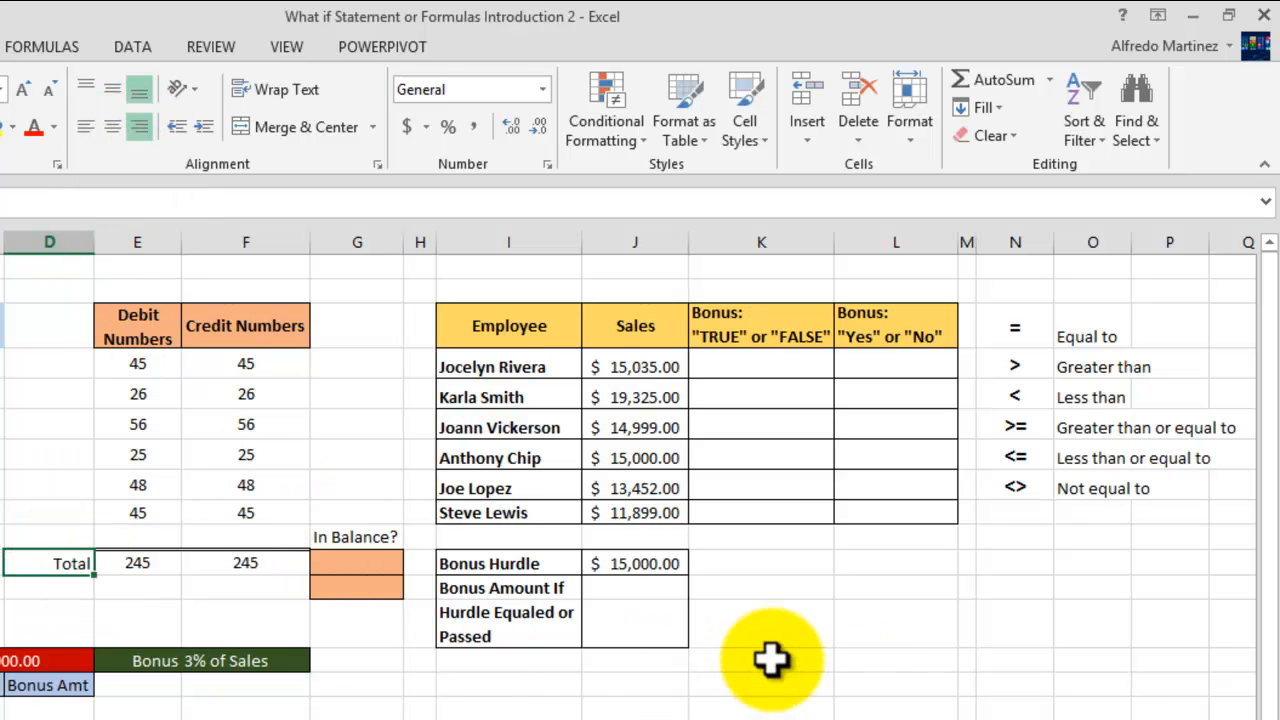
# Enter =E11=F11 in G11 to test whether the debit and credit totals match, and check the finished formula.
pyautogui.click(785, 628)
pyautogui.click(148, 568)
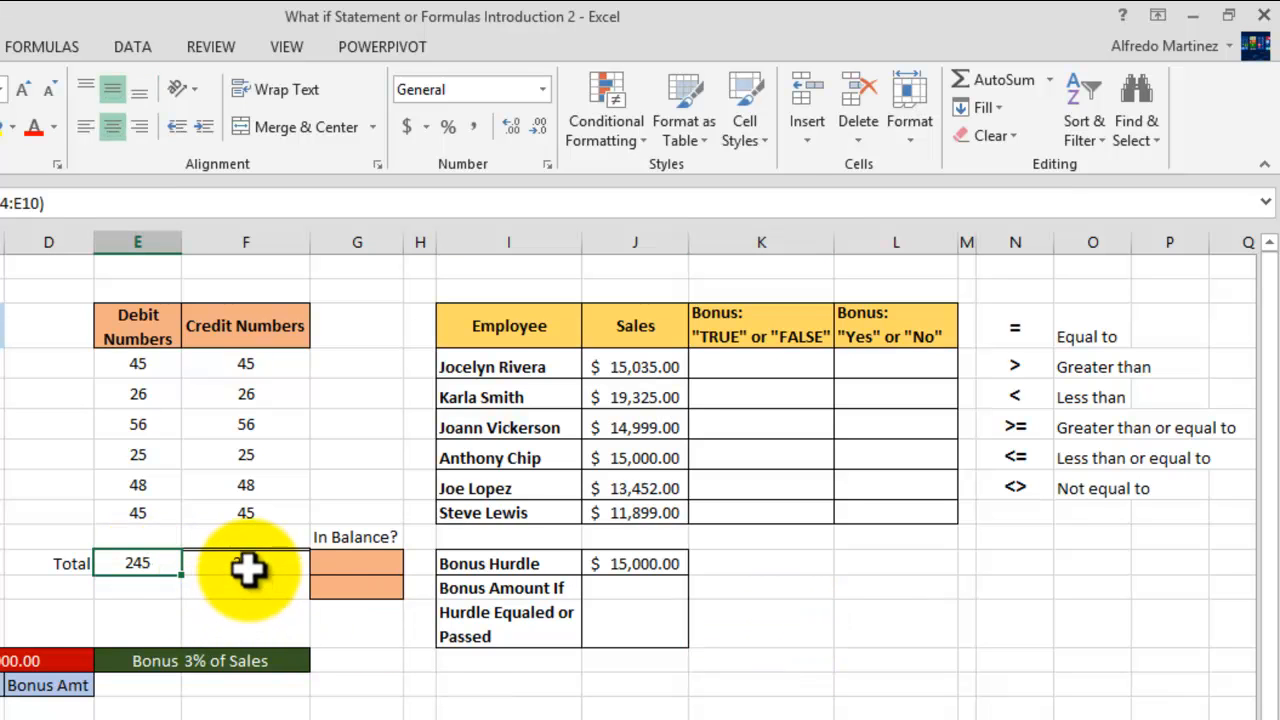
pyautogui.click(247, 570)
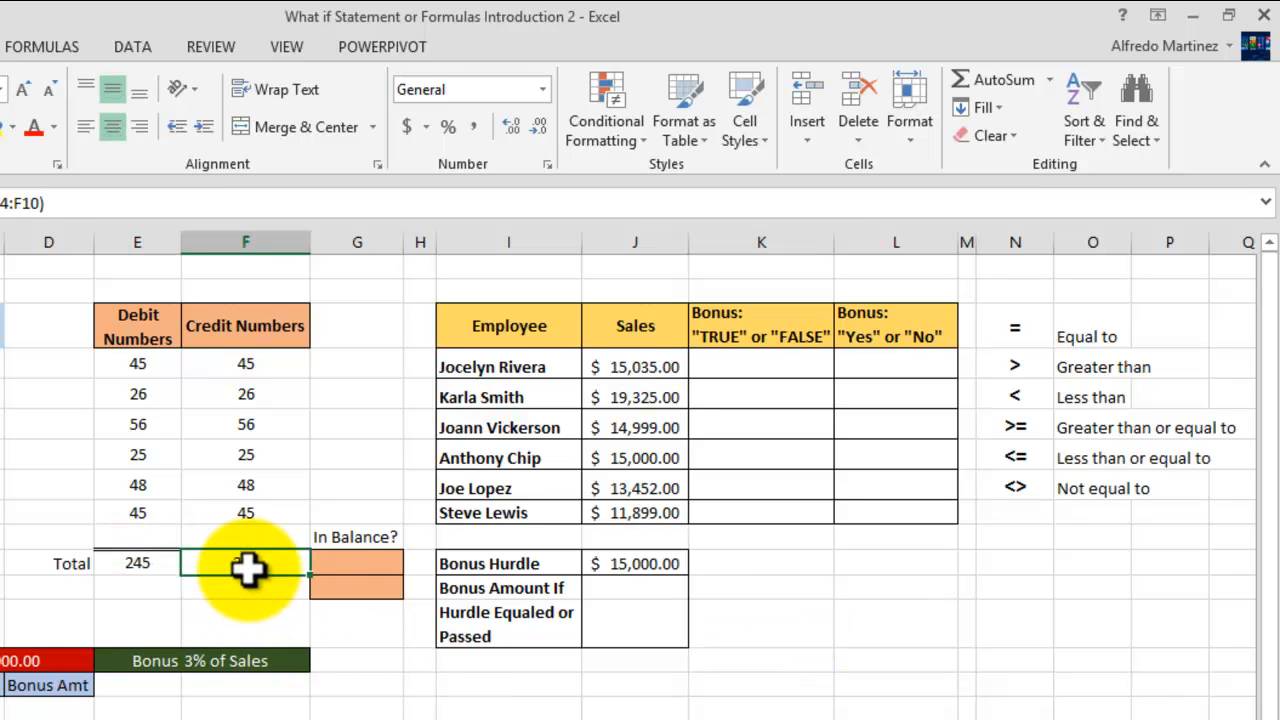
pyautogui.click(364, 565)
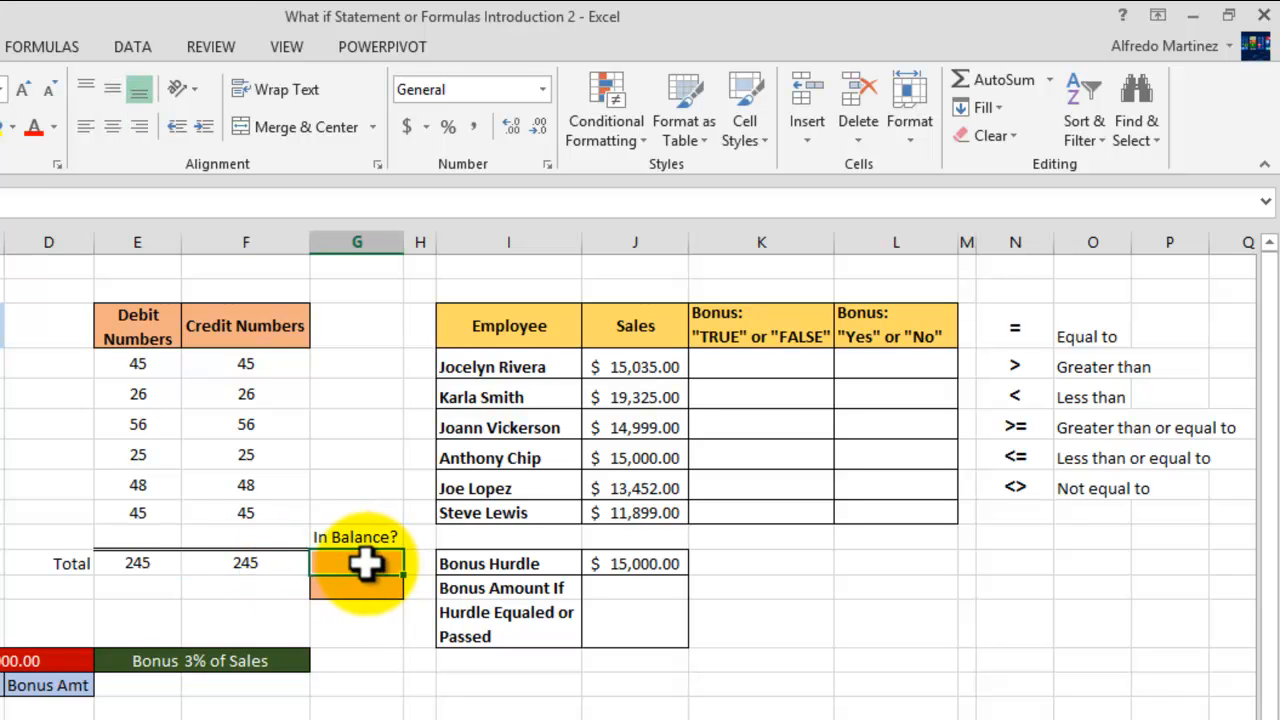
pyautogui.write('=')
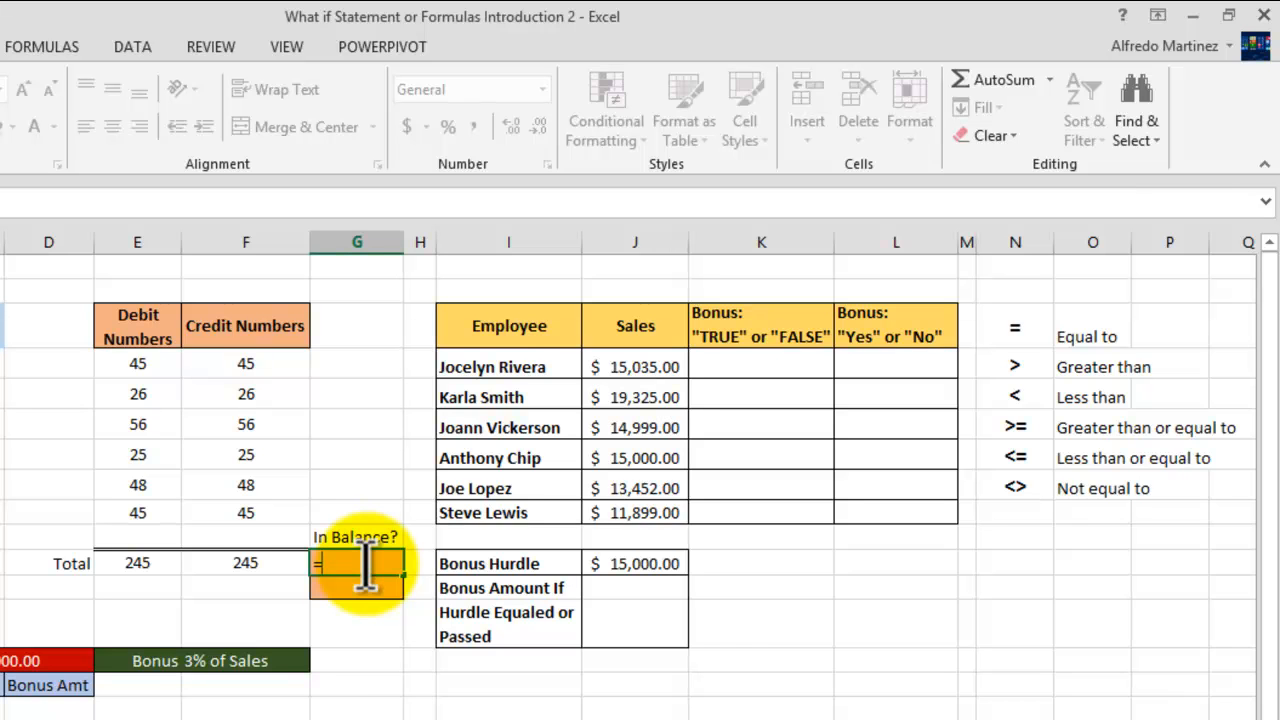
pyautogui.click(150, 565)
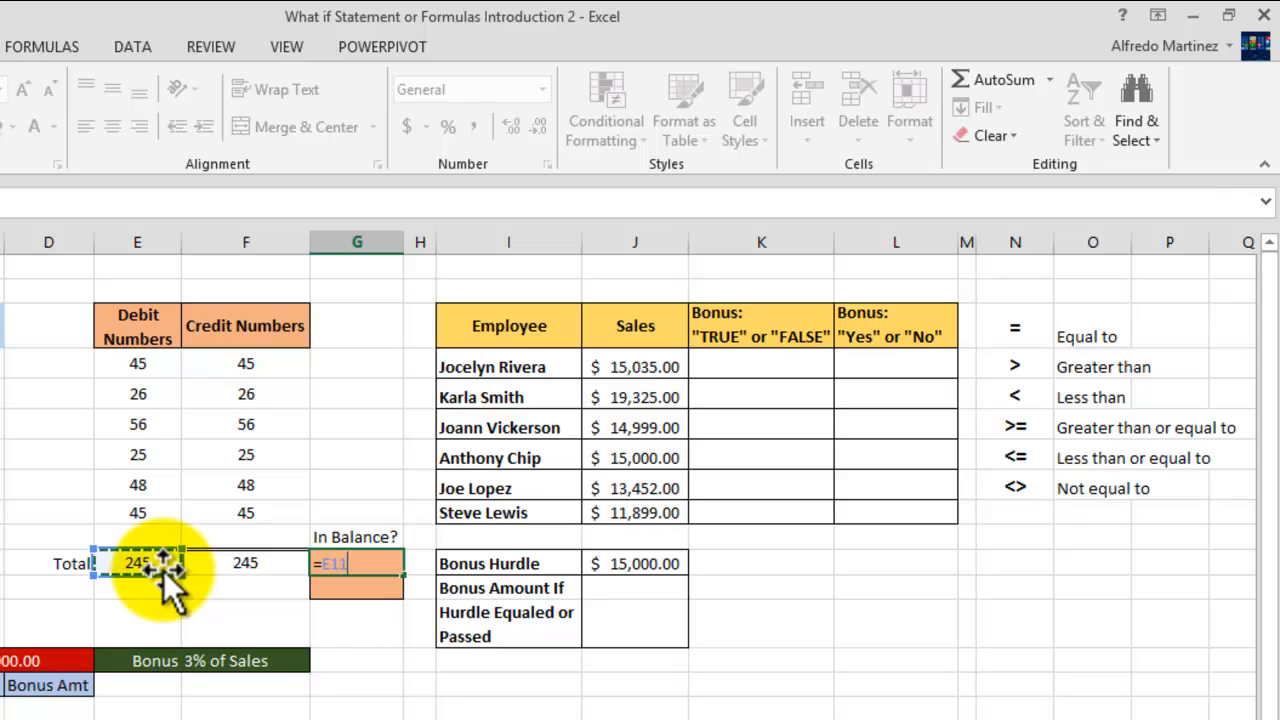
pyautogui.write('=')
pyautogui.click(257, 560)
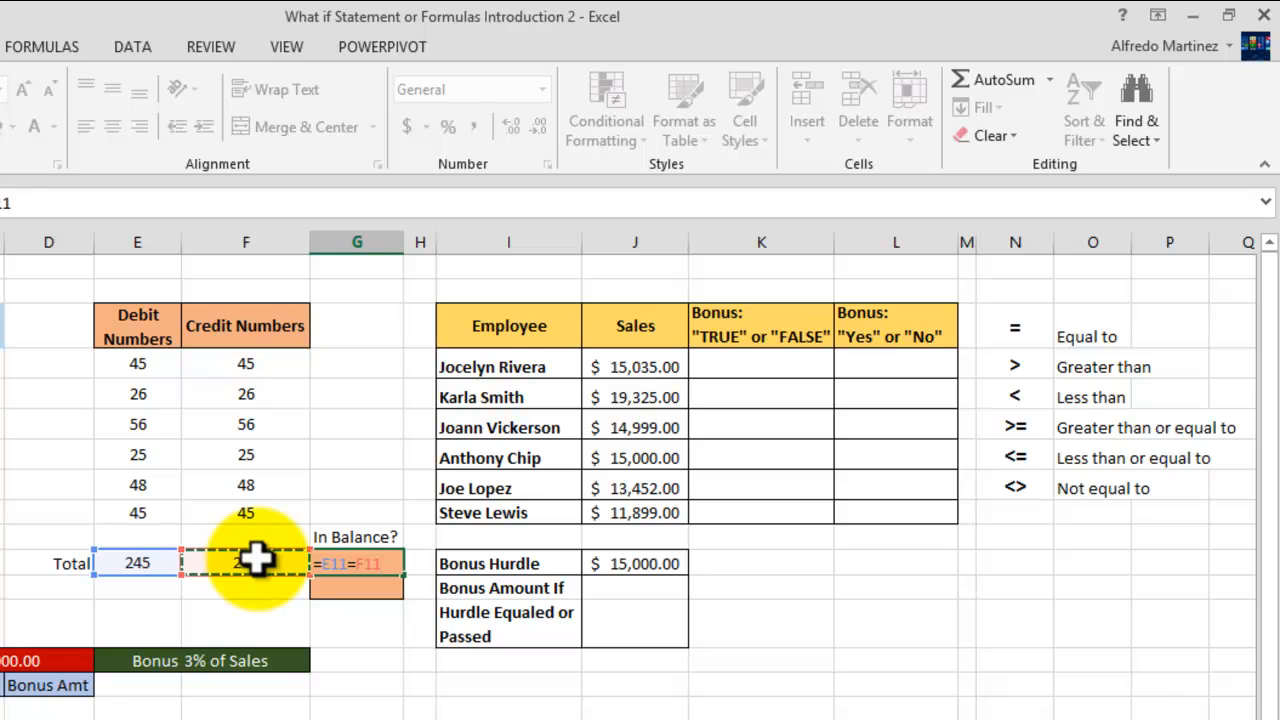
pyautogui.press('Return')
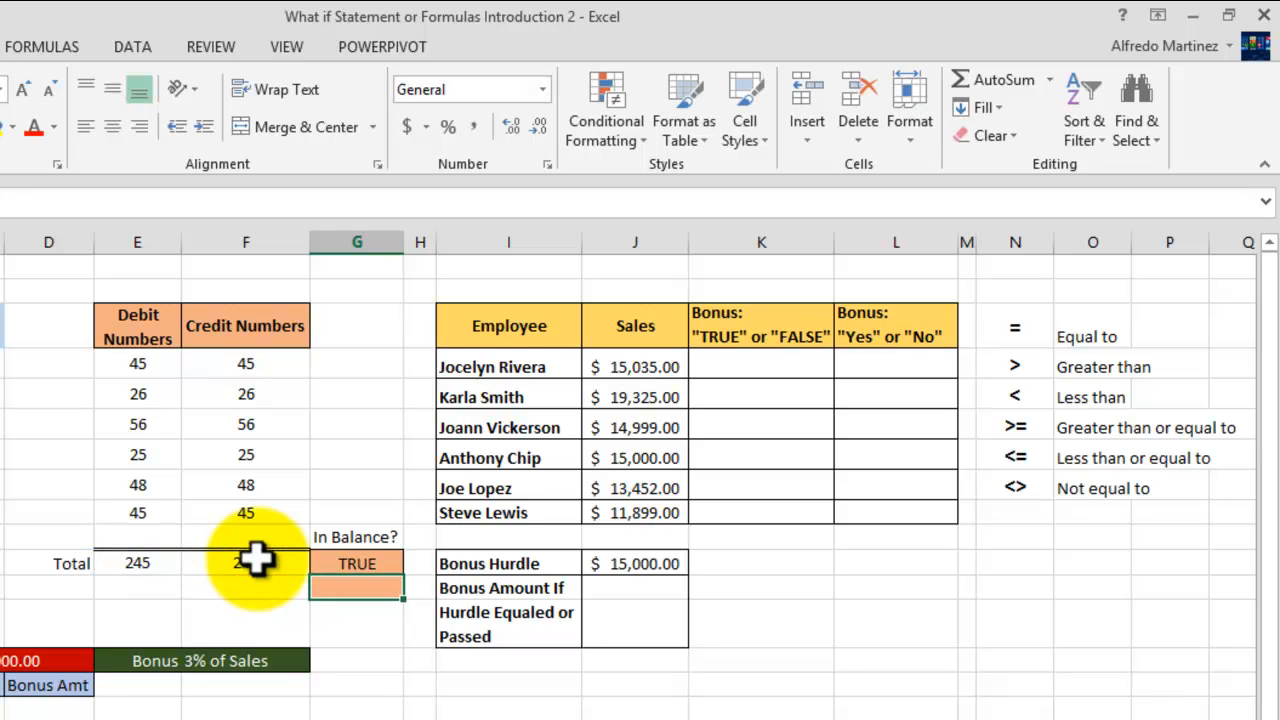
pyautogui.click(355, 565)
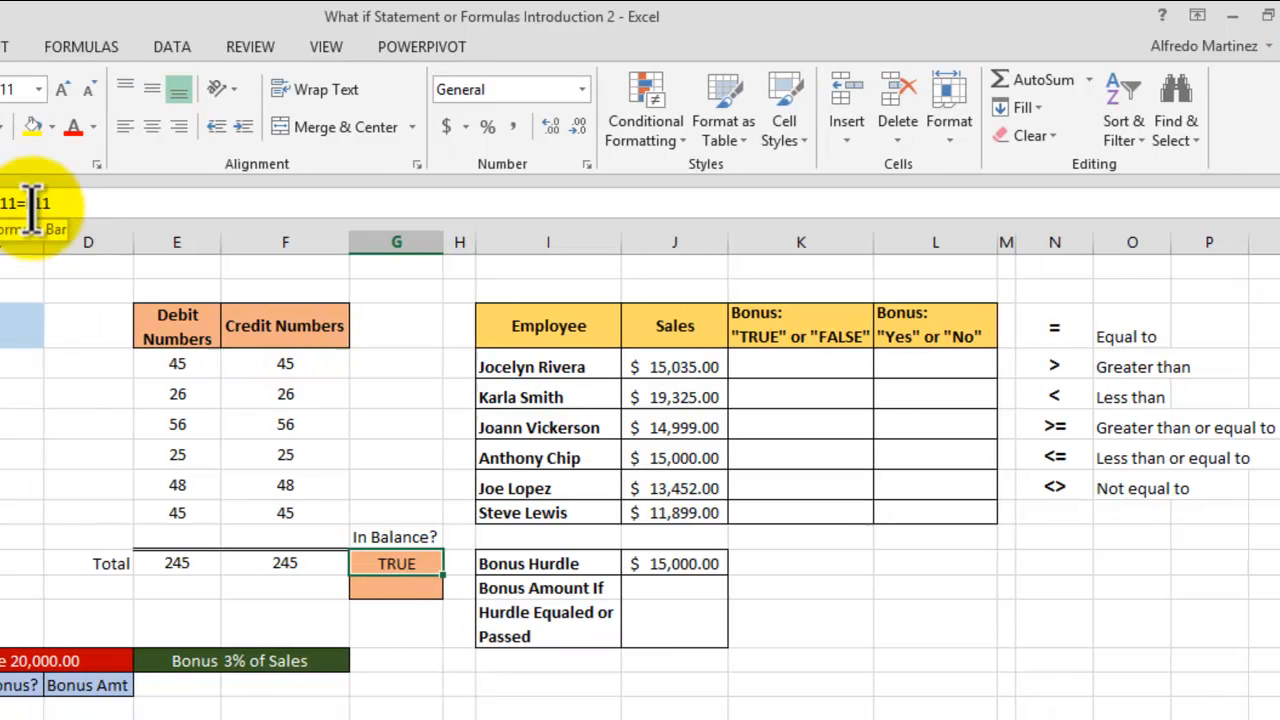
pyautogui.click(63, 203)
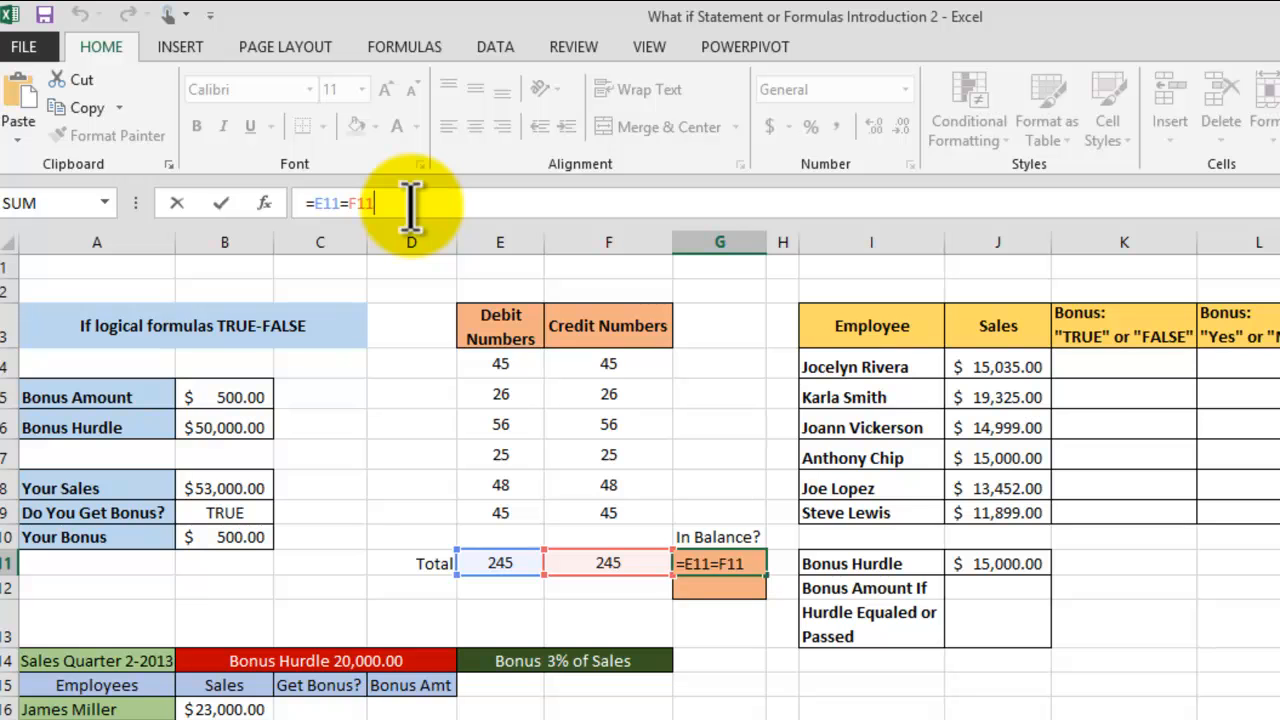
pyautogui.press('Return')
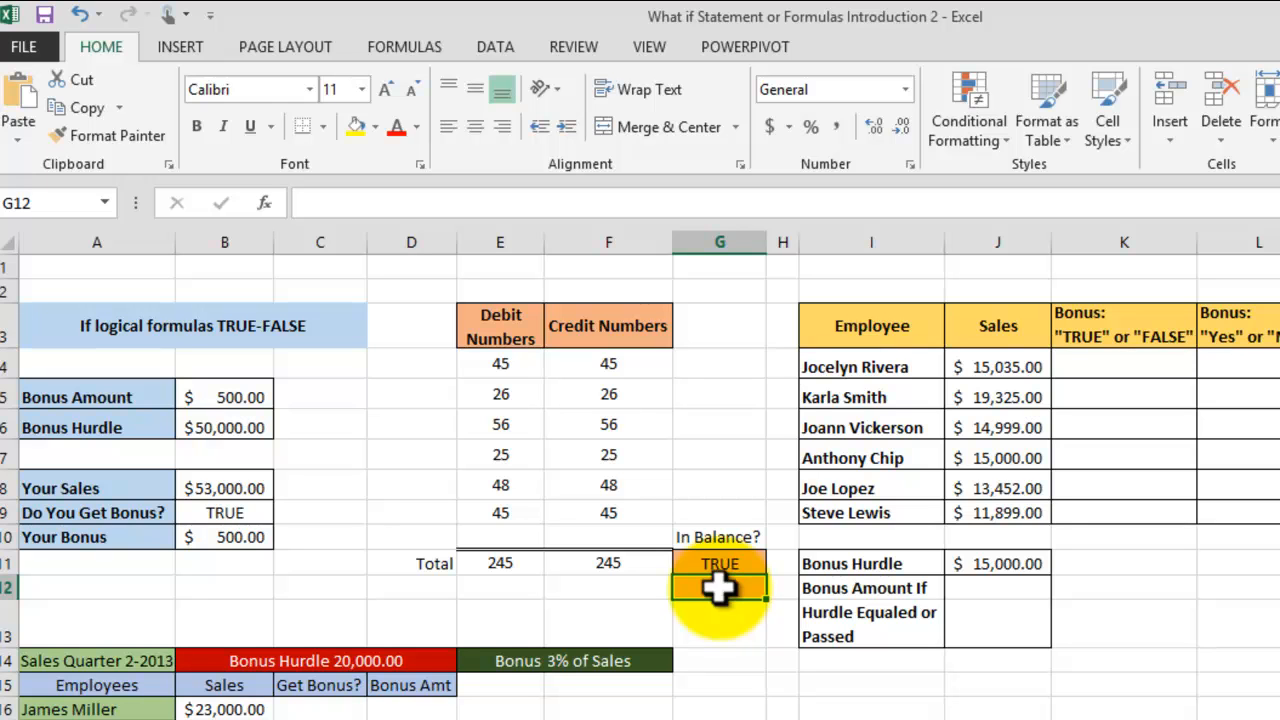
# Enter =IF(E11=F11,"In Balance","Not in Balance") in G12 to report in words whether the two totals match.
pyautogui.click(725, 592)
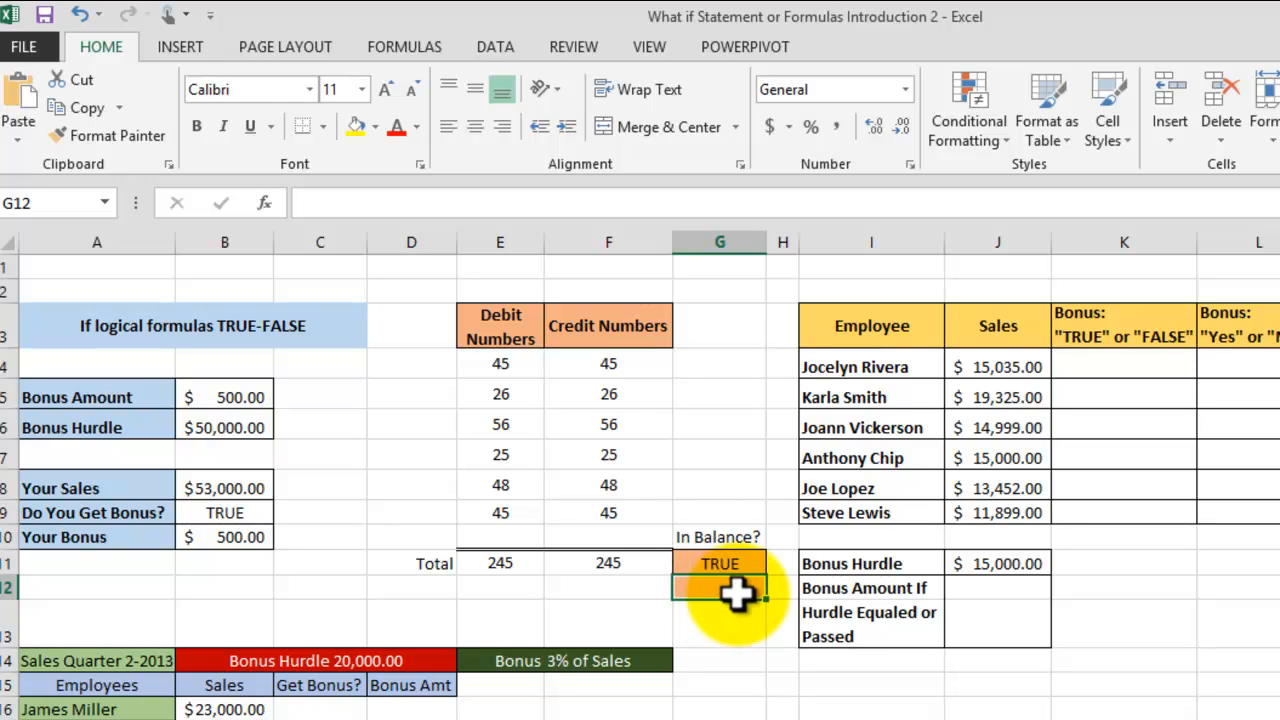
pyautogui.write('=if')
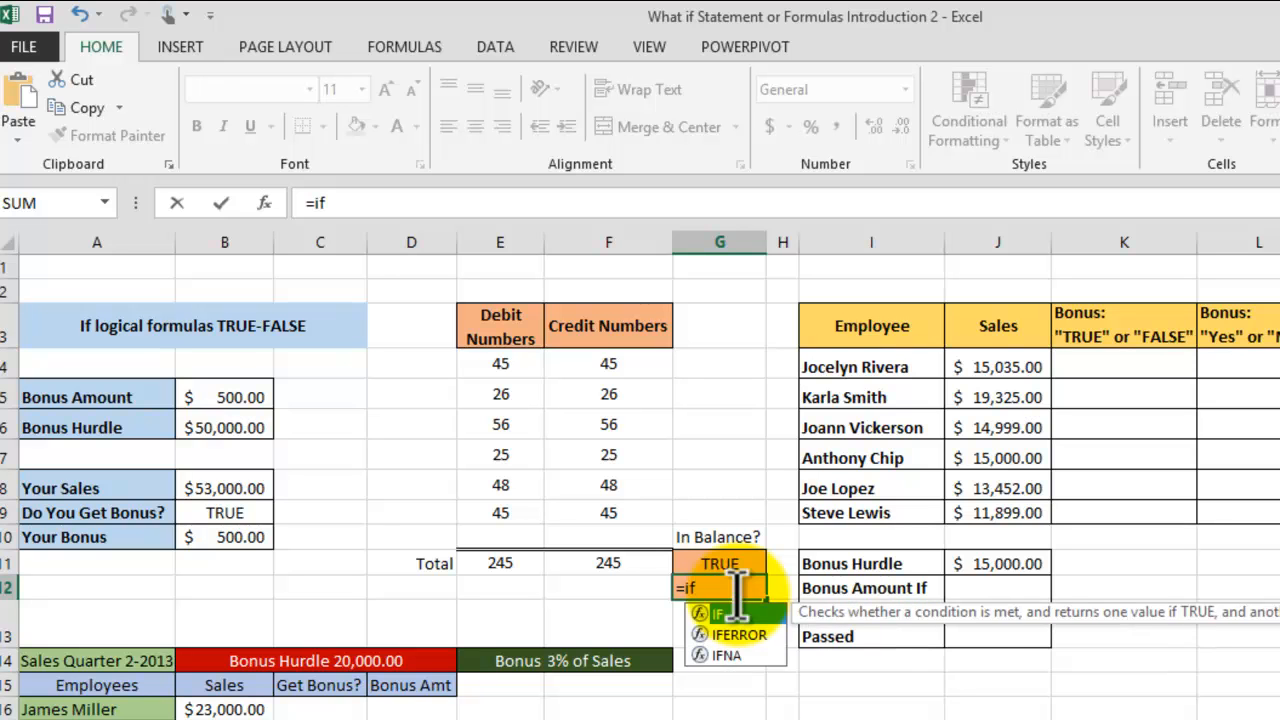
pyautogui.write('(')
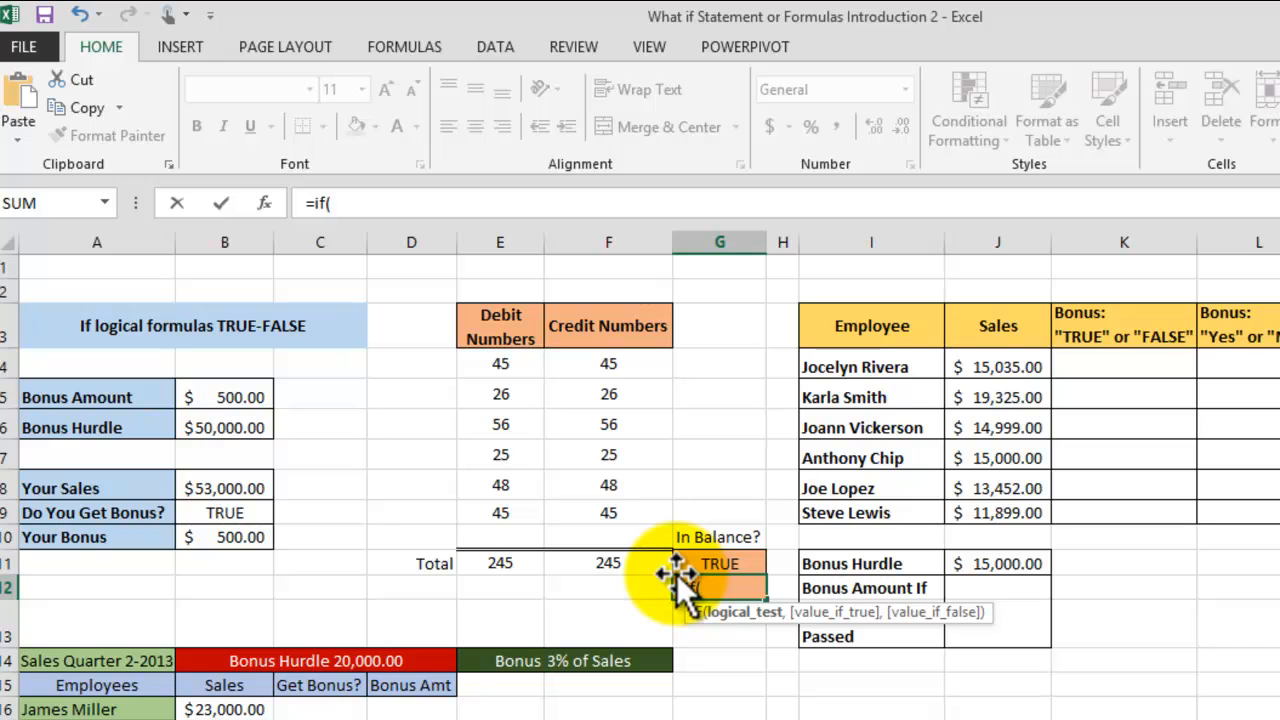
pyautogui.click(500, 563)
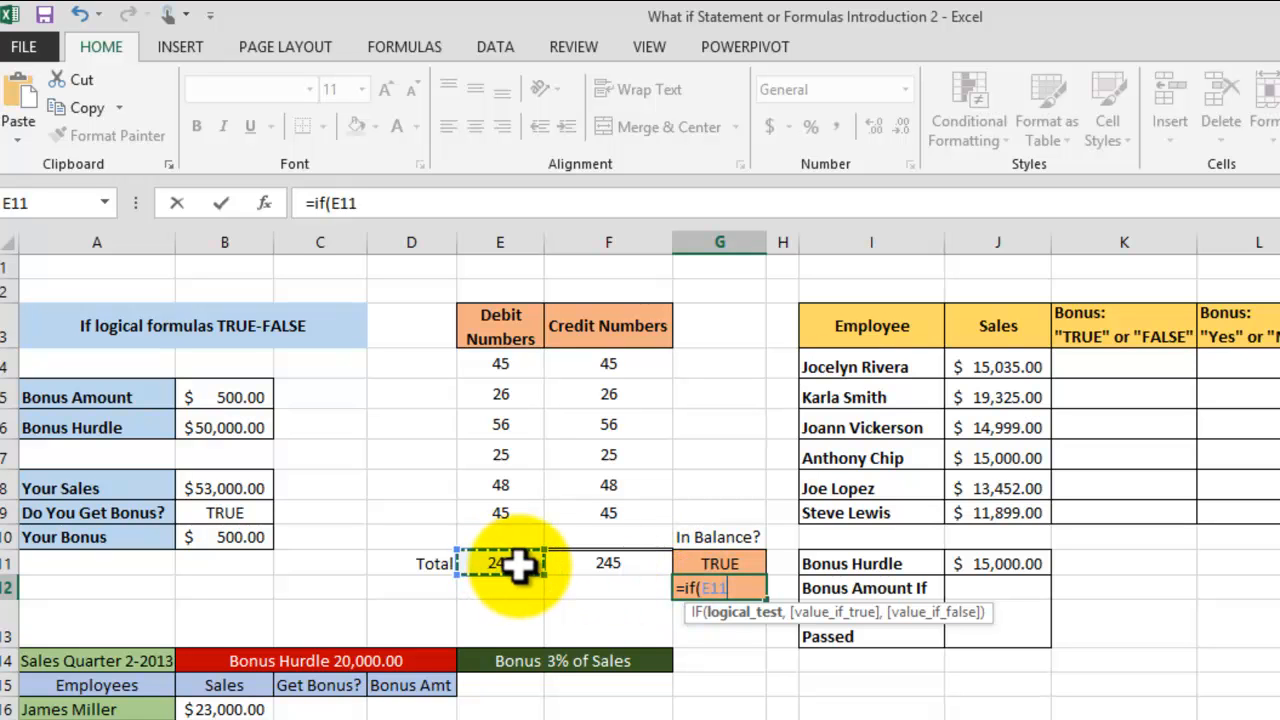
pyautogui.write('=')
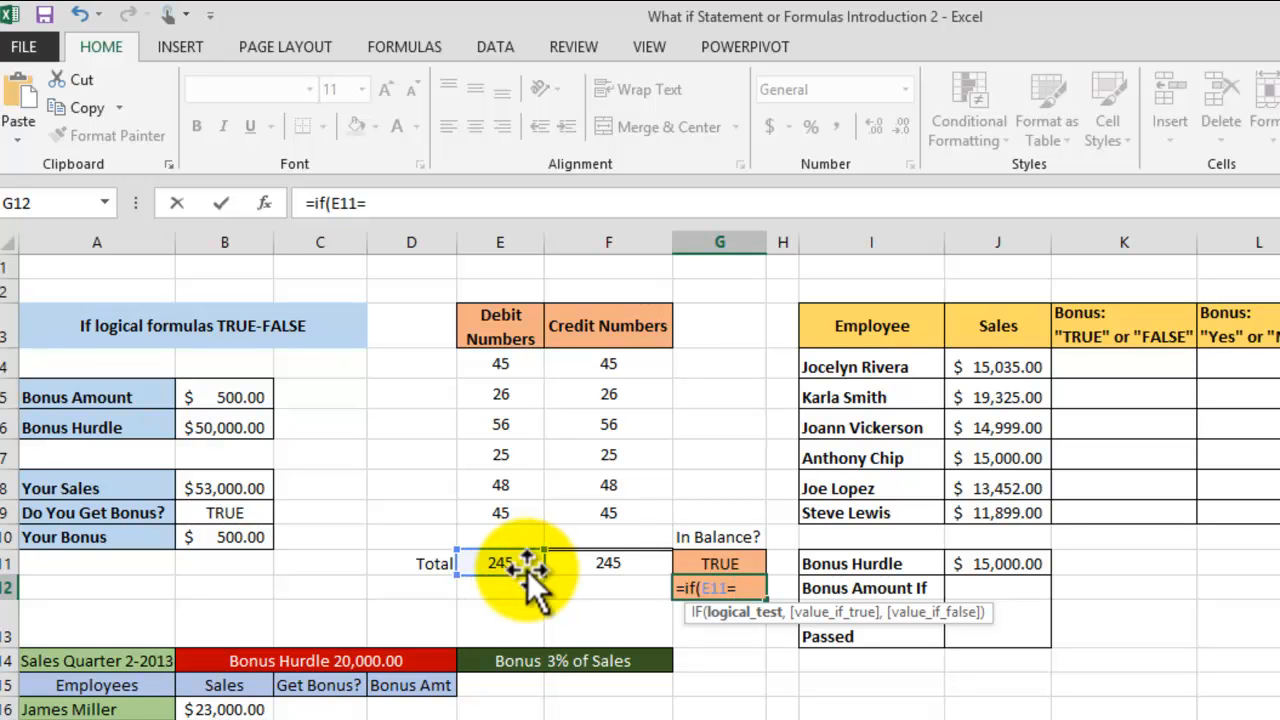
pyautogui.click(600, 562)
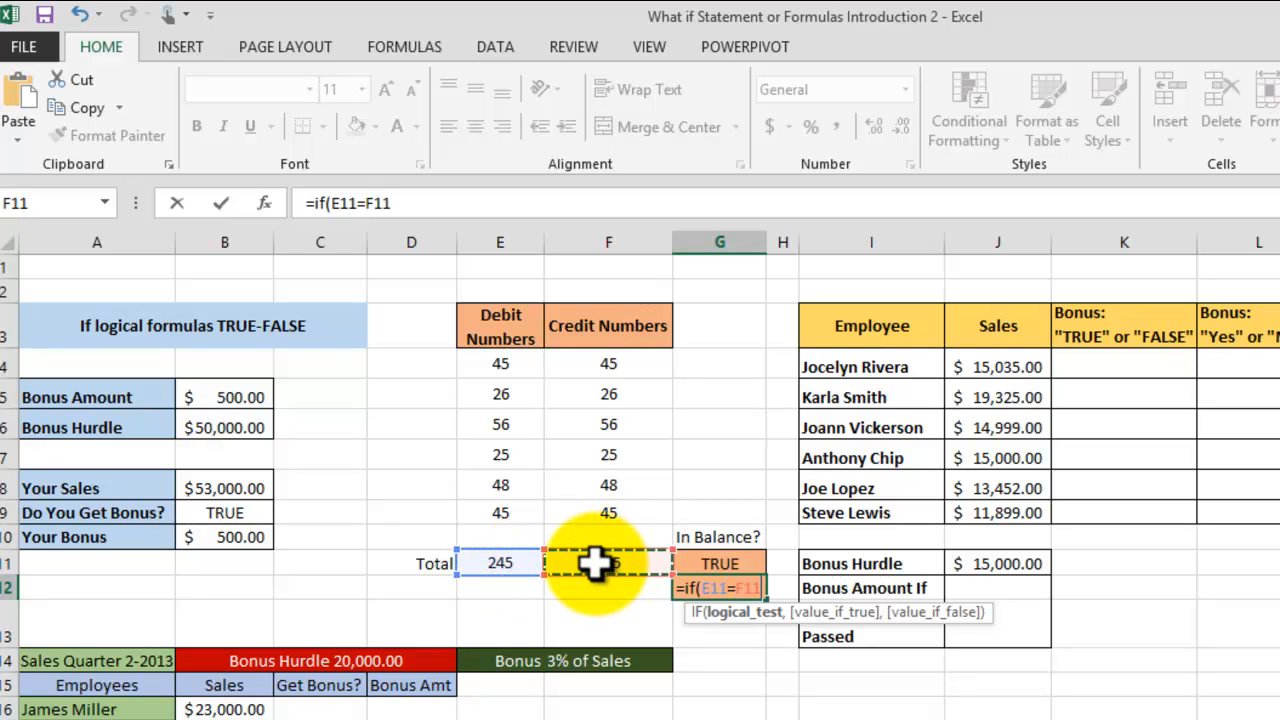
pyautogui.write(',')
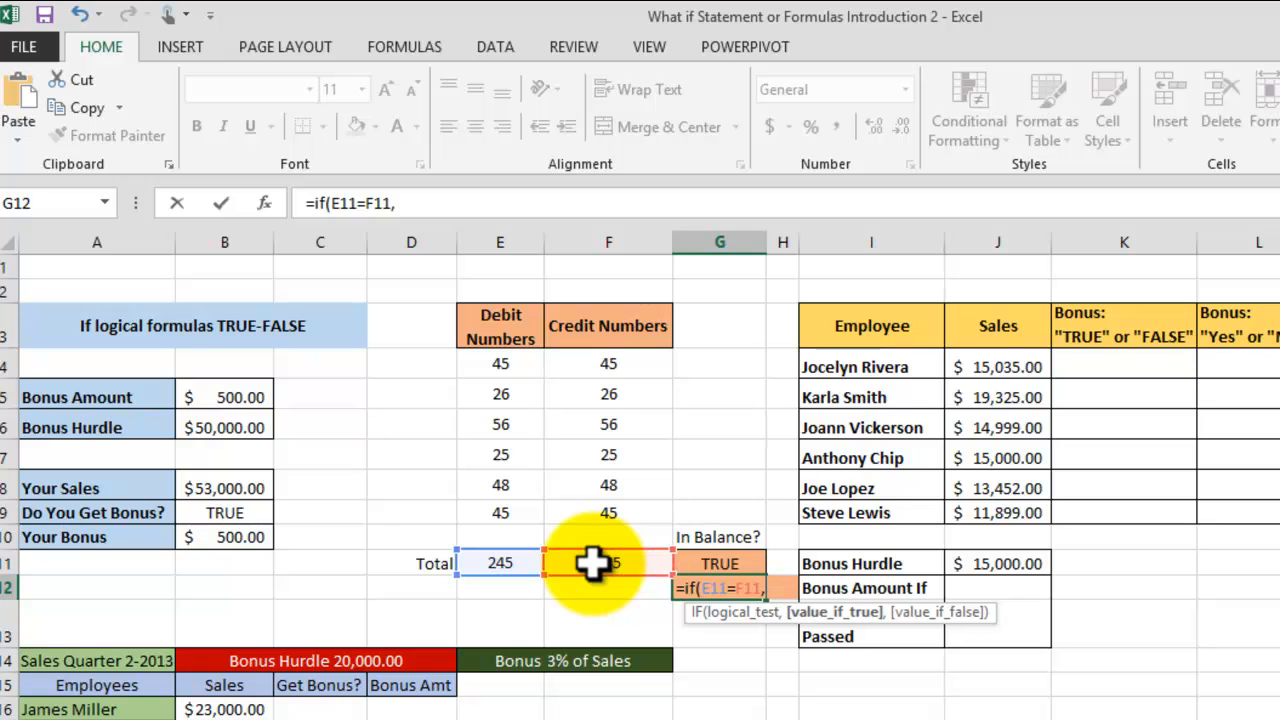
pyautogui.write('"')
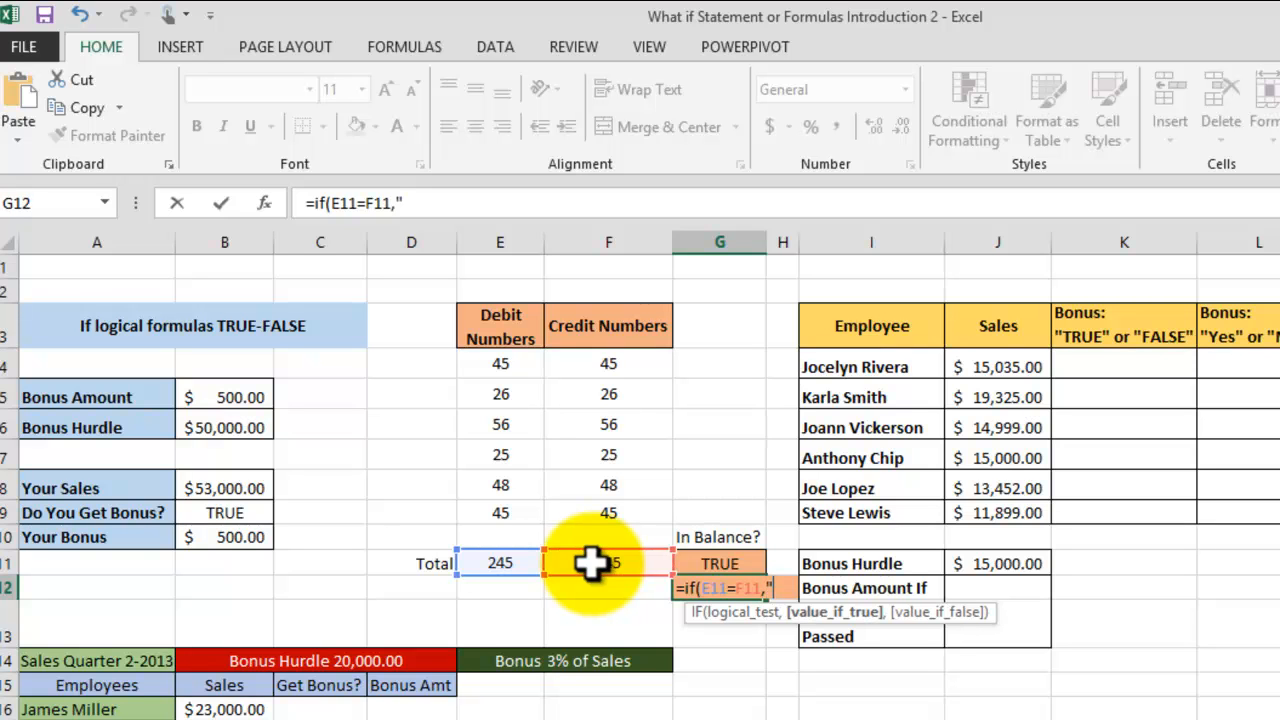
pyautogui.write('In Balance')
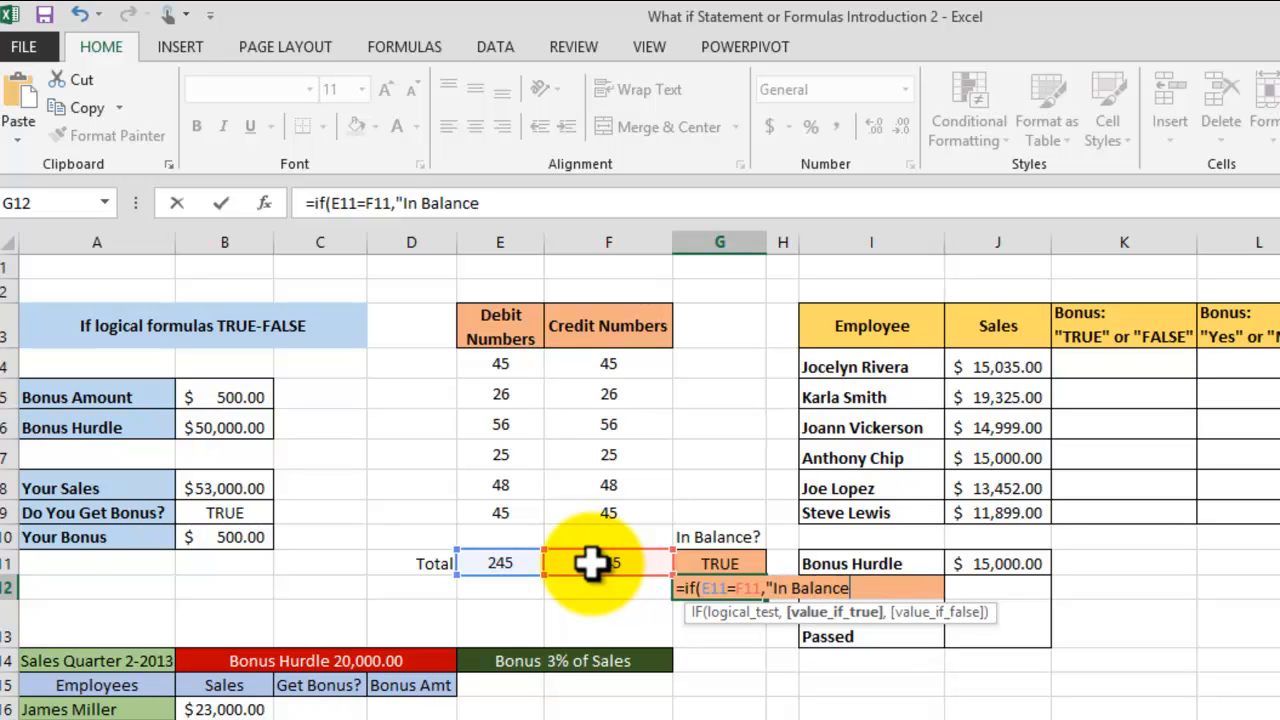
pyautogui.write('",')
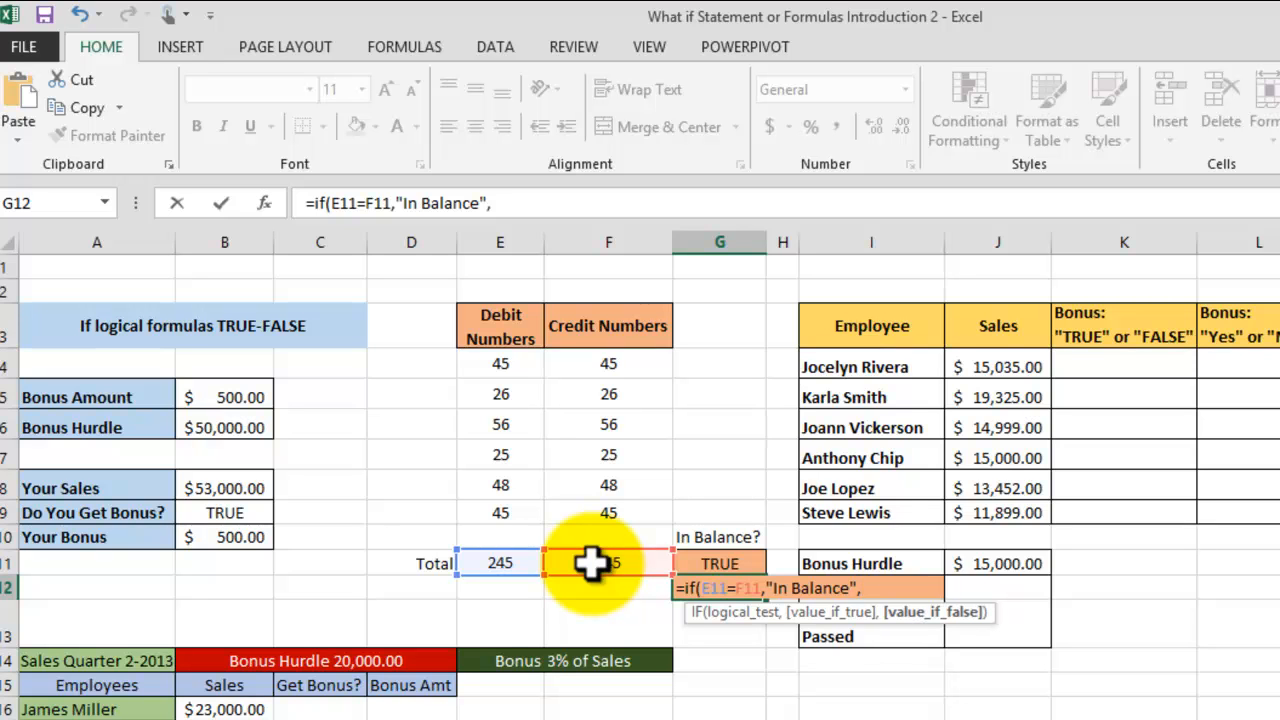
pyautogui.write('"Not in B')
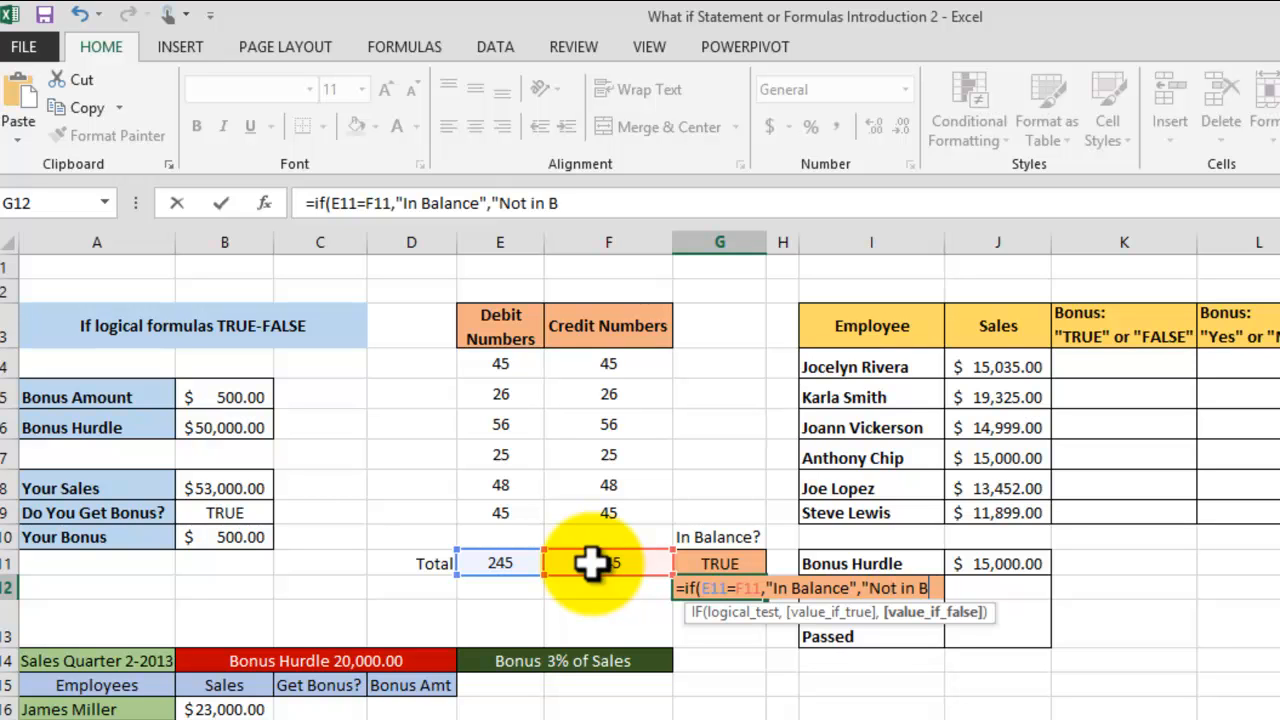
pyautogui.write('alance"')
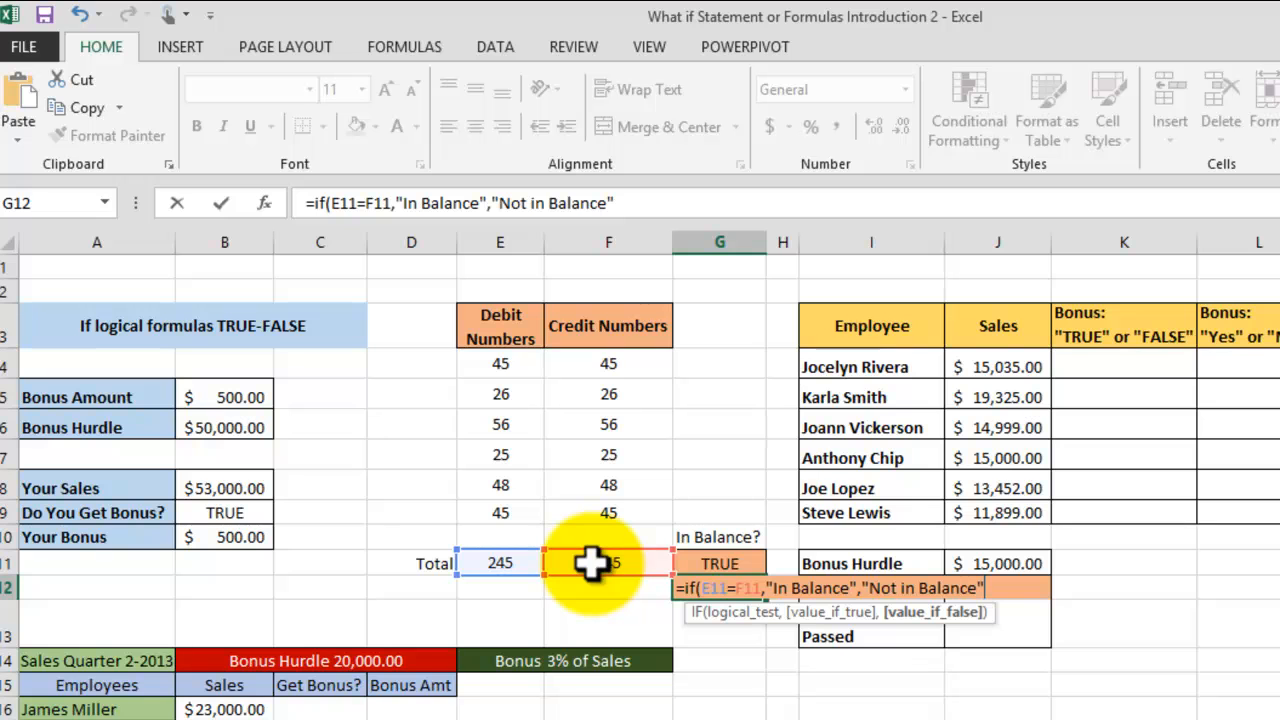
pyautogui.write(')')
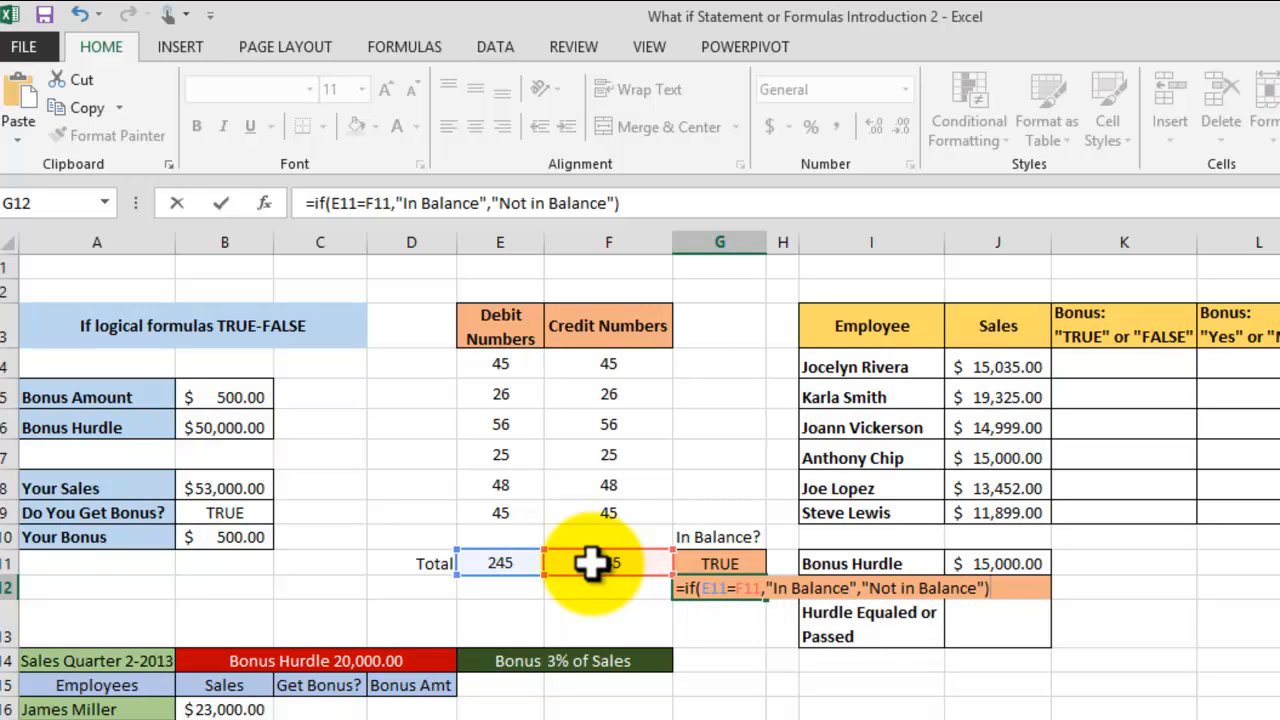
pyautogui.press('Return')
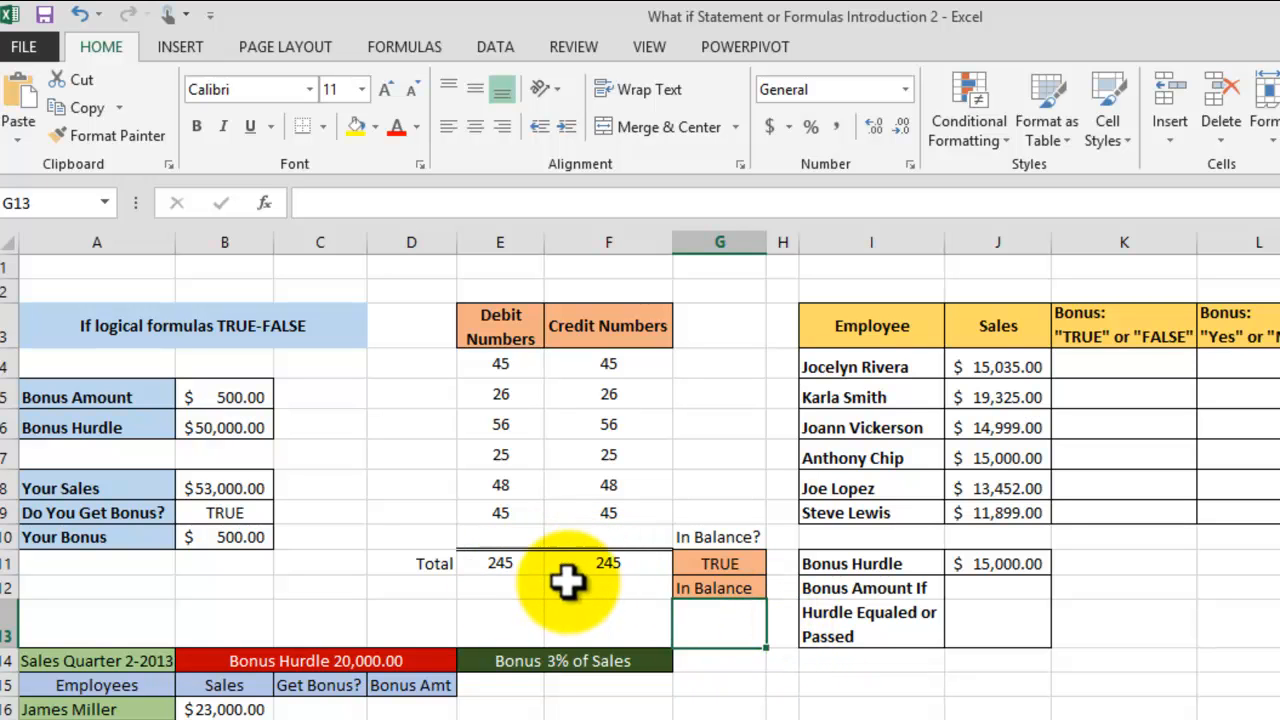
pyautogui.click(729, 590)
pyautogui.click(1165, 682)
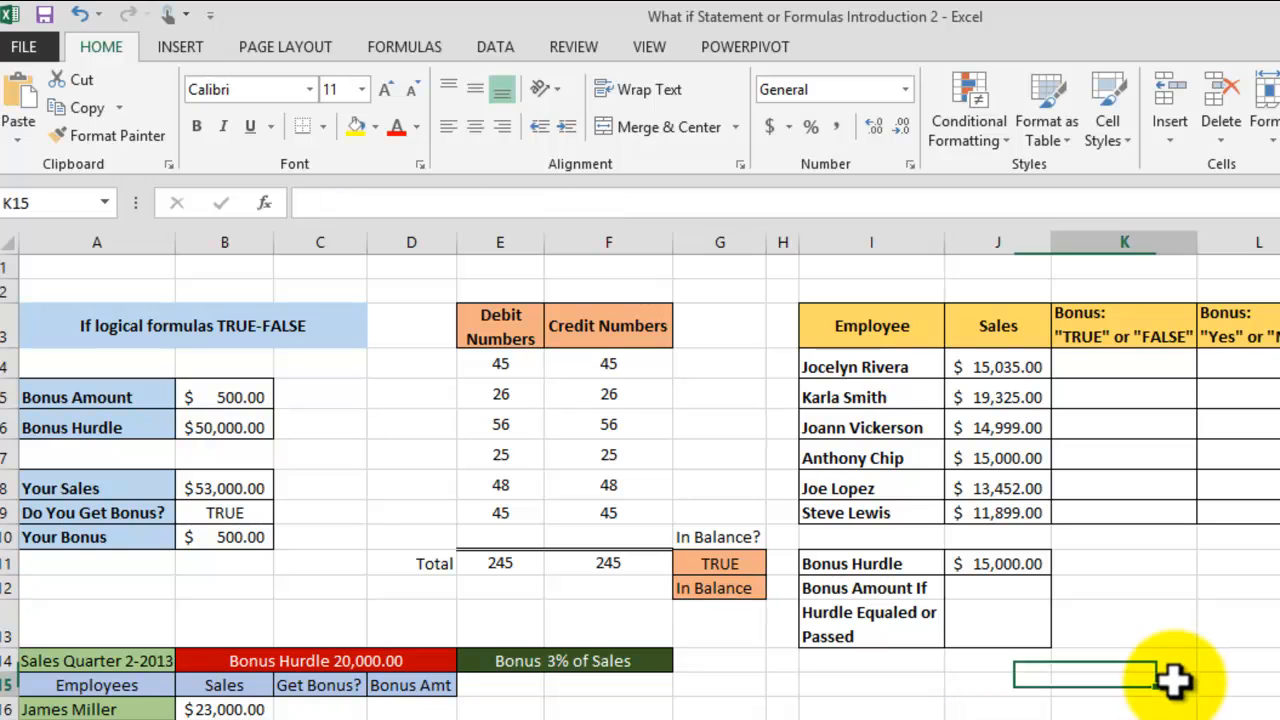
# Test the balance formulas by overwriting the credit total in F11 with 250, and examine G11 and G12.
pyautogui.click(600, 563)
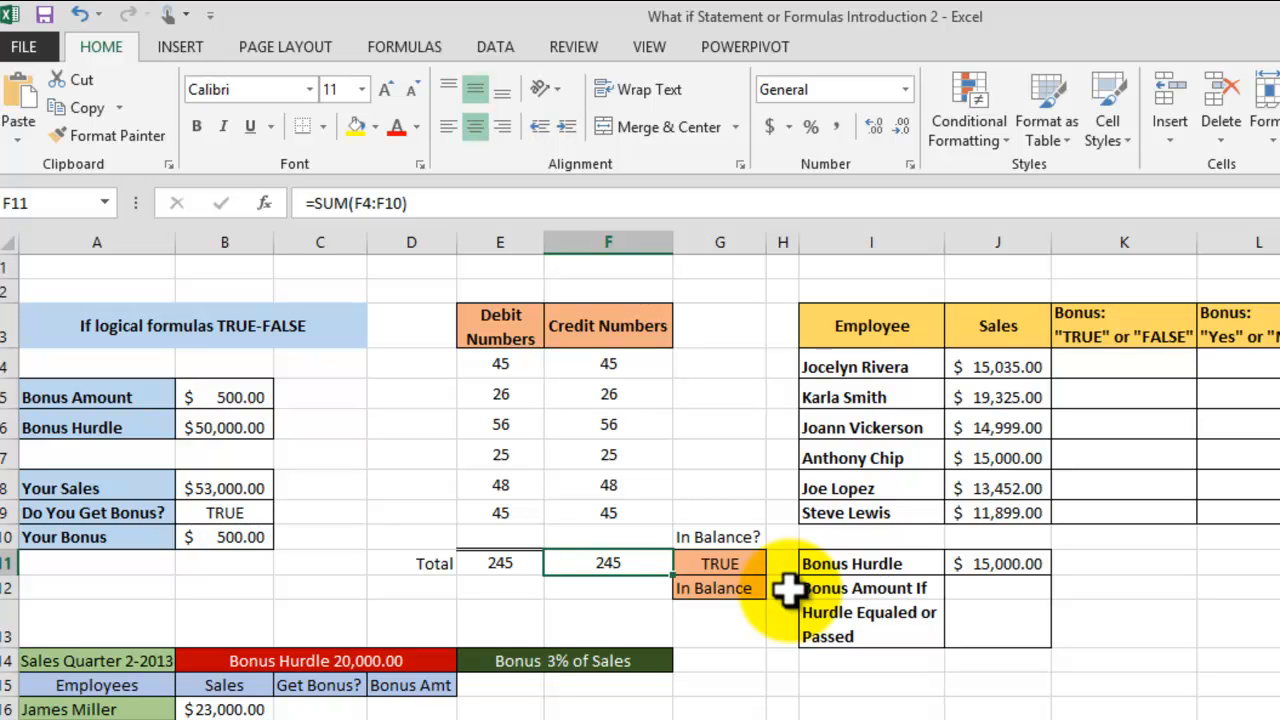
pyautogui.write('250')
pyautogui.press('Return')
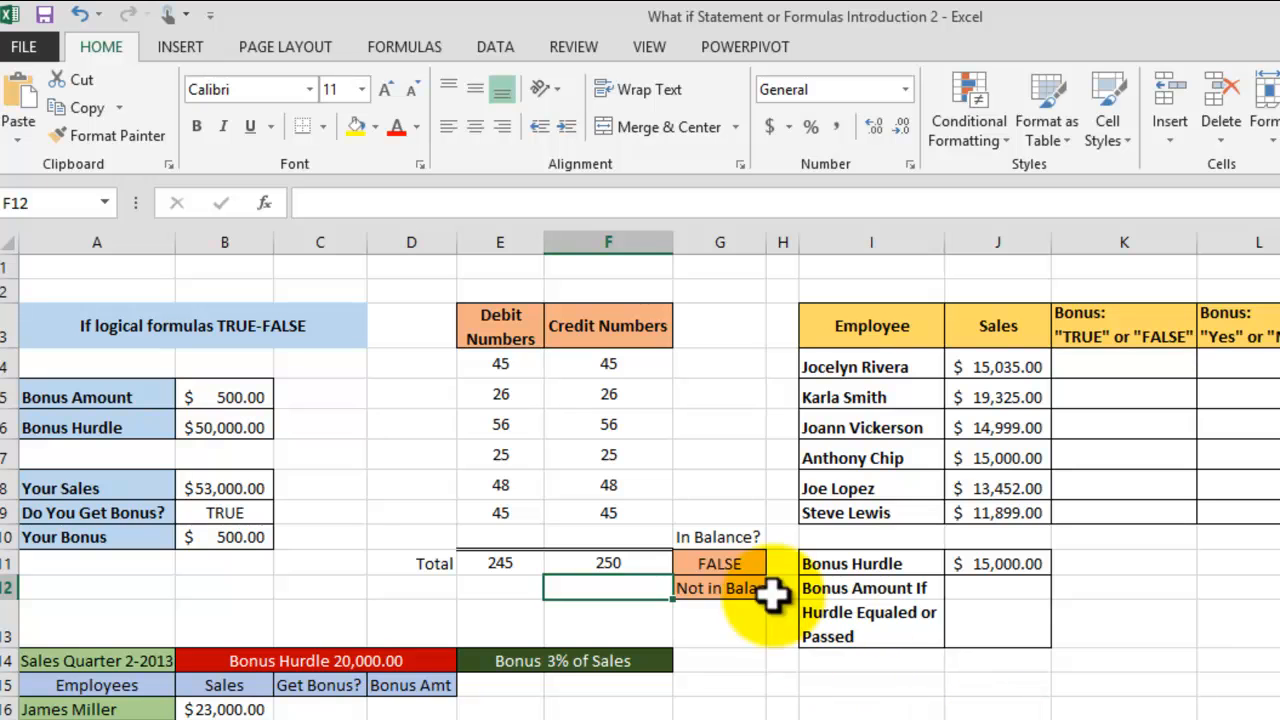
pyautogui.click(737, 566)
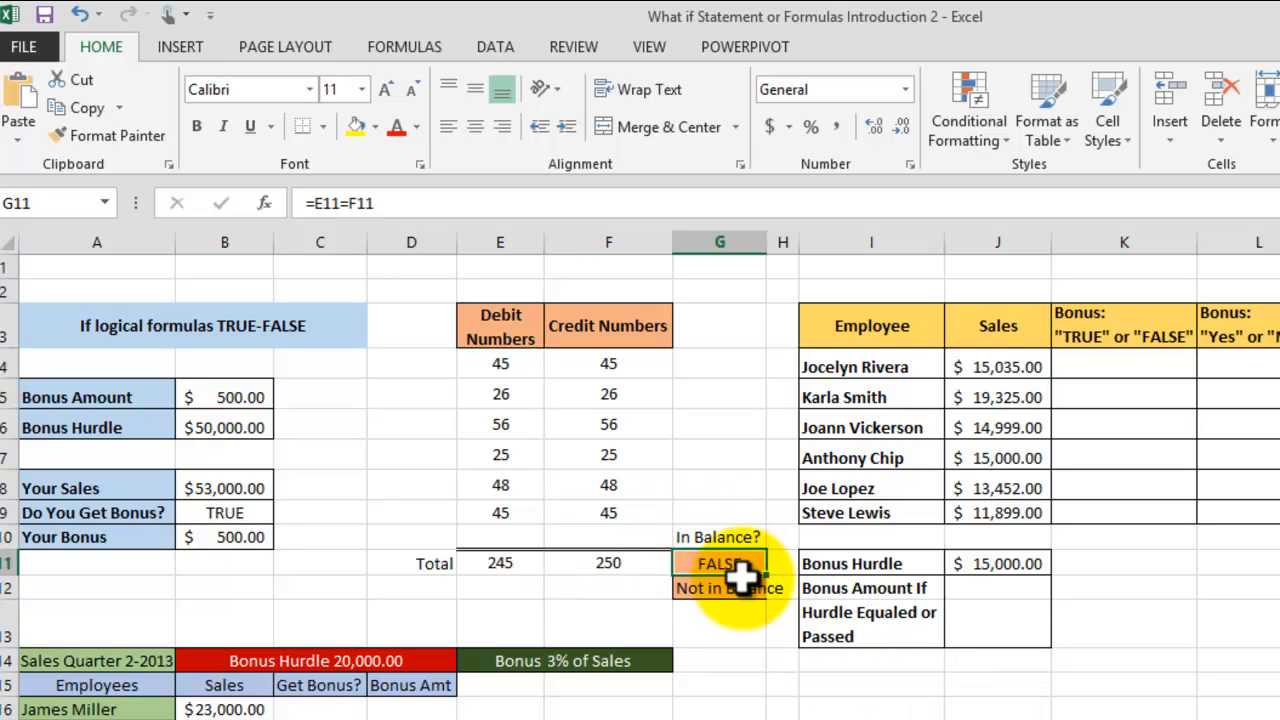
pyautogui.click(731, 585)
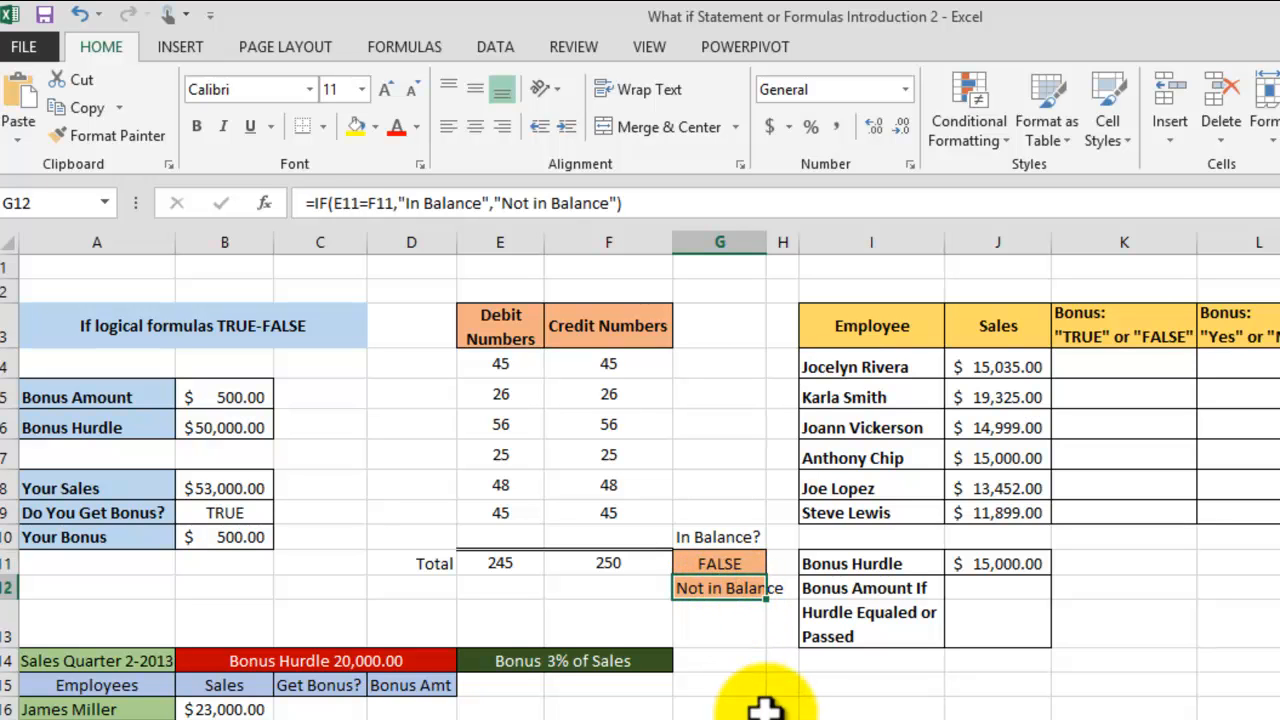
pyautogui.click(763, 706)
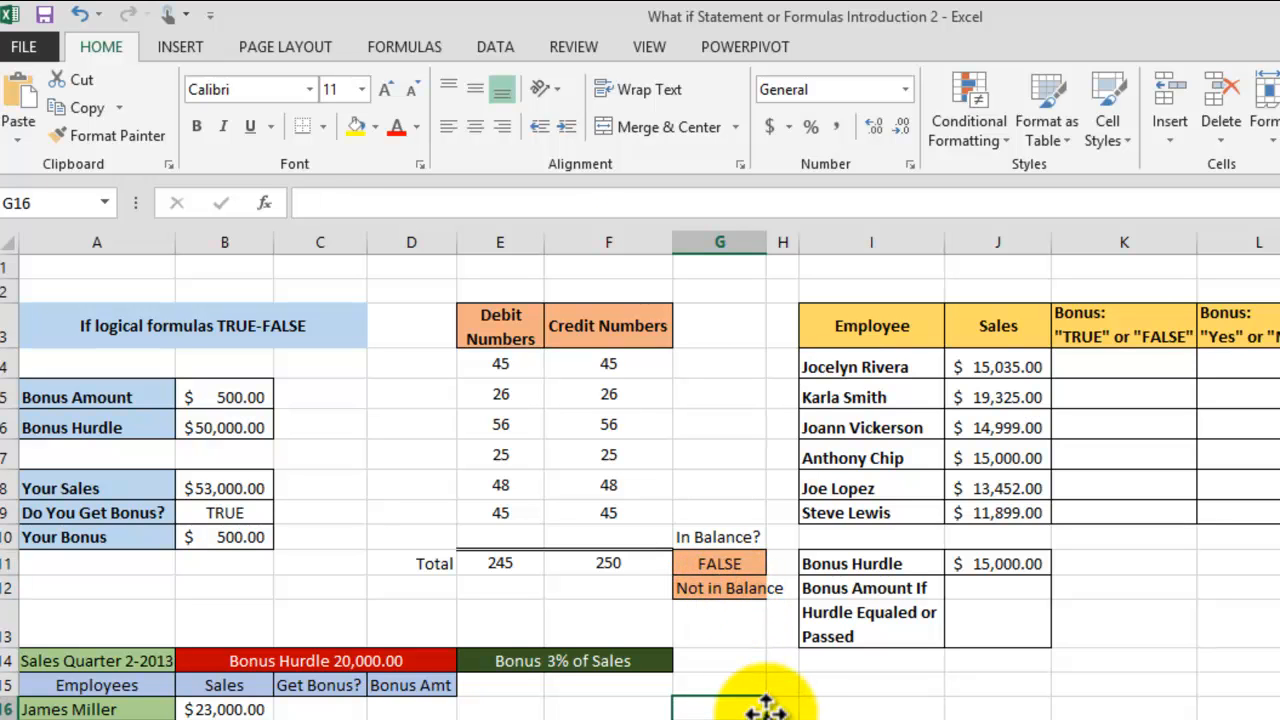
# Undo the test entry in the credit total F11 and save the workbook.
pyautogui.click(80, 14)
pyautogui.click(848, 712)
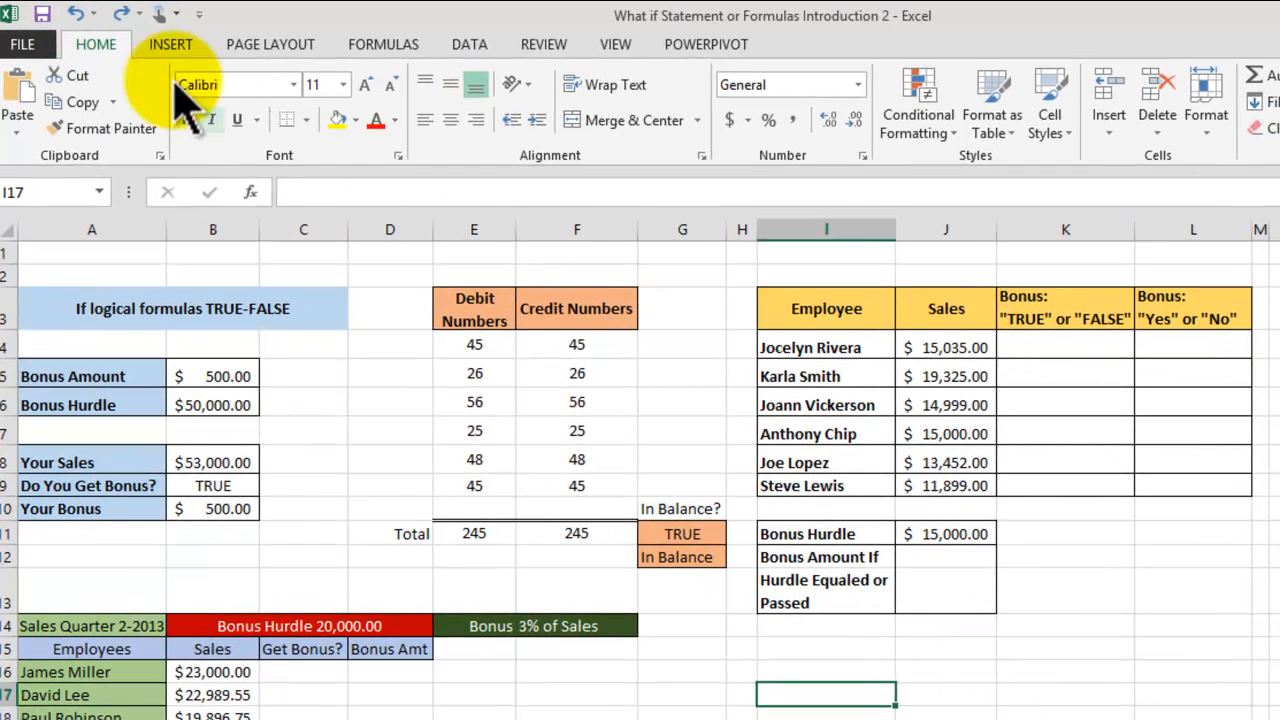
pyautogui.click(42, 14)
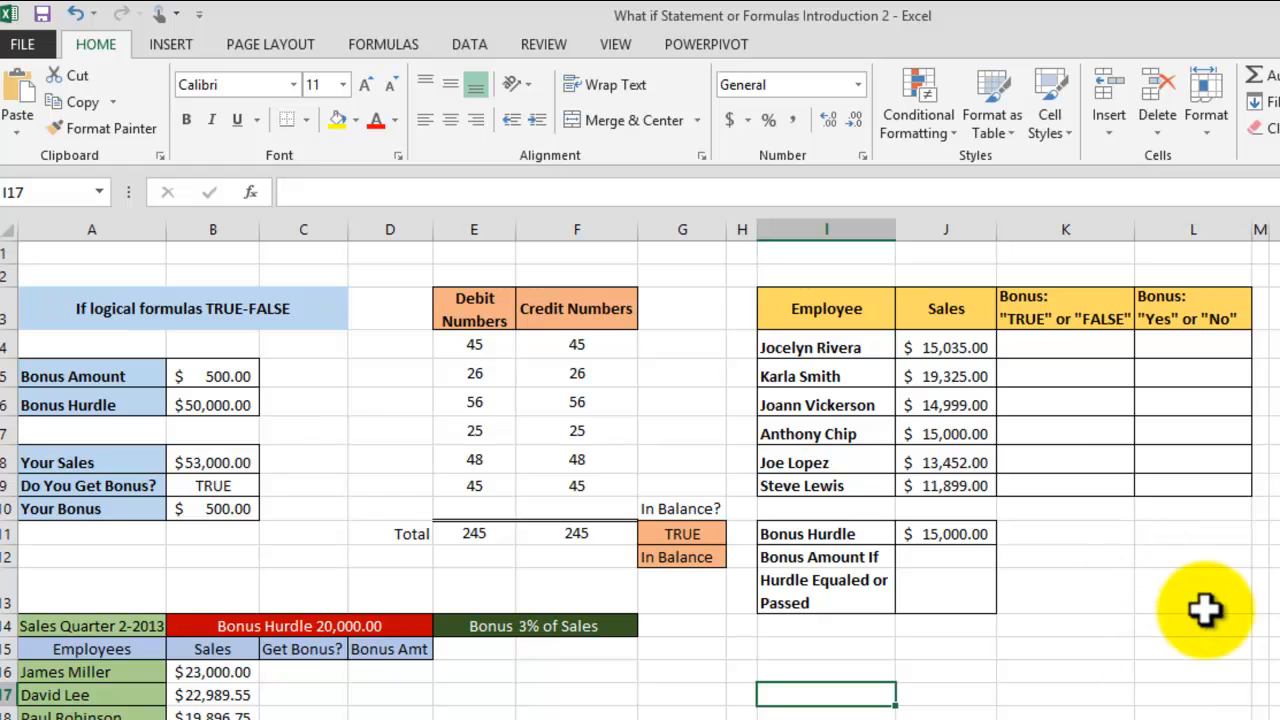
# Enter =J4>=J11 in K4 to test whether the first employee's sales reach the bonus hurdle.
pyautogui.click(1080, 345)
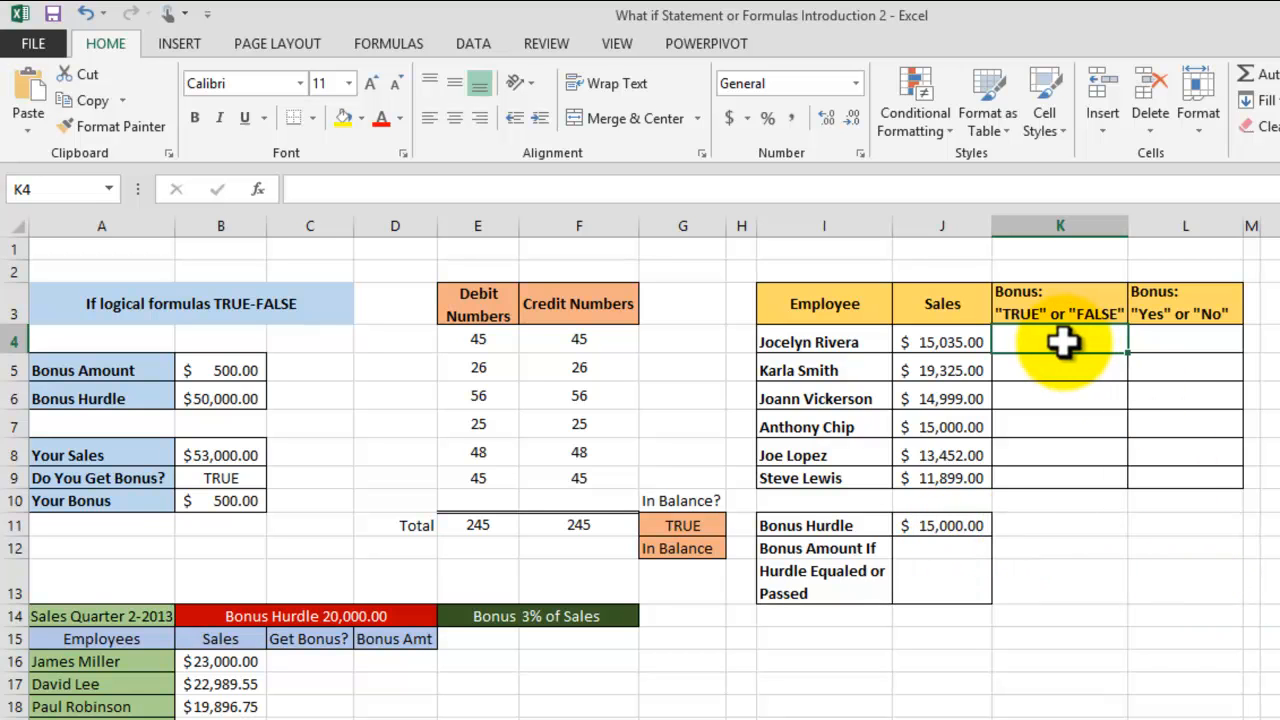
pyautogui.write('=')
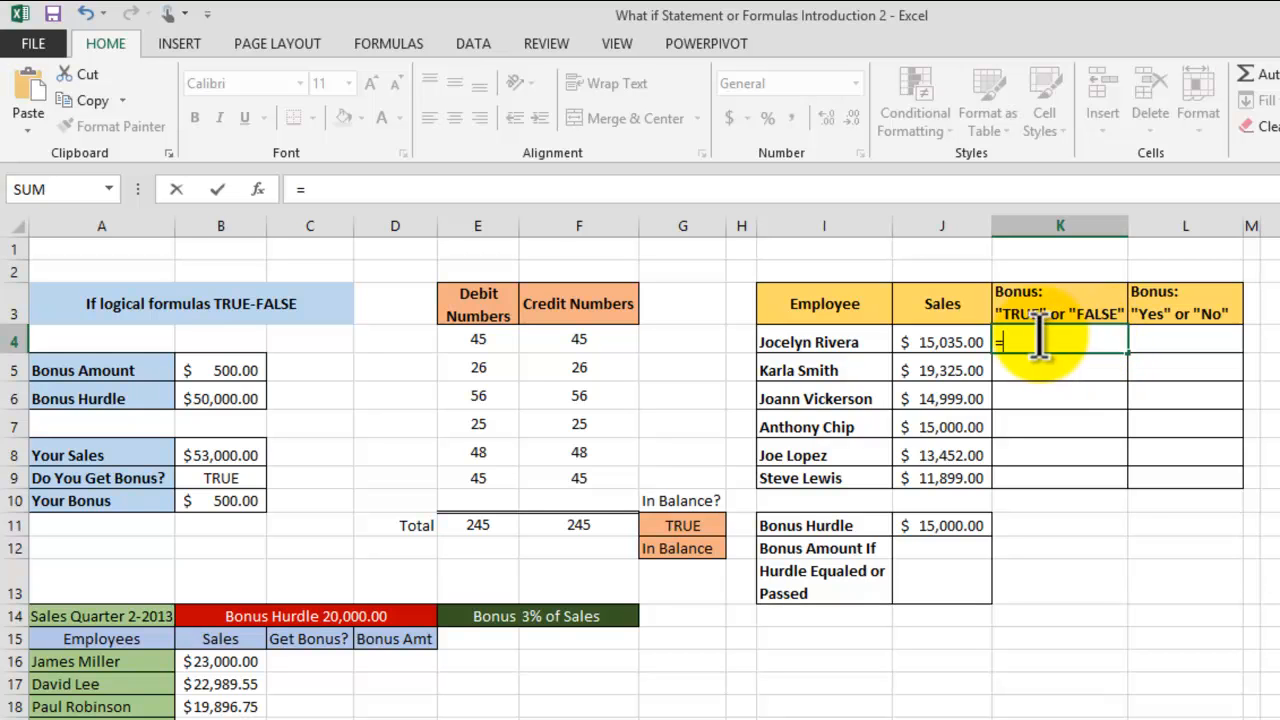
pyautogui.click(942, 344)
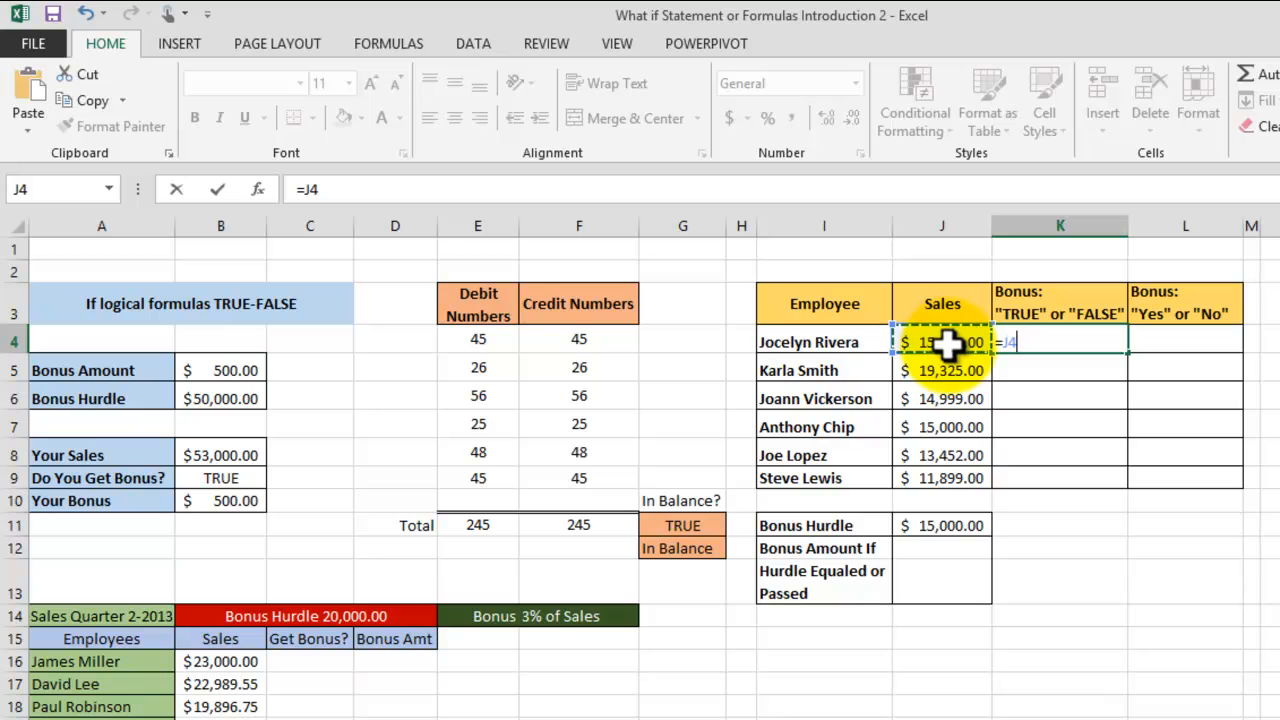
pyautogui.write('=')
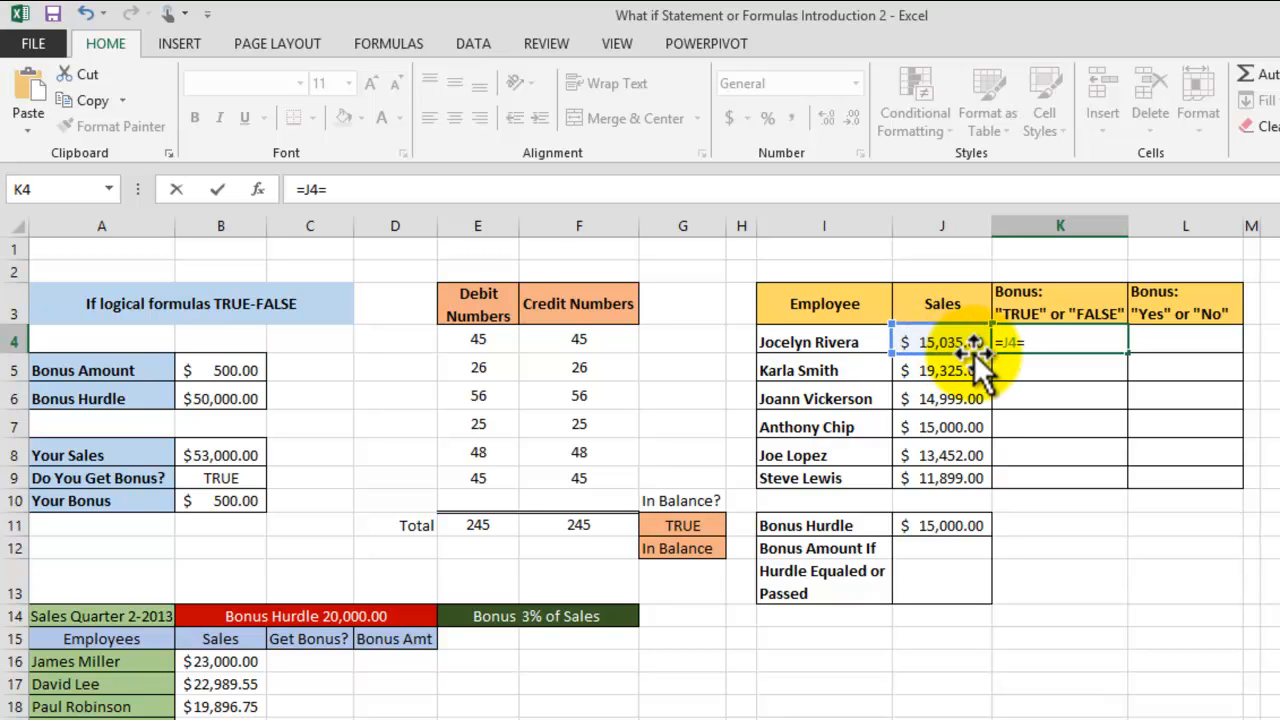
pyautogui.press('BackSpace')
pyautogui.write('>=')
pyautogui.click(925, 525)
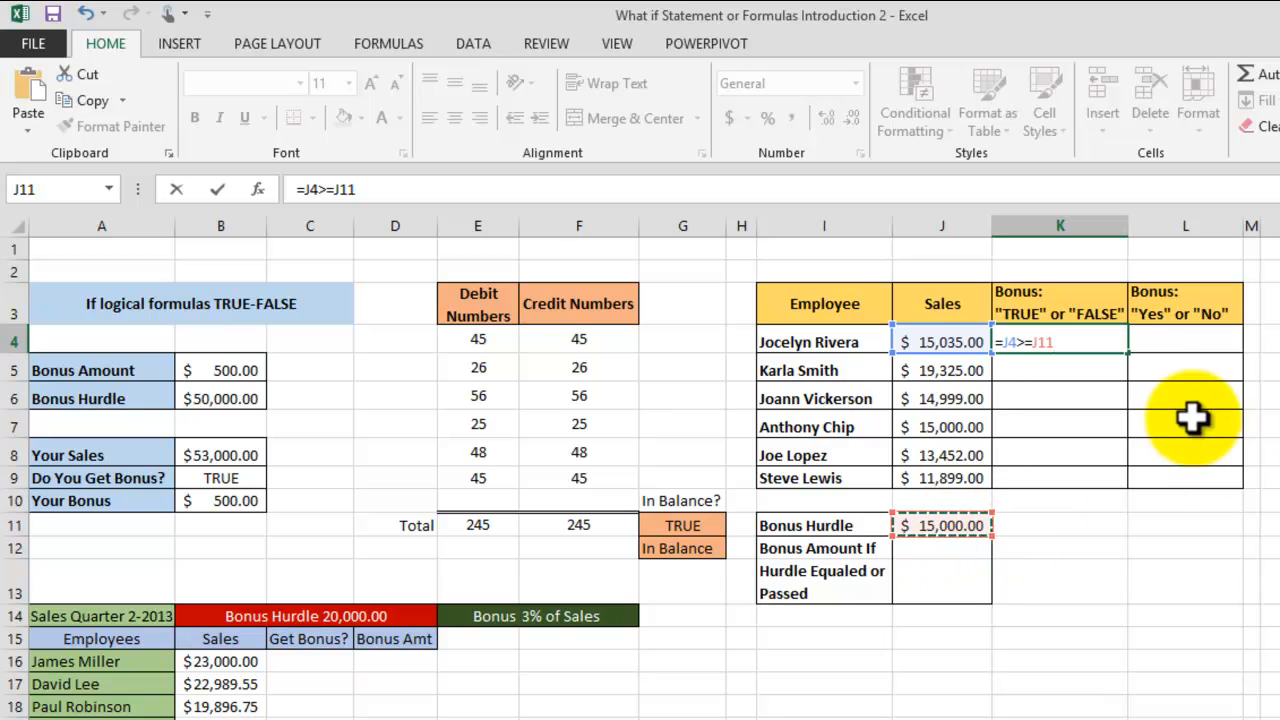
pyautogui.press('Return')
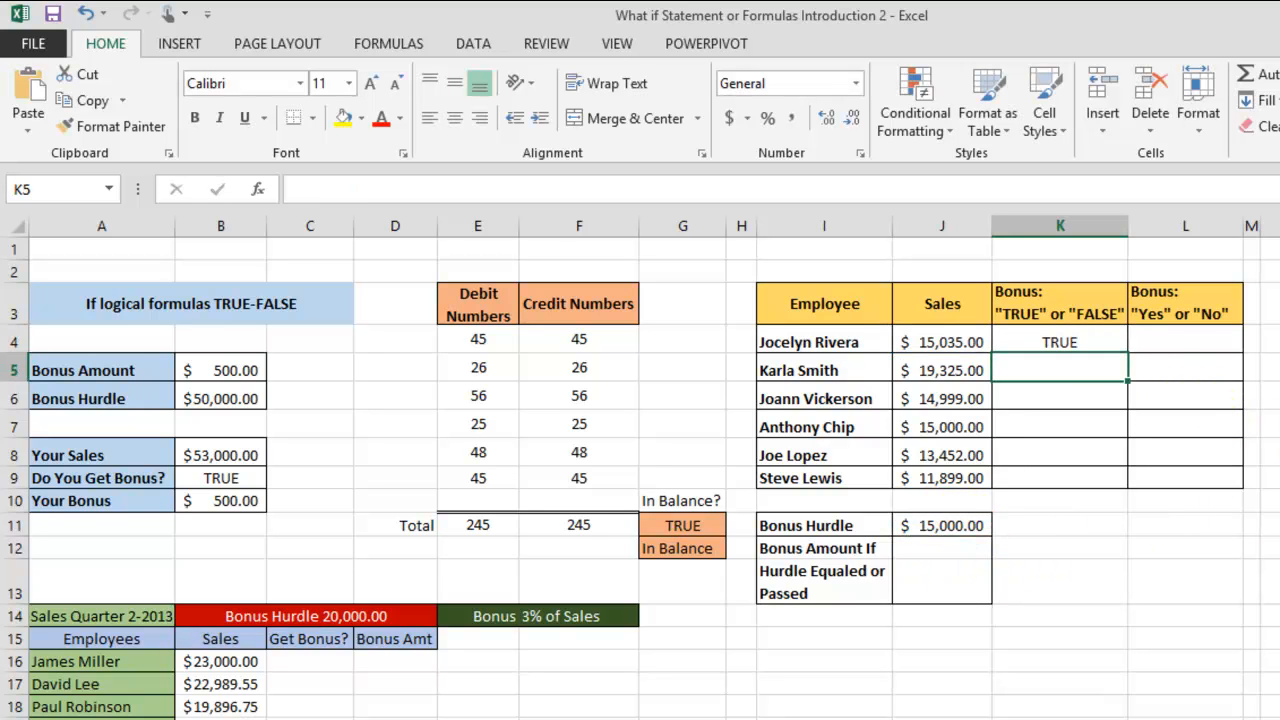
# Copy the K4 formula down through K9 and inspect the cell references of the copied formula in K6.
pyautogui.click(1041, 343)
pyautogui.moveTo(1131, 358); pyautogui.dragTo(1128, 485)
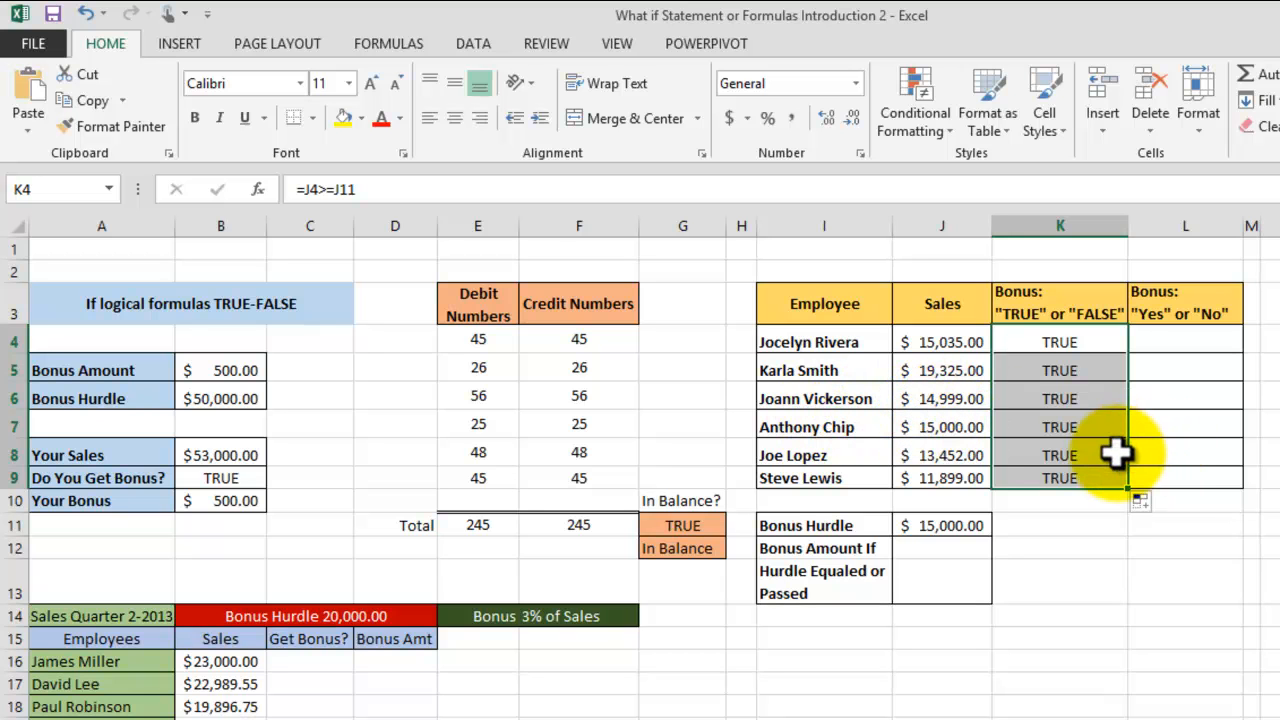
pyautogui.click(1063, 402)
pyautogui.doubleClick(1063, 400)
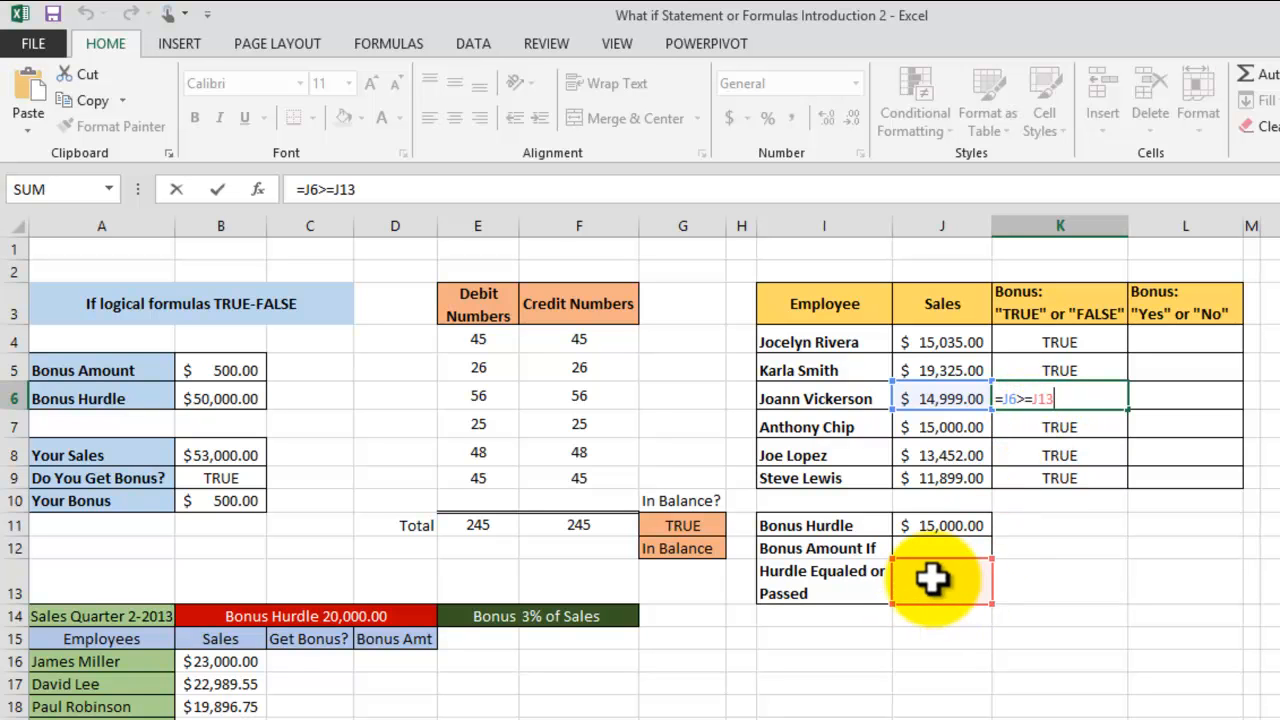
pyautogui.press('Return')
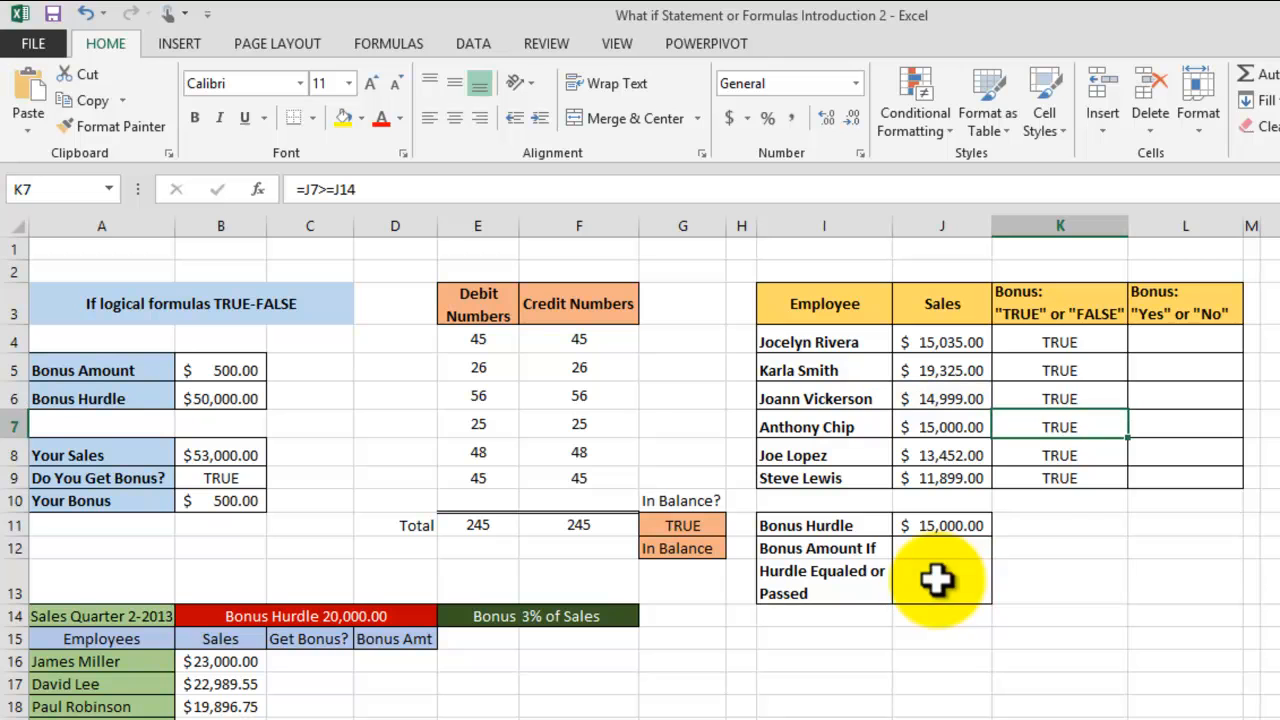
# Make the bonus hurdle reference in K4 absolute, giving =J4>=$J$11, and copy the formula down through K9.
pyautogui.click(1068, 344)
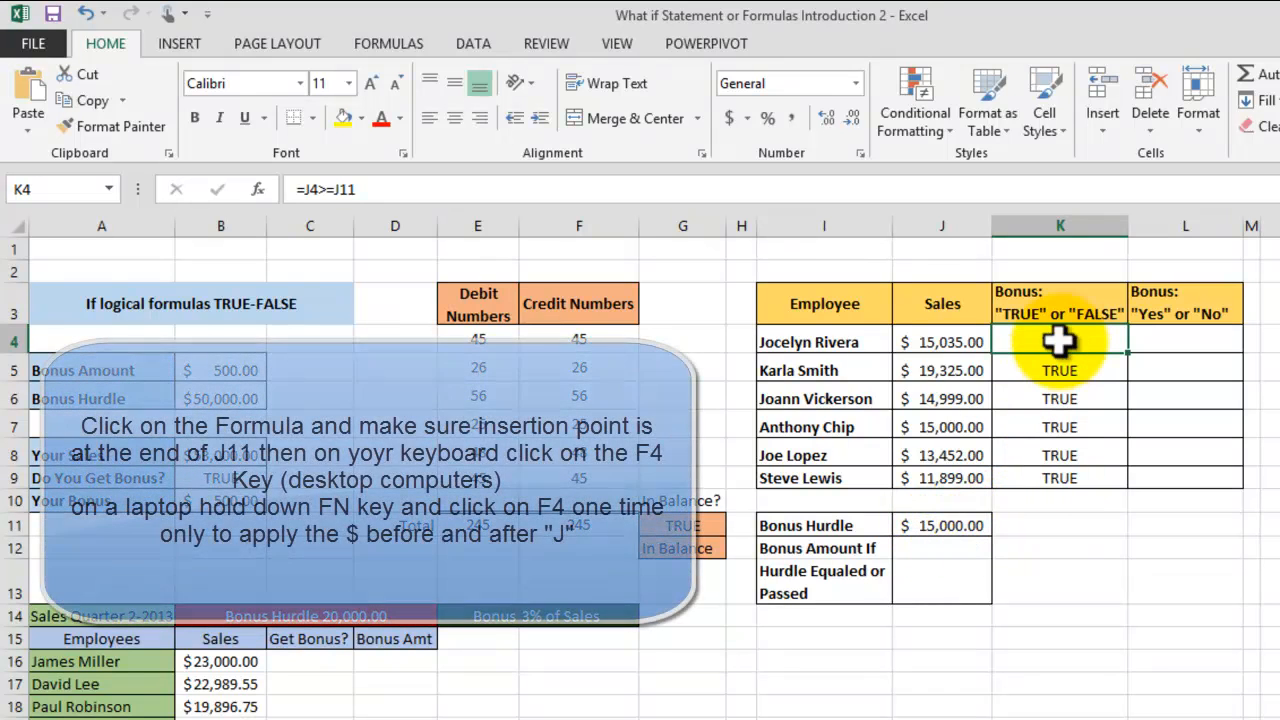
pyautogui.click(367, 189)
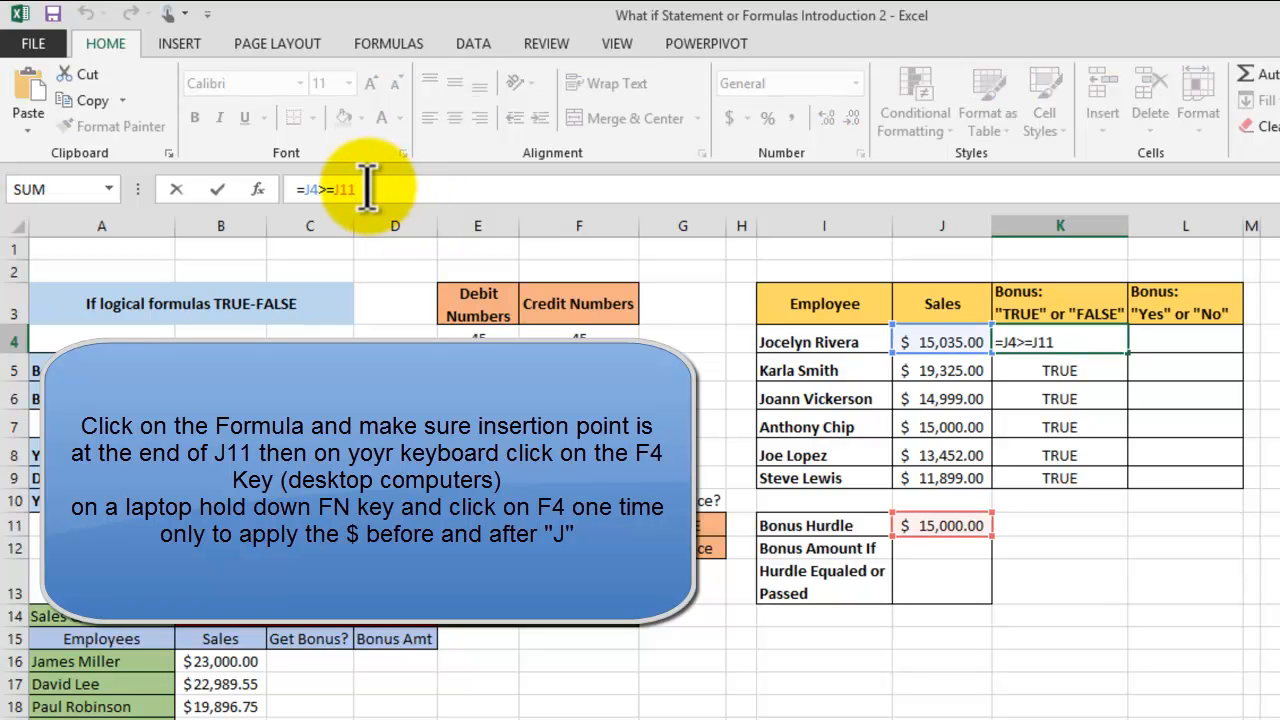
pyautogui.press('F4')
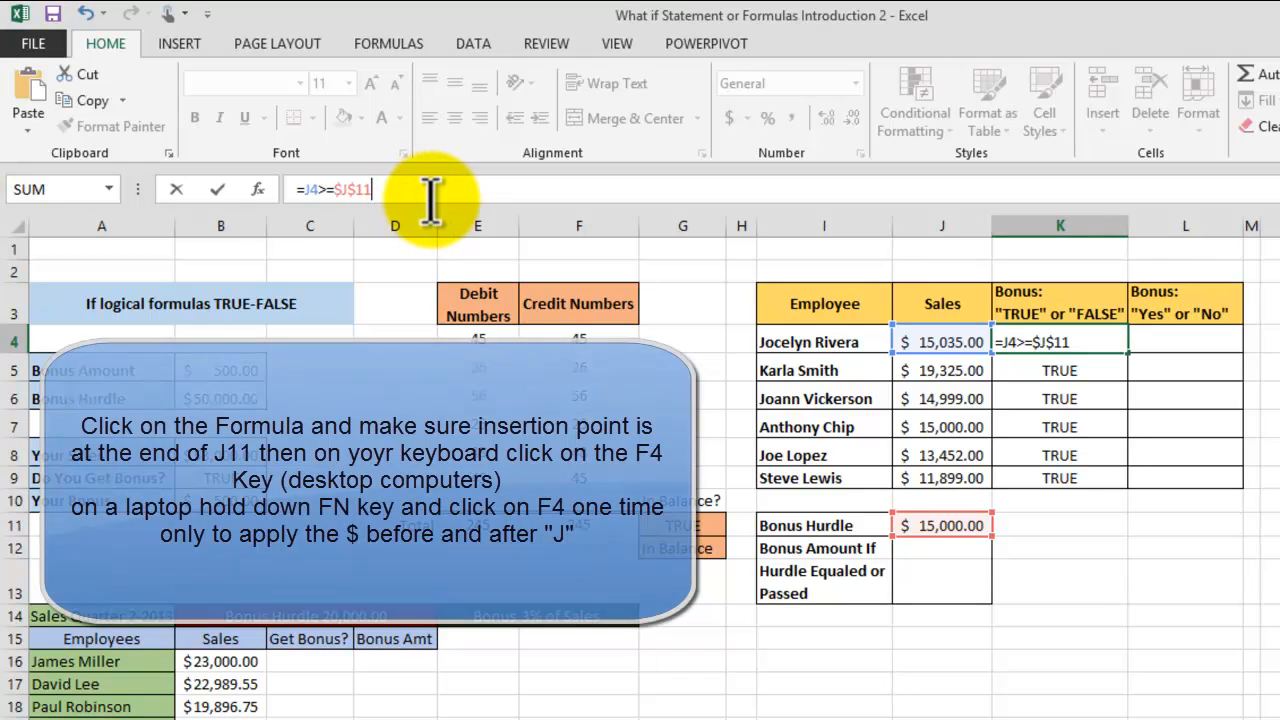
pyautogui.press('Return')
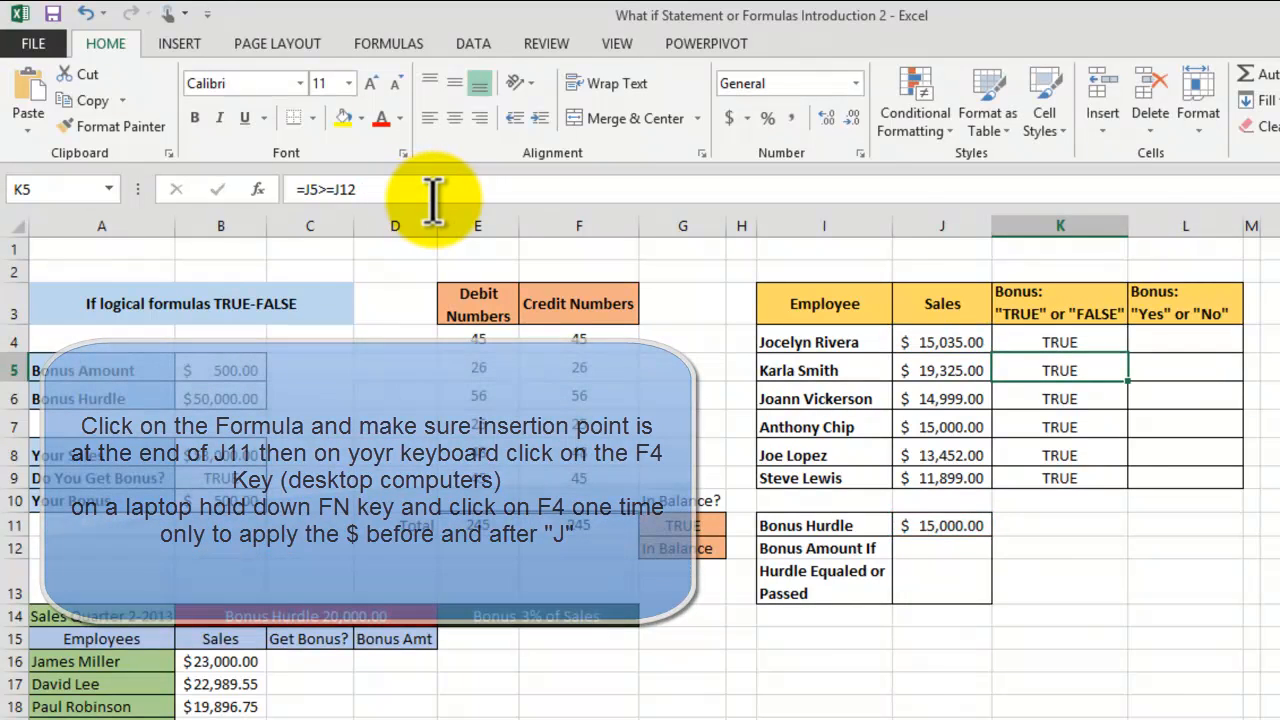
pyautogui.click(1062, 339)
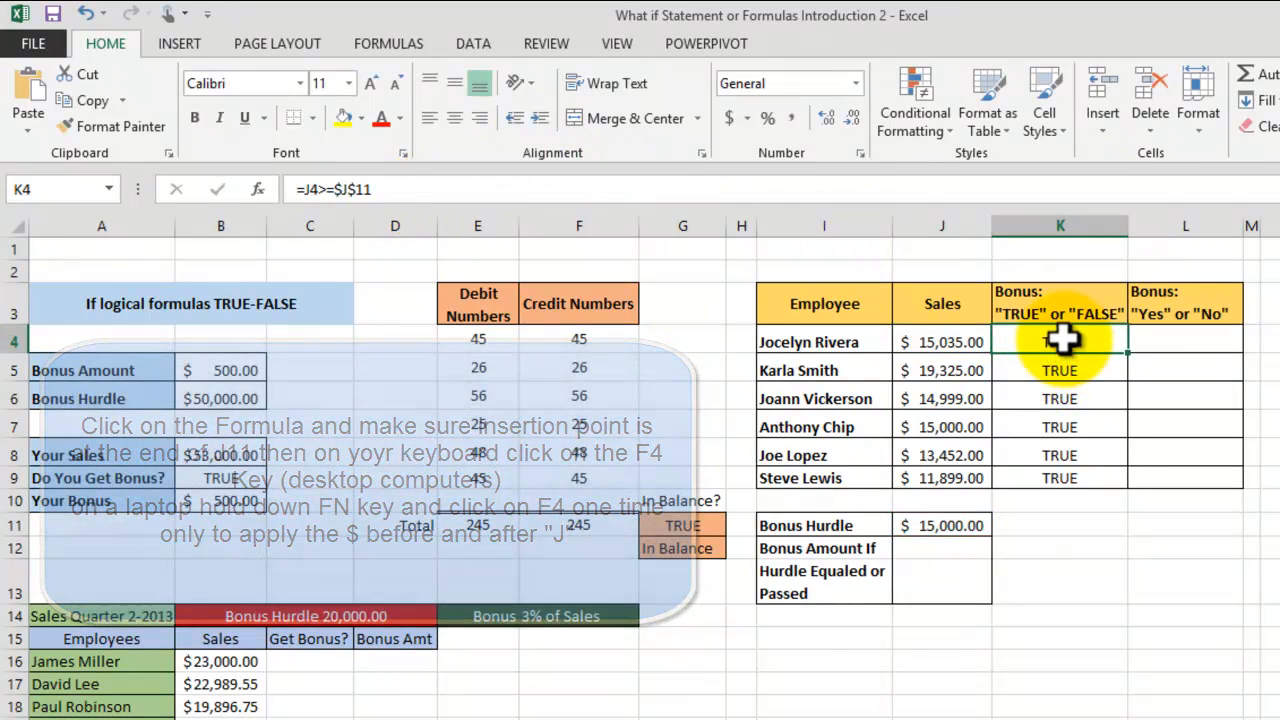
pyautogui.moveTo(1130, 358); pyautogui.dragTo(1118, 482)
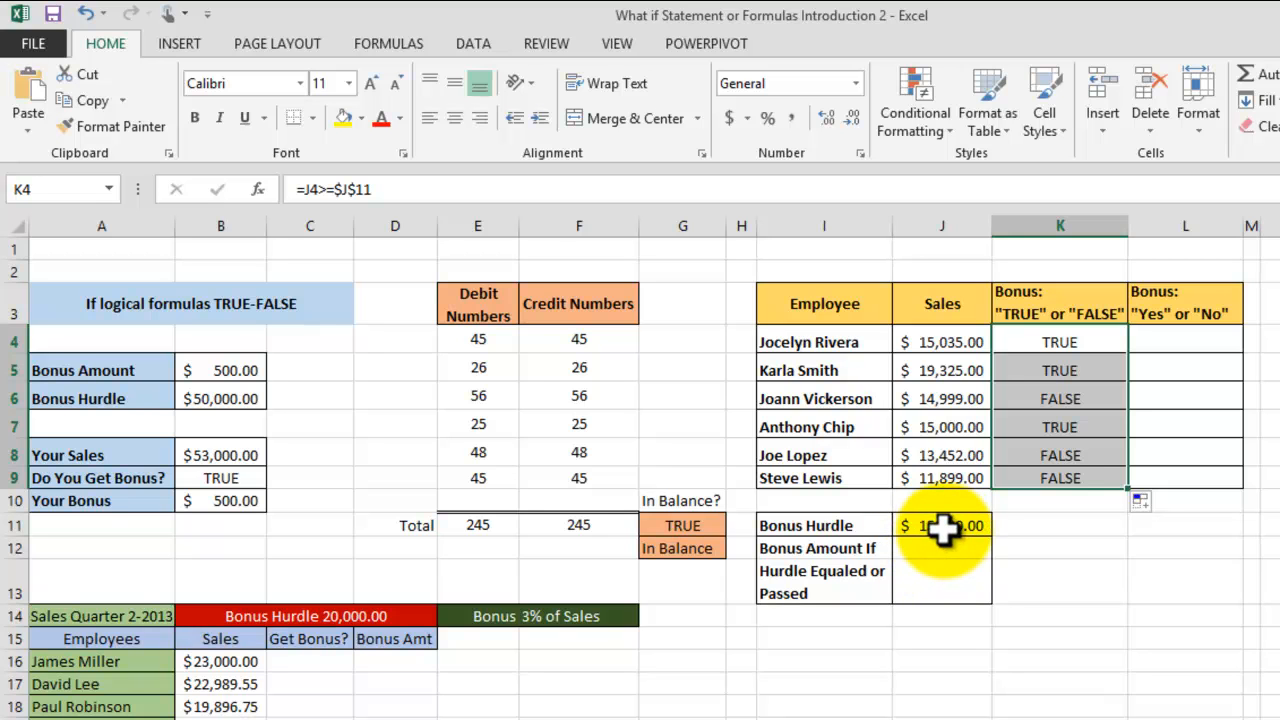
# Check the copied TRUE/FALSE bonus formulas in K6 through K9 for the fixed hurdle reference.
pyautogui.click(1075, 401)
pyautogui.click(1063, 428)
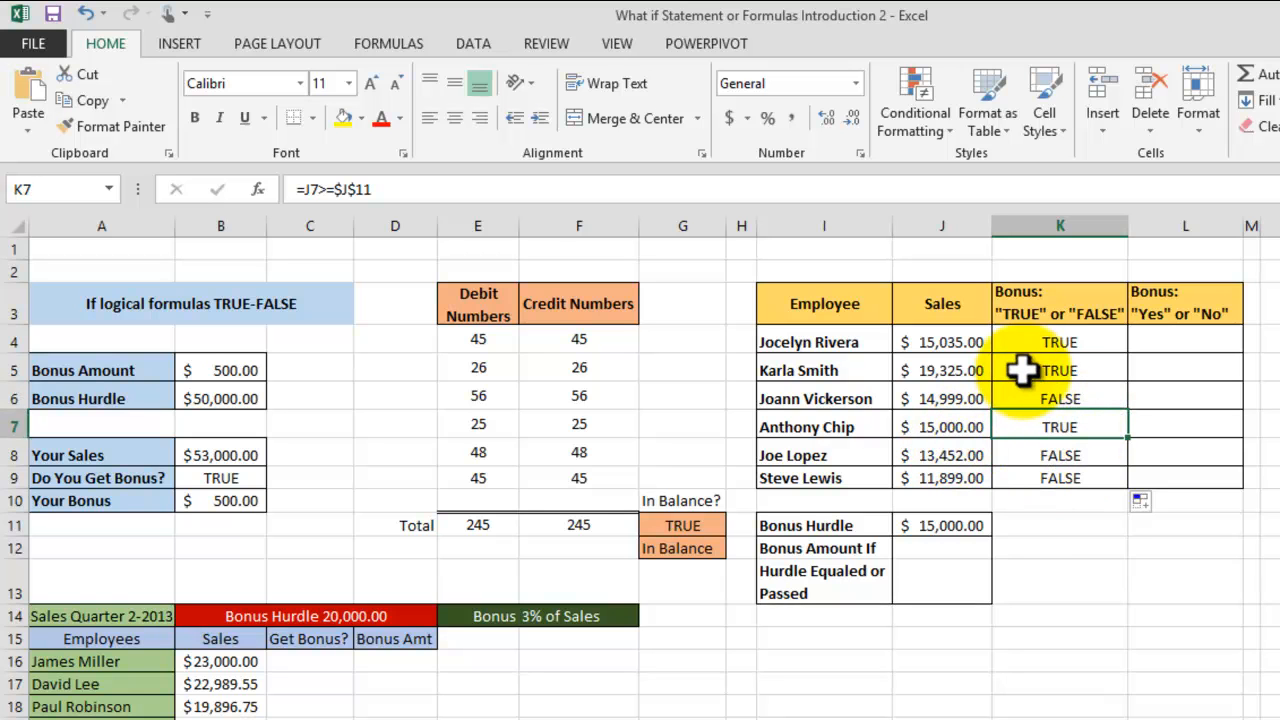
pyautogui.click(1063, 456)
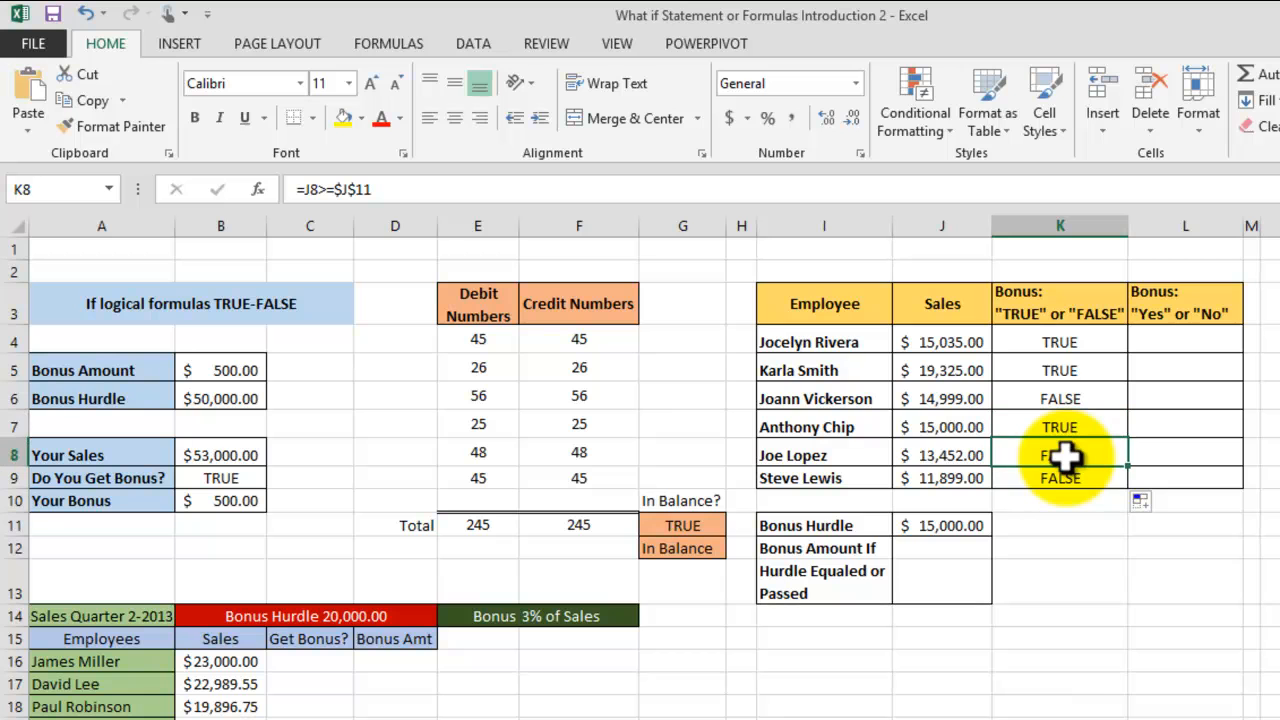
pyautogui.click(1085, 478)
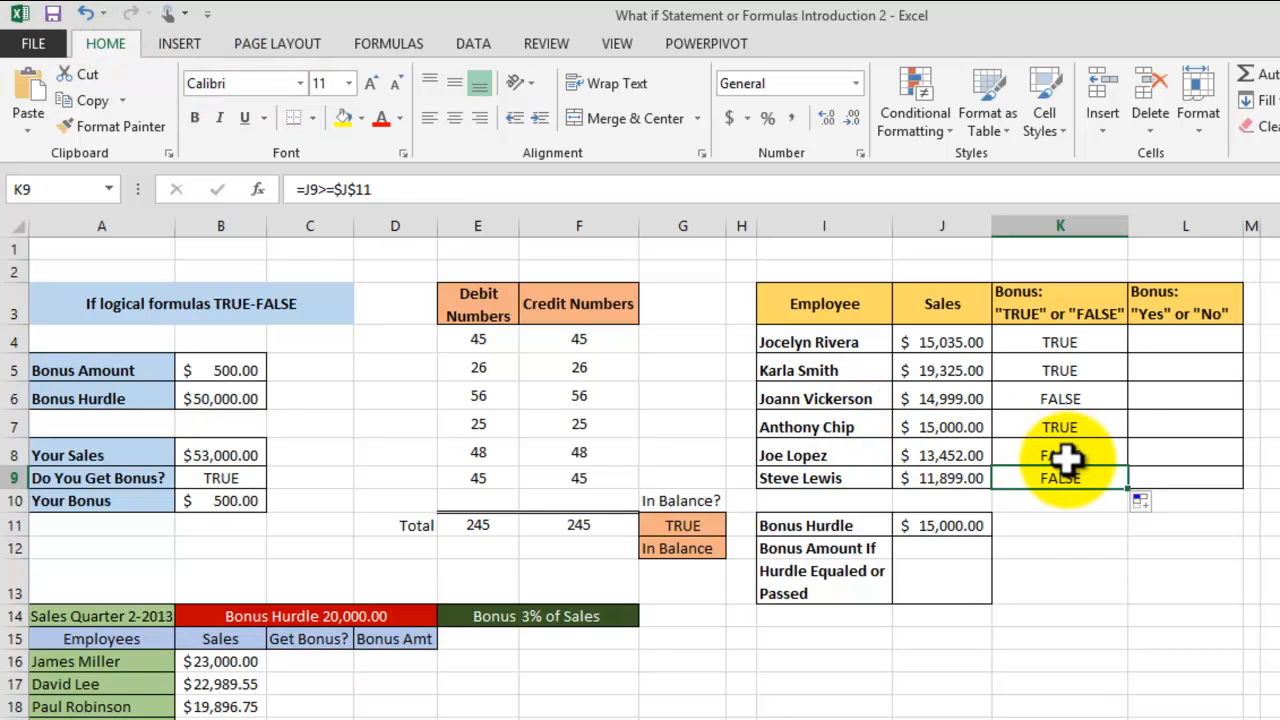
# Enter =IF(J4>=J11,"Yes","No") in L4 to report in words whether the first employee gets the bonus.
pyautogui.click(1183, 347)
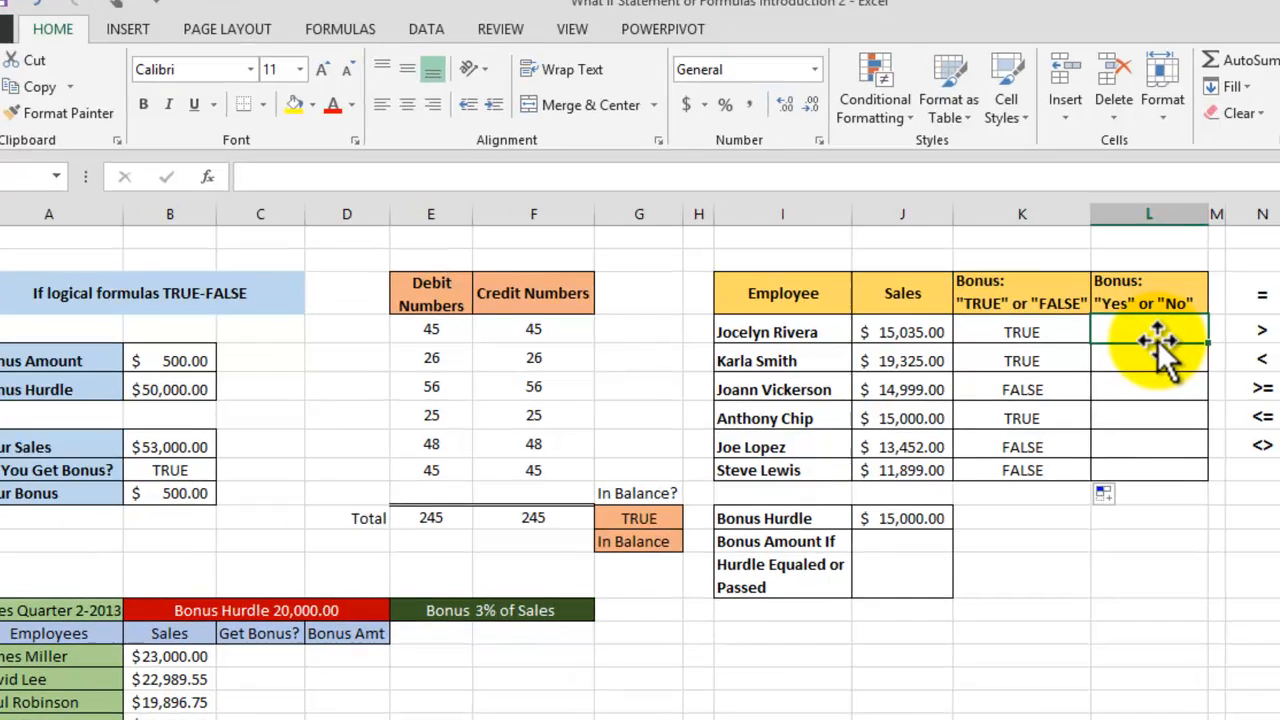
pyautogui.write('=')
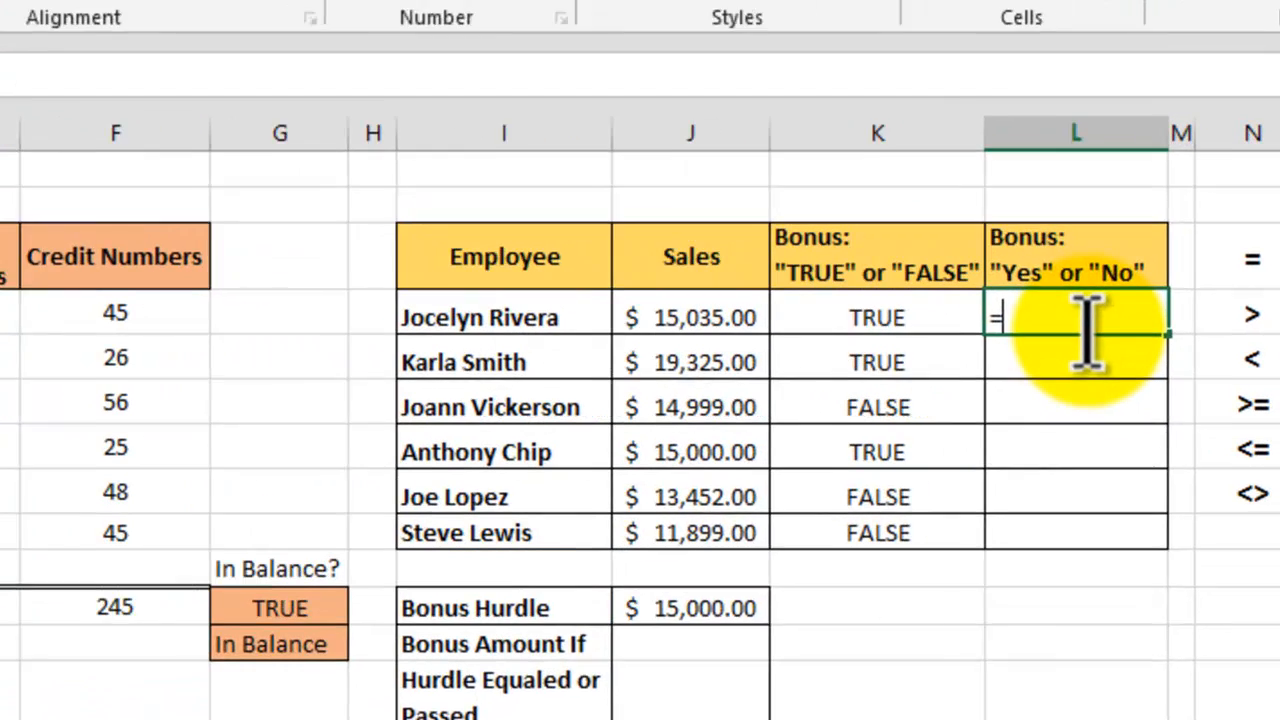
pyautogui.write('if(')
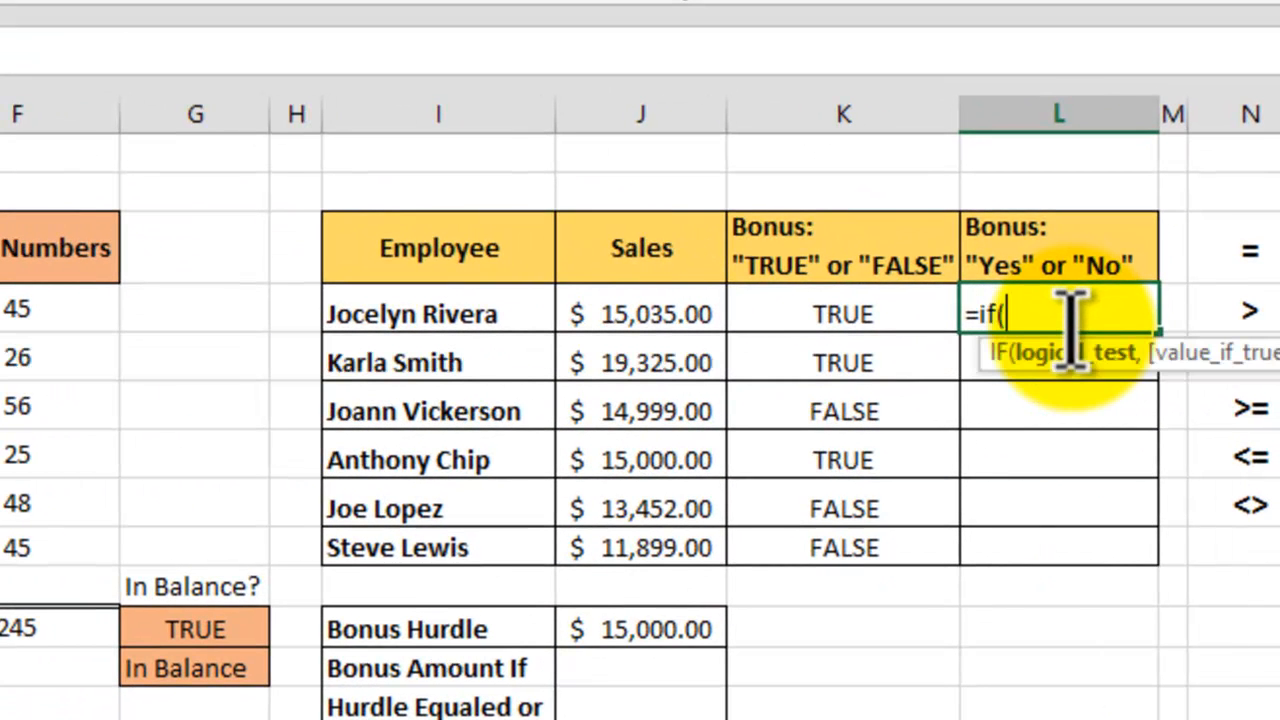
pyautogui.click(648, 316)
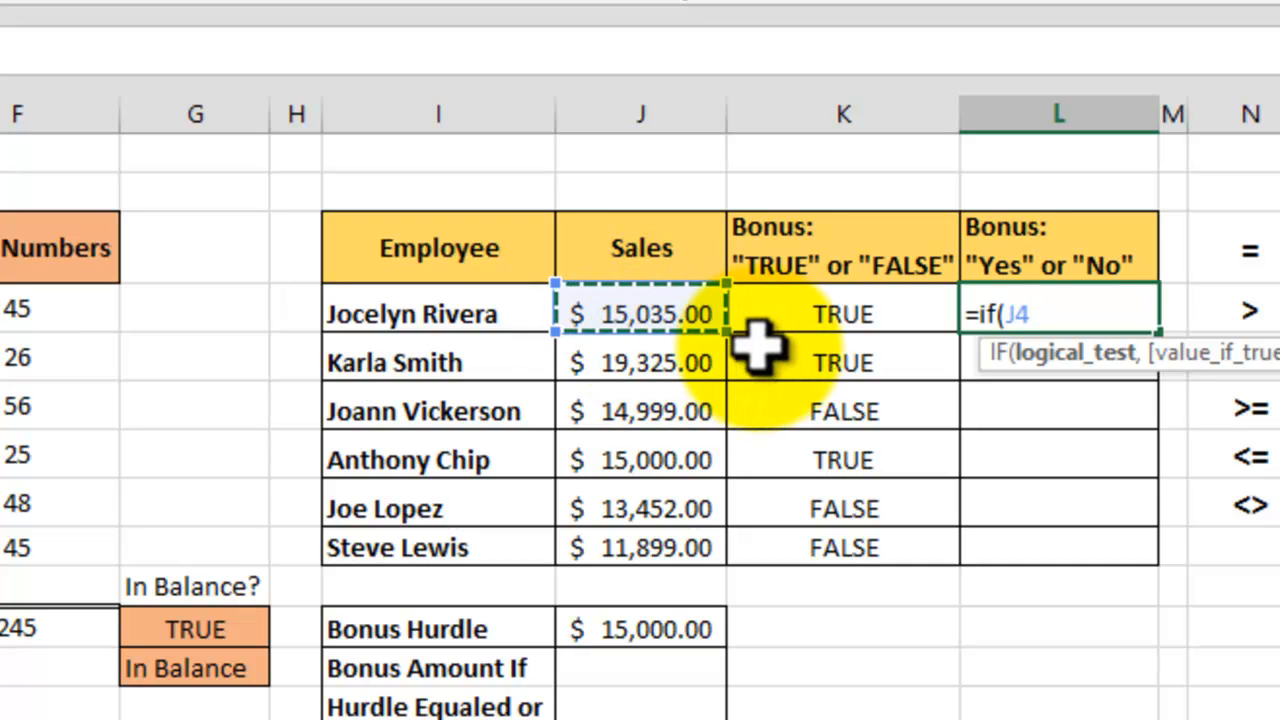
pyautogui.write('>=')
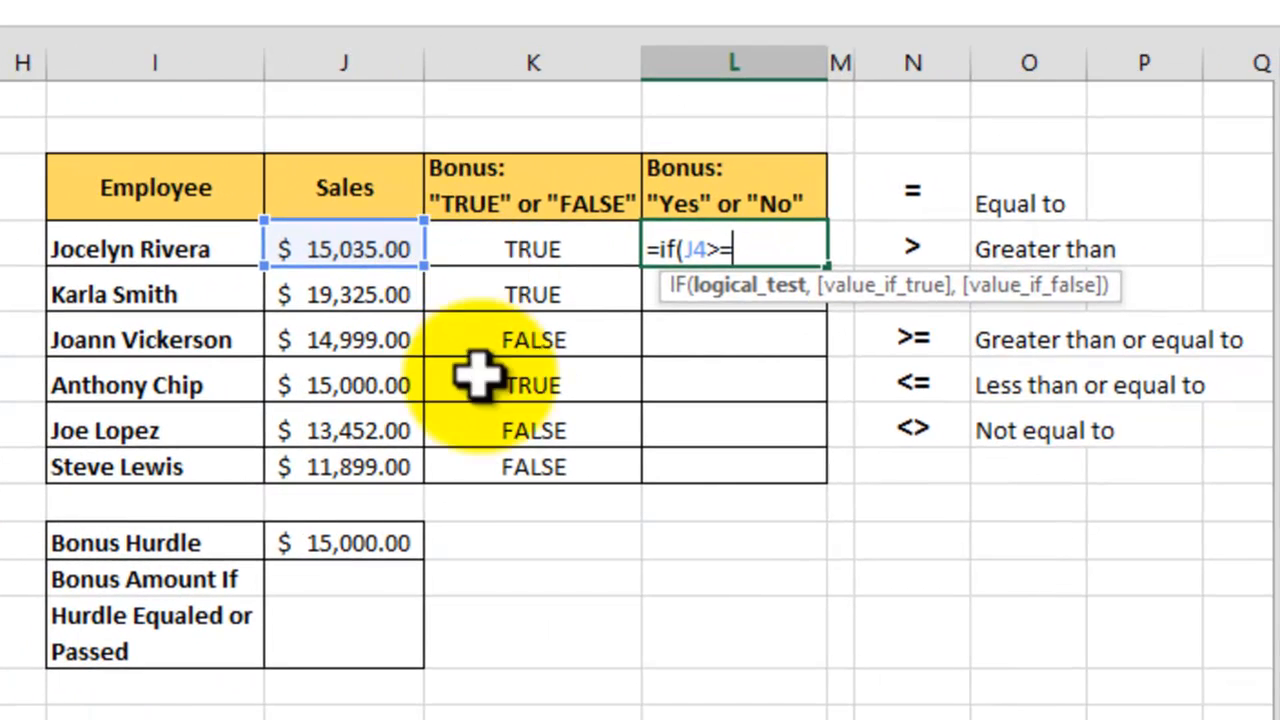
pyautogui.click(350, 548)
pyautogui.write(',')
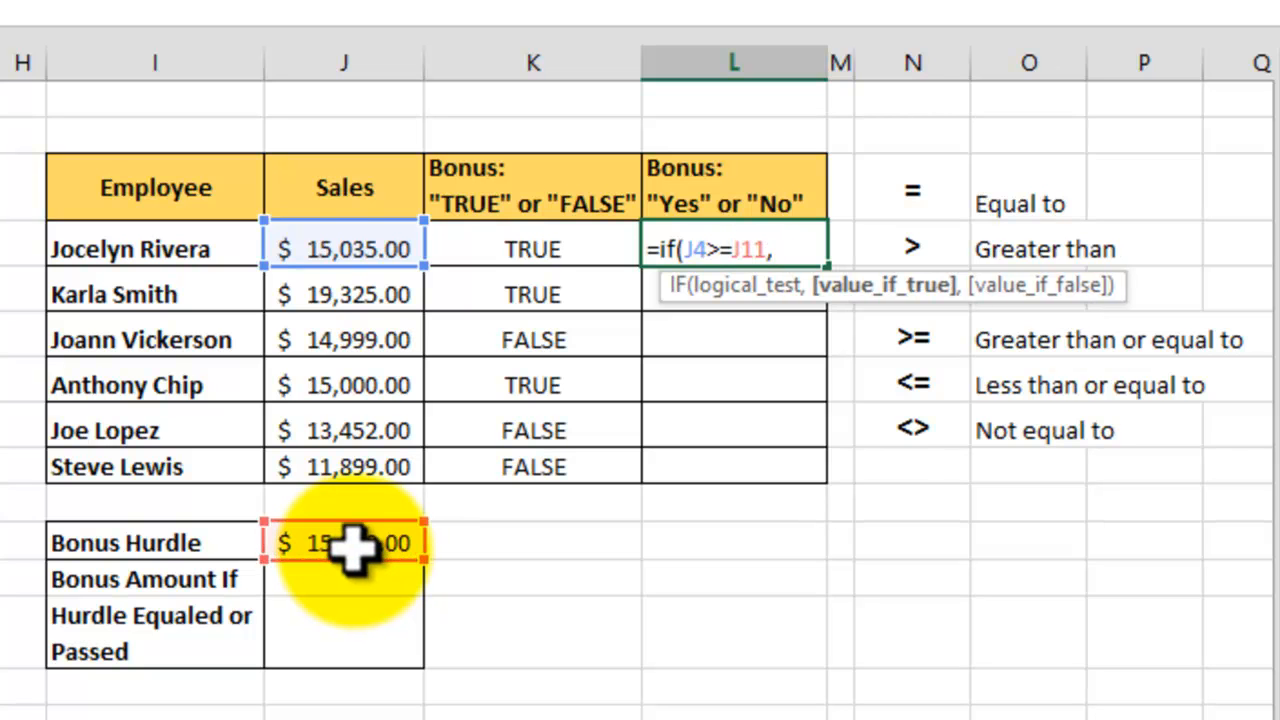
pyautogui.write('"Yes"')
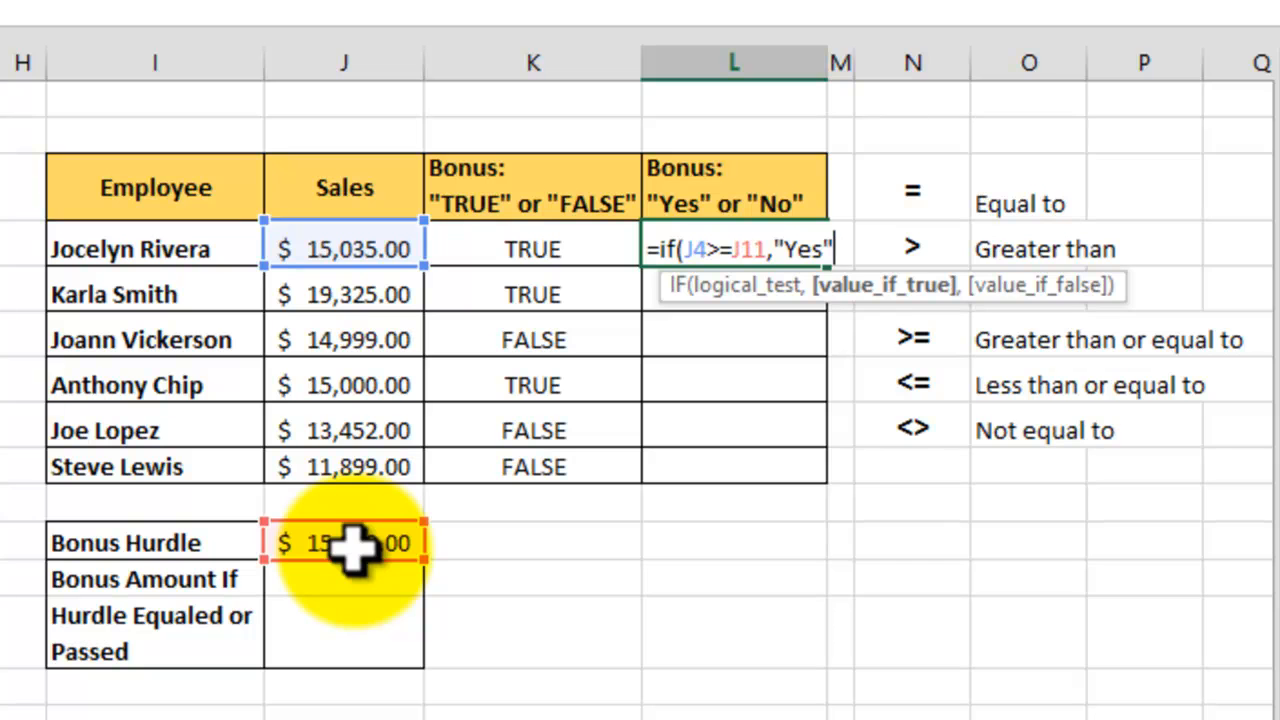
pyautogui.write(',"')
pyautogui.write('N')
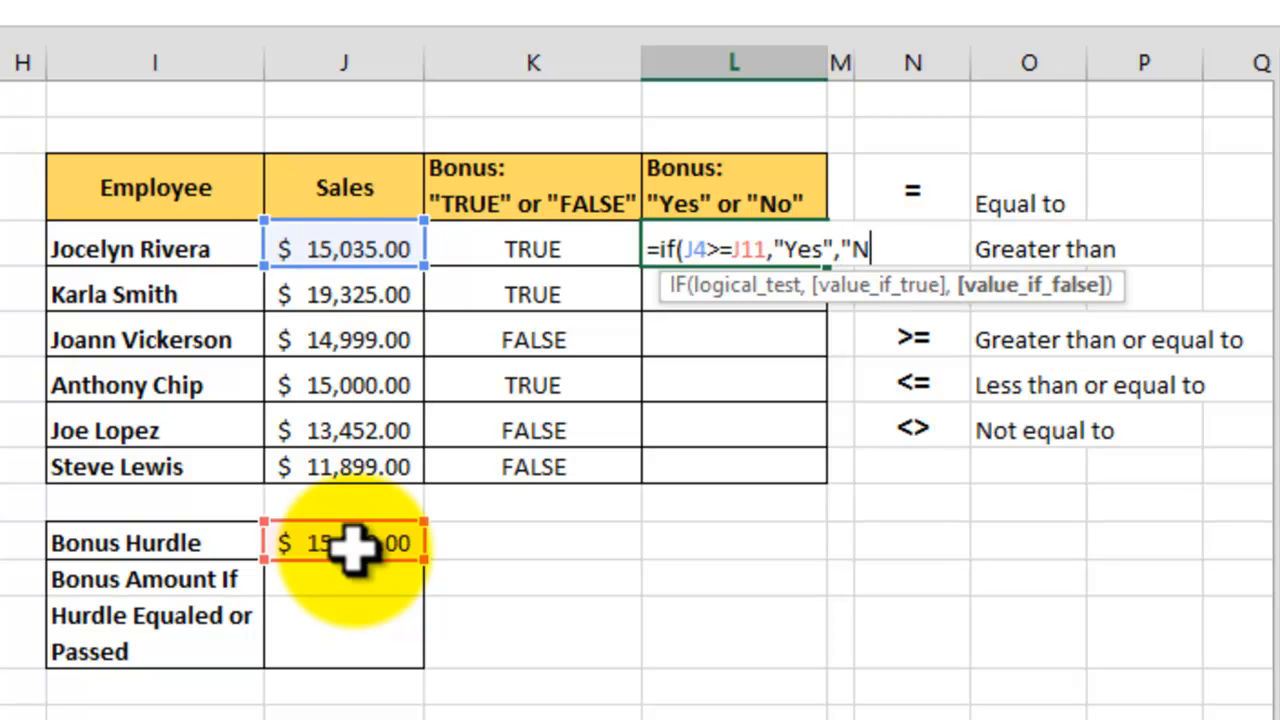
pyautogui.write('o")')
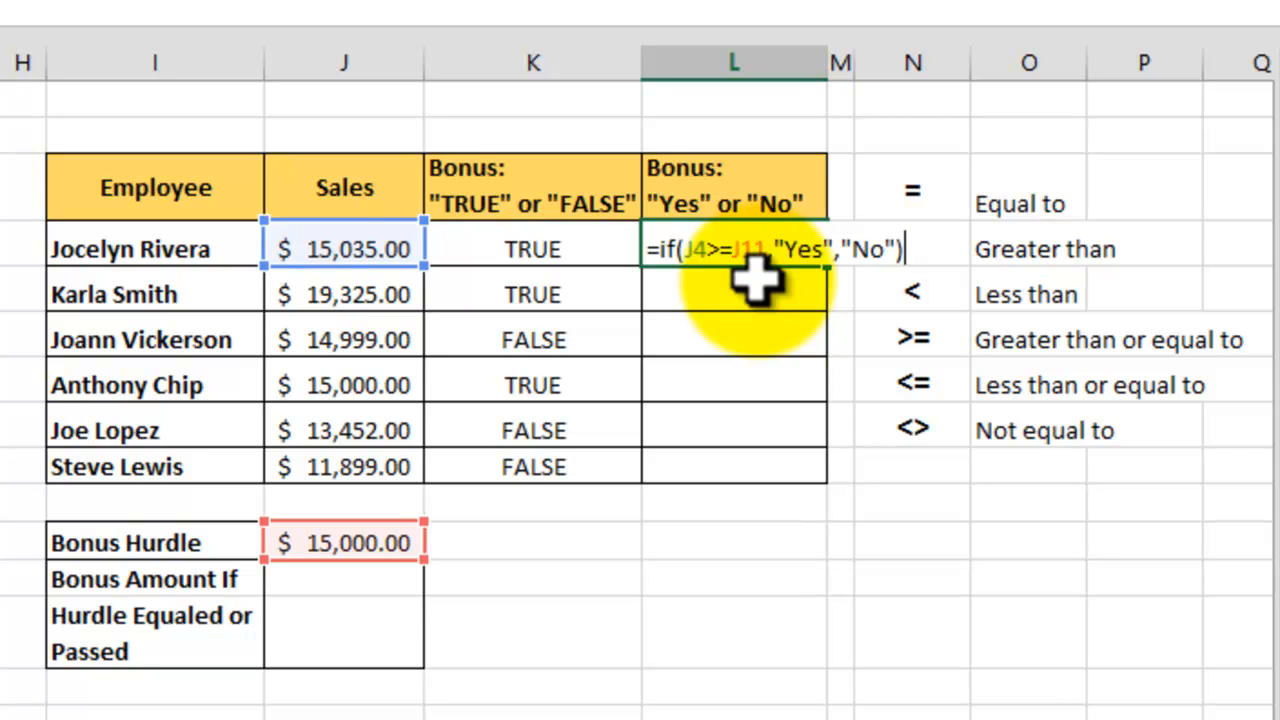
pyautogui.press('Return')
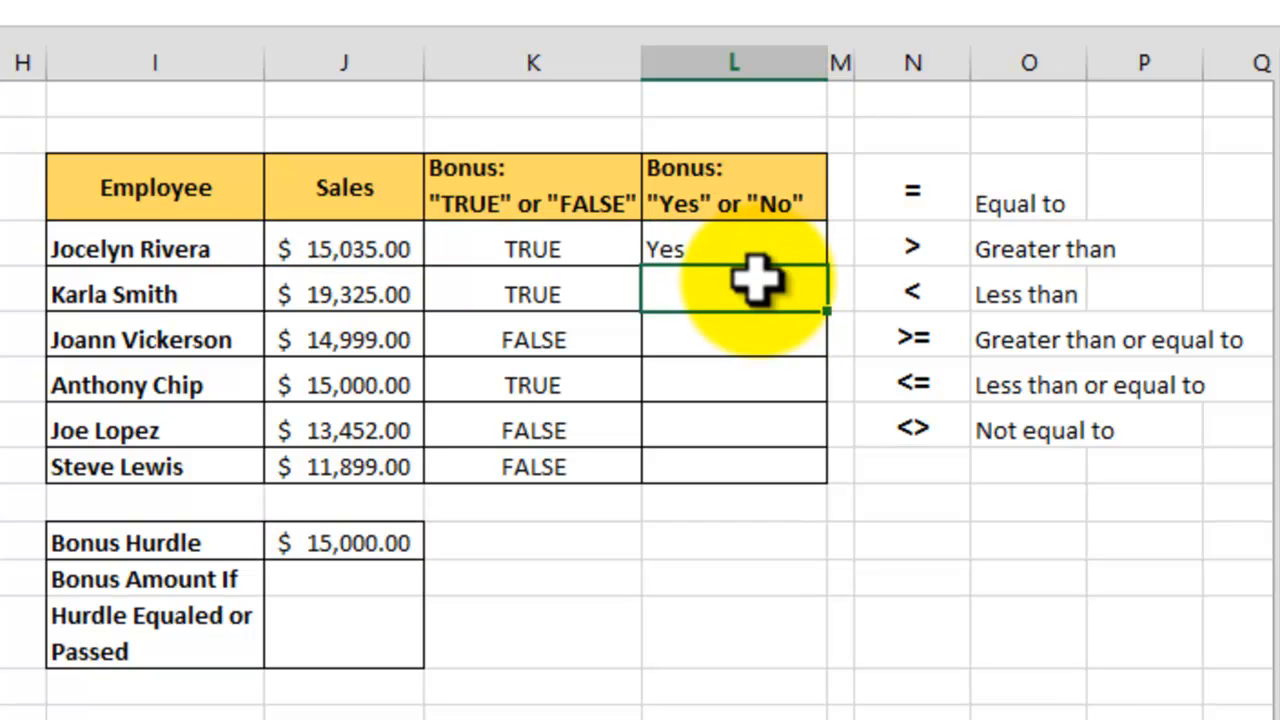
# Copy the L4 formula down through L9 and inspect the hurdle references in L6 and L5.
pyautogui.click(514, 254)
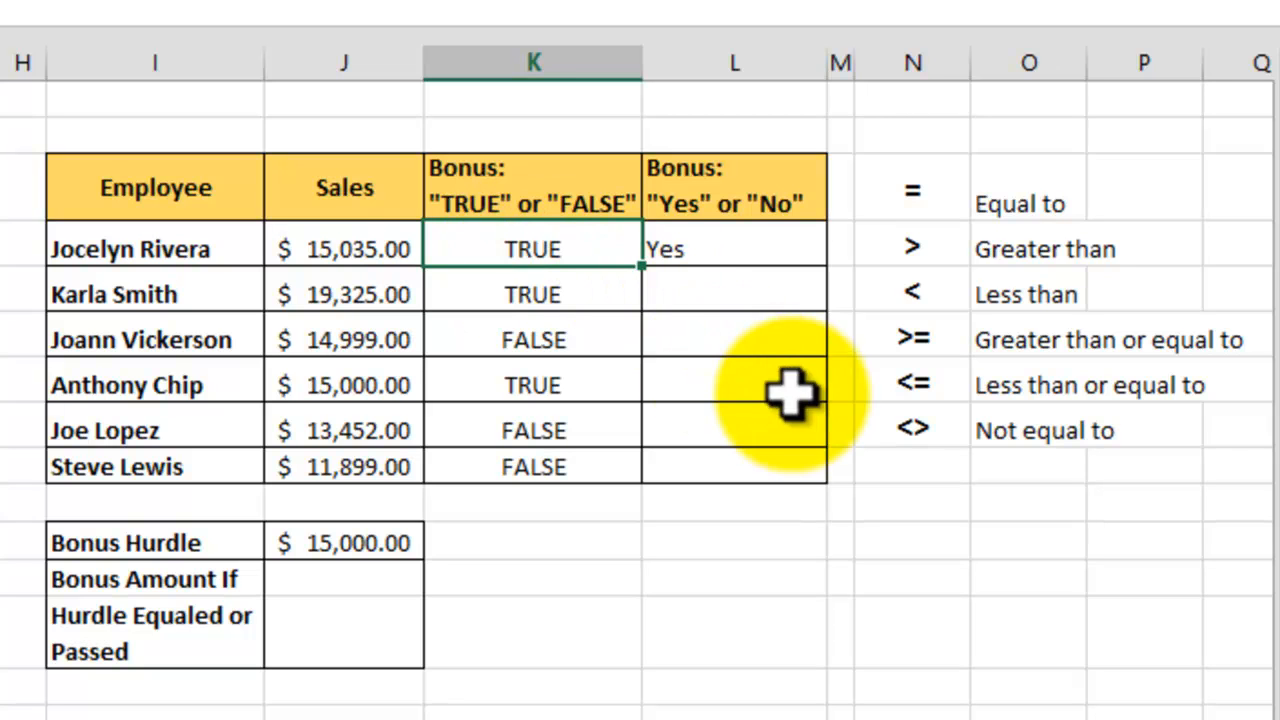
pyautogui.click(750, 251)
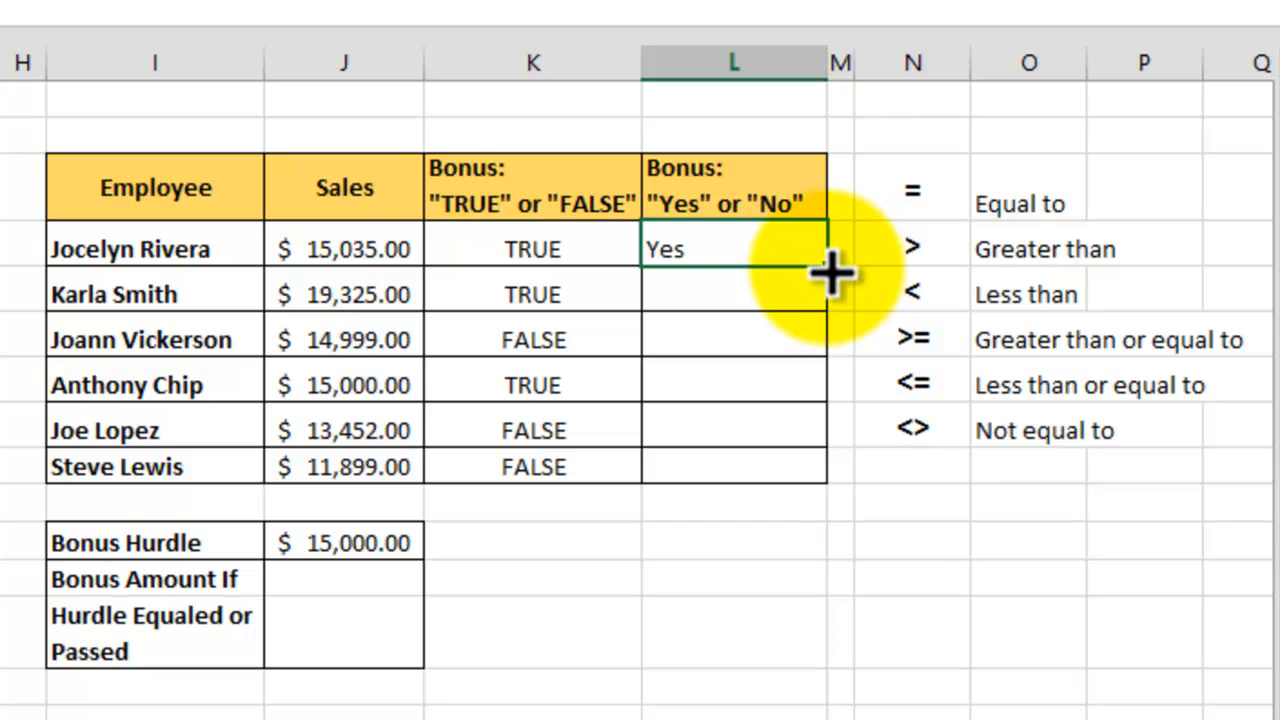
pyautogui.moveTo(828, 266); pyautogui.dragTo(835, 505)
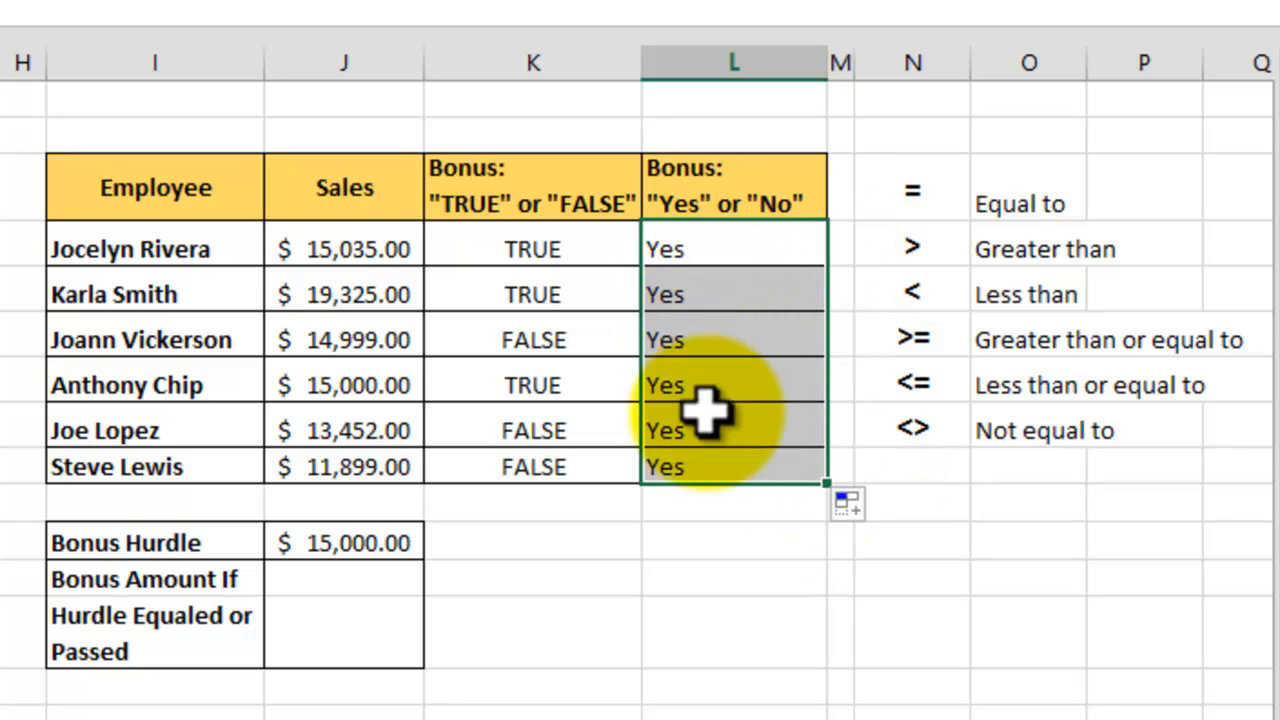
pyautogui.click(686, 251)
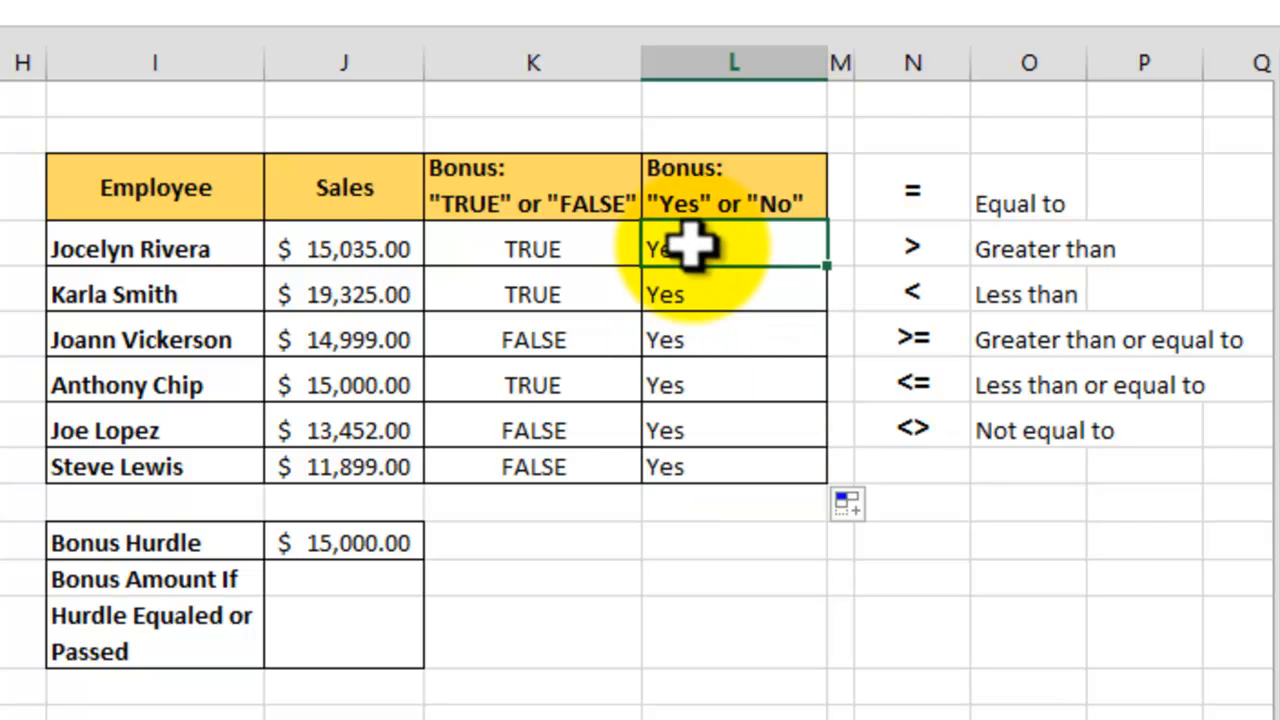
pyautogui.doubleClick(700, 339)
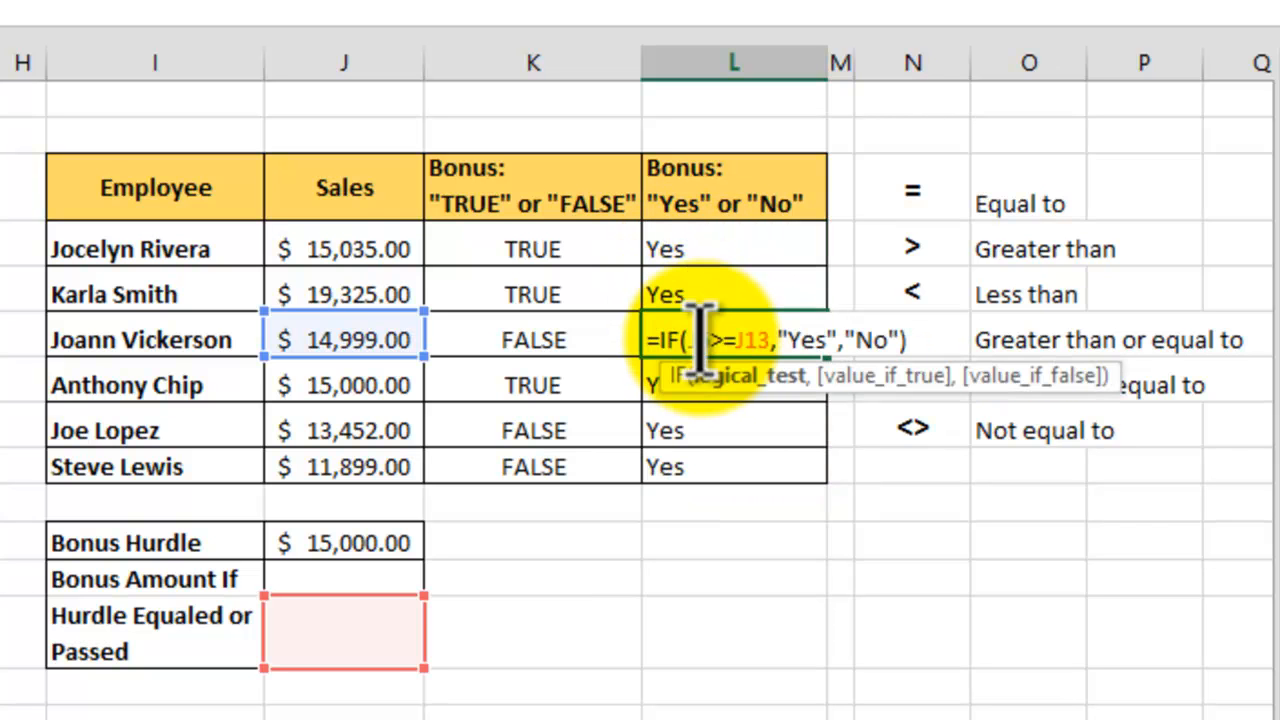
pyautogui.click(708, 272)
pyautogui.doubleClick(705, 288)
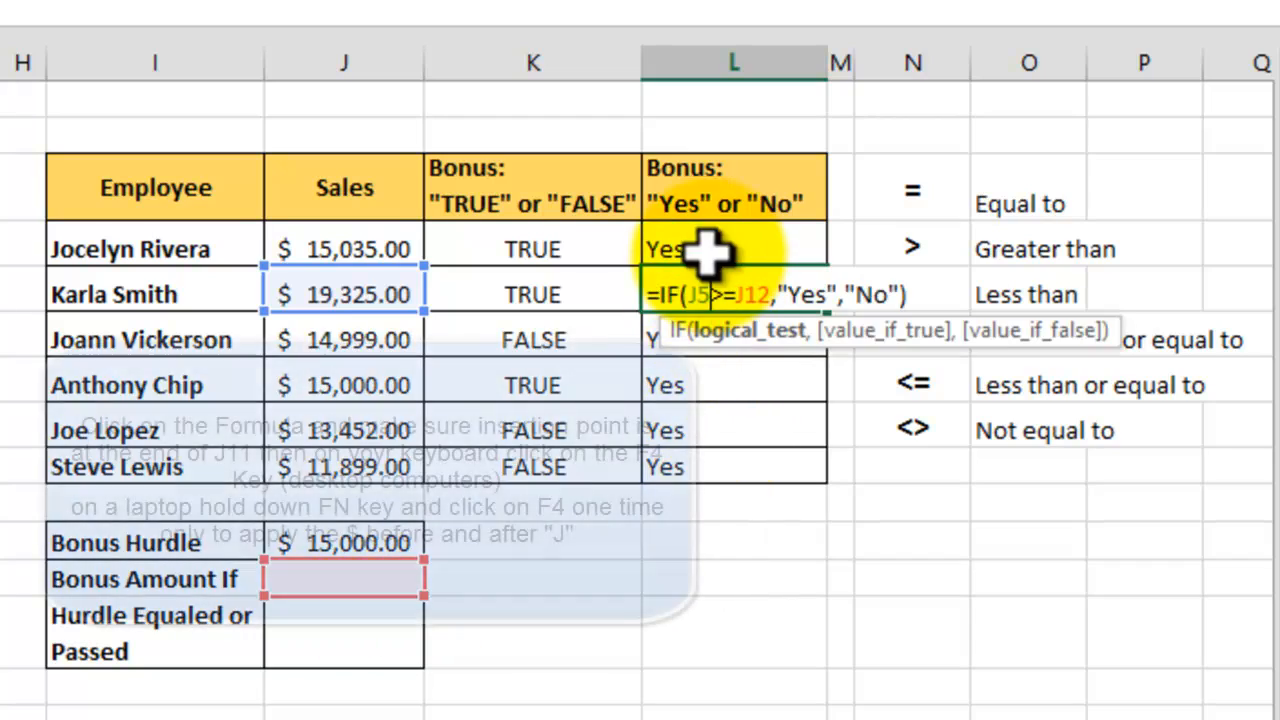
# Make the bonus hurdle reference in L4 absolute, giving =IF(J4>=$J$11,"Yes","No").
pyautogui.click(771, 251)
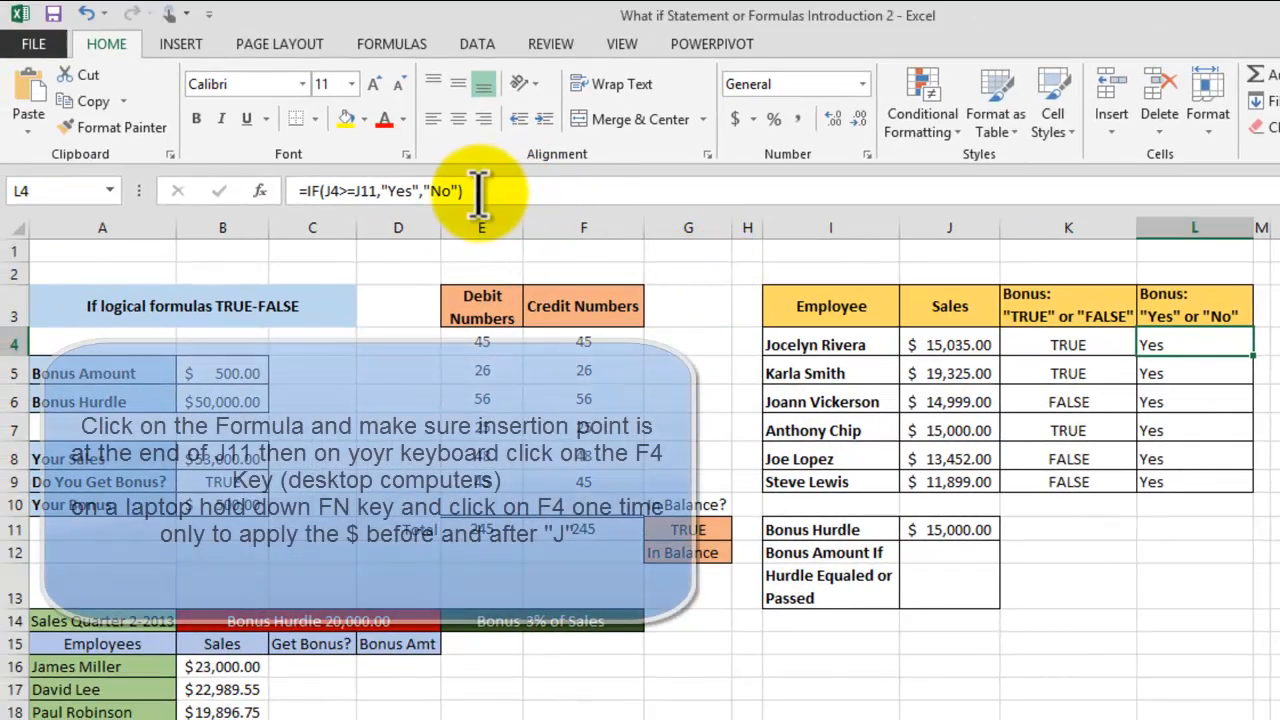
pyautogui.click(370, 190)
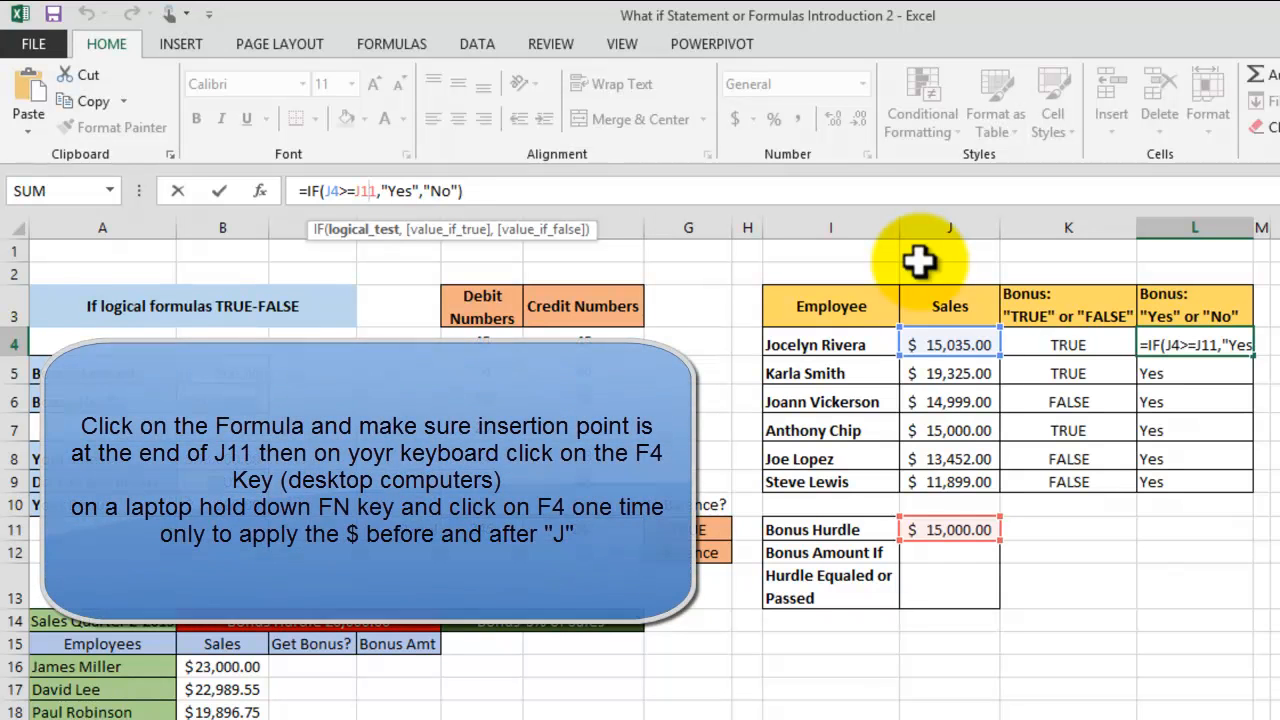
pyautogui.press('F4')
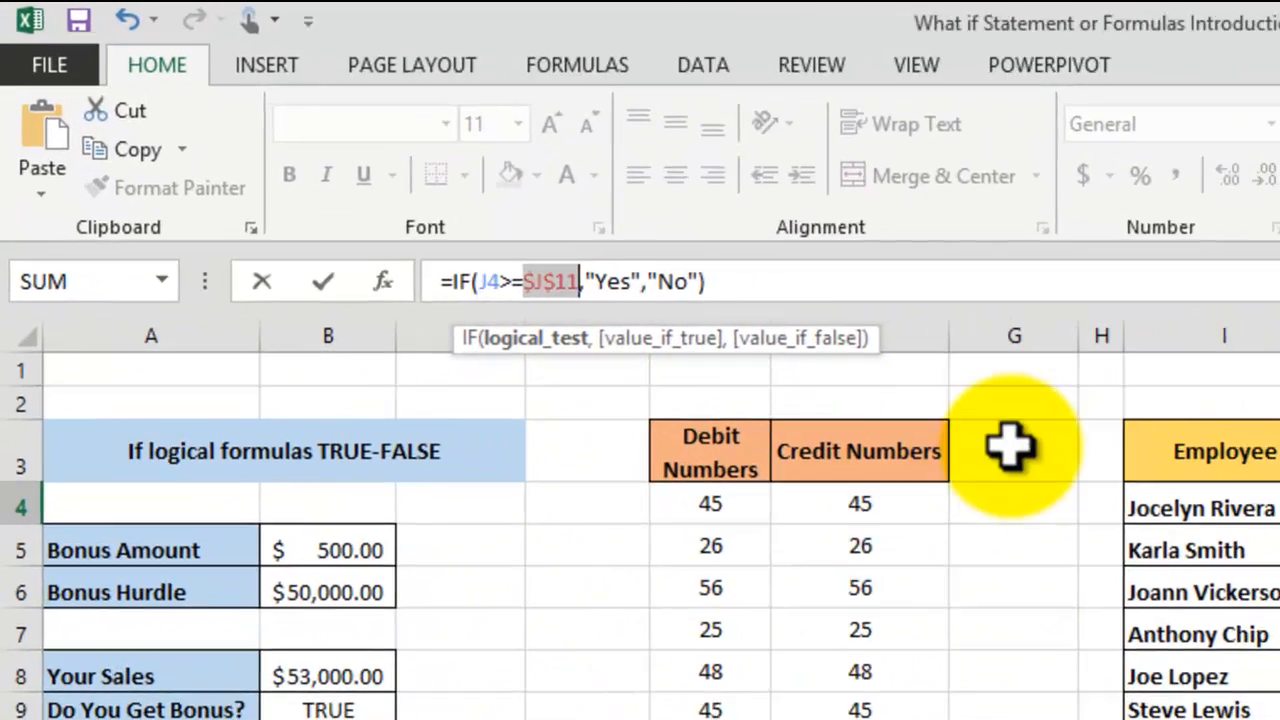
pyautogui.press('Return')
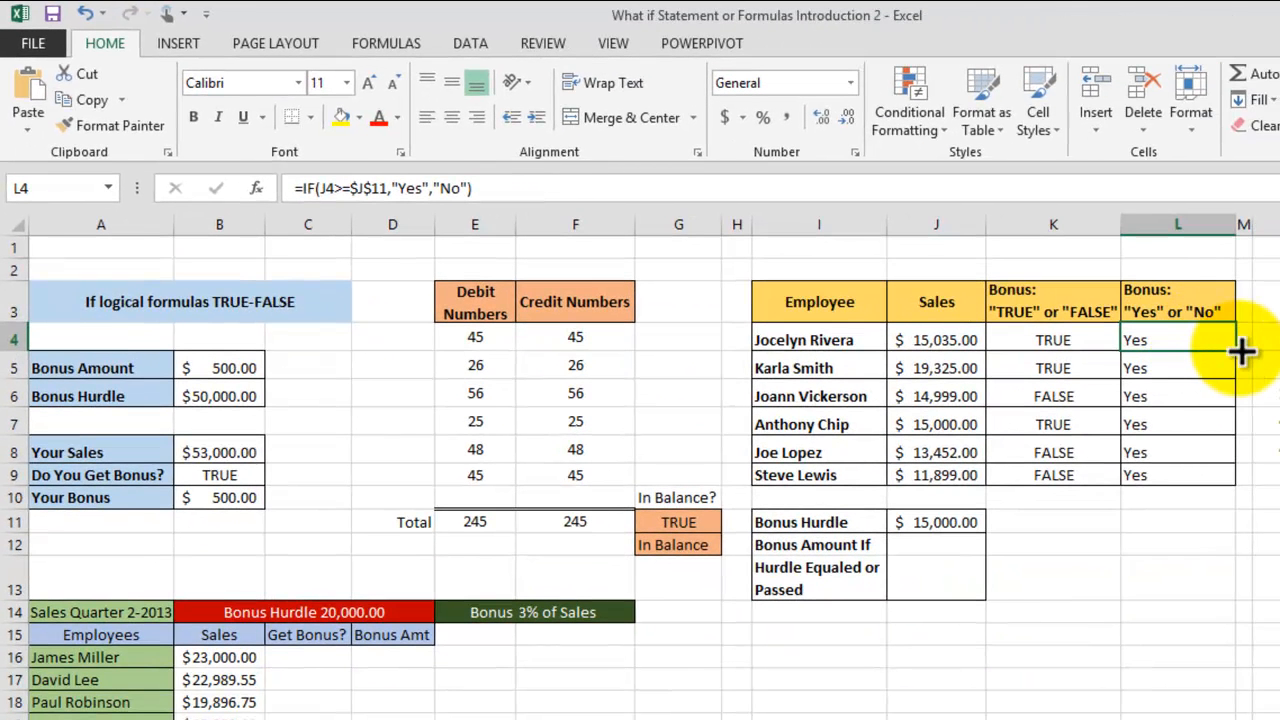
# Copy the corrected L4 formula down through L9 and center the Yes/No entries in their cells.
pyautogui.moveTo(1240, 351); pyautogui.dragTo(1245, 485)
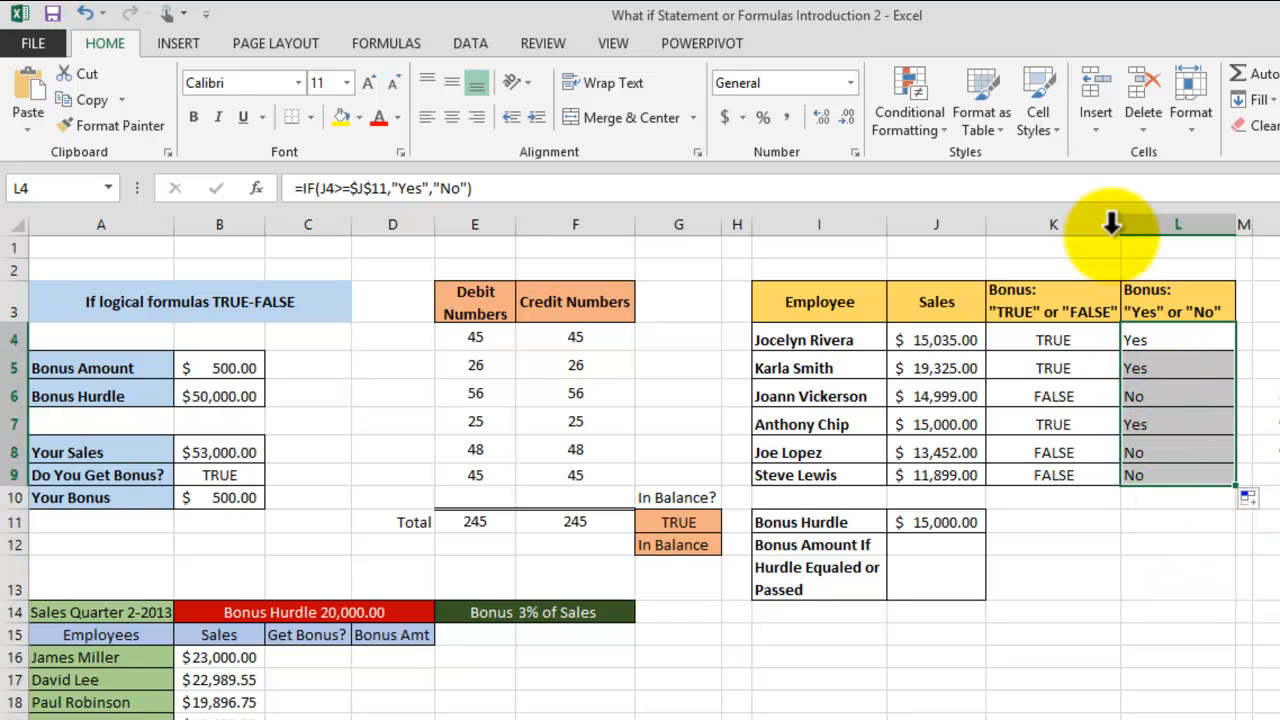
pyautogui.click(462, 120)
pyautogui.click(1140, 575)
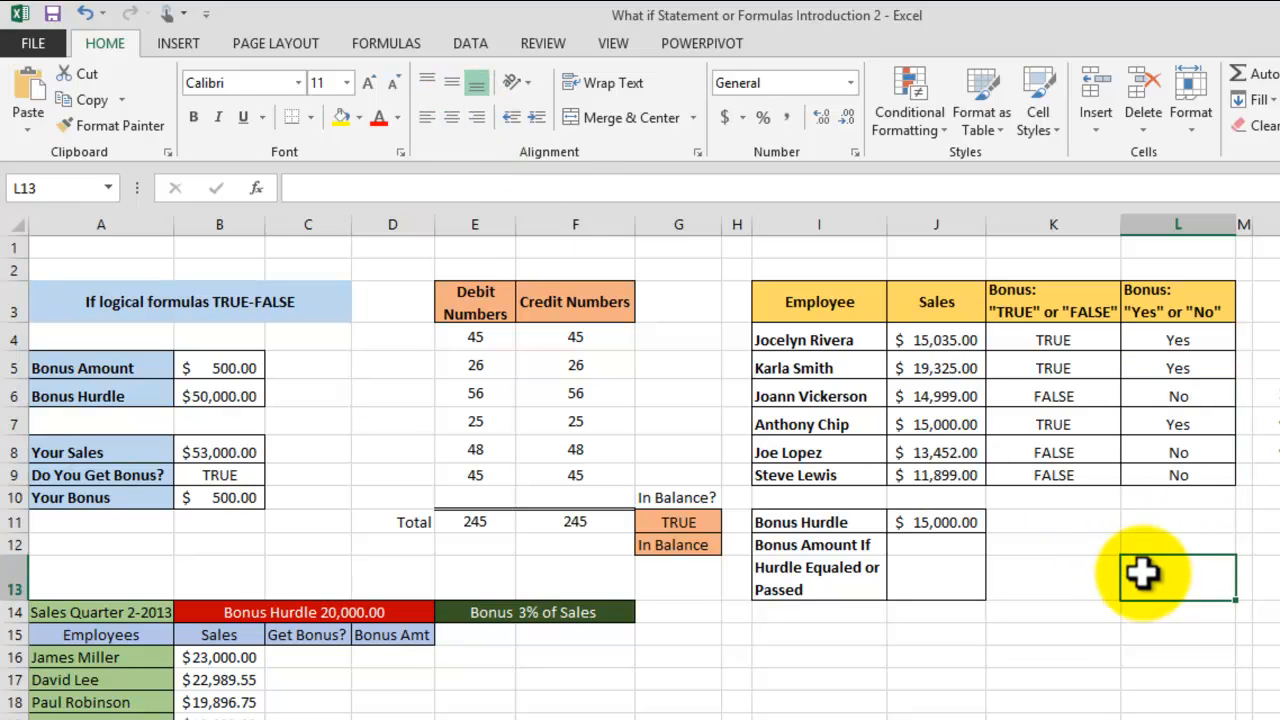
pyautogui.click(1022, 698)
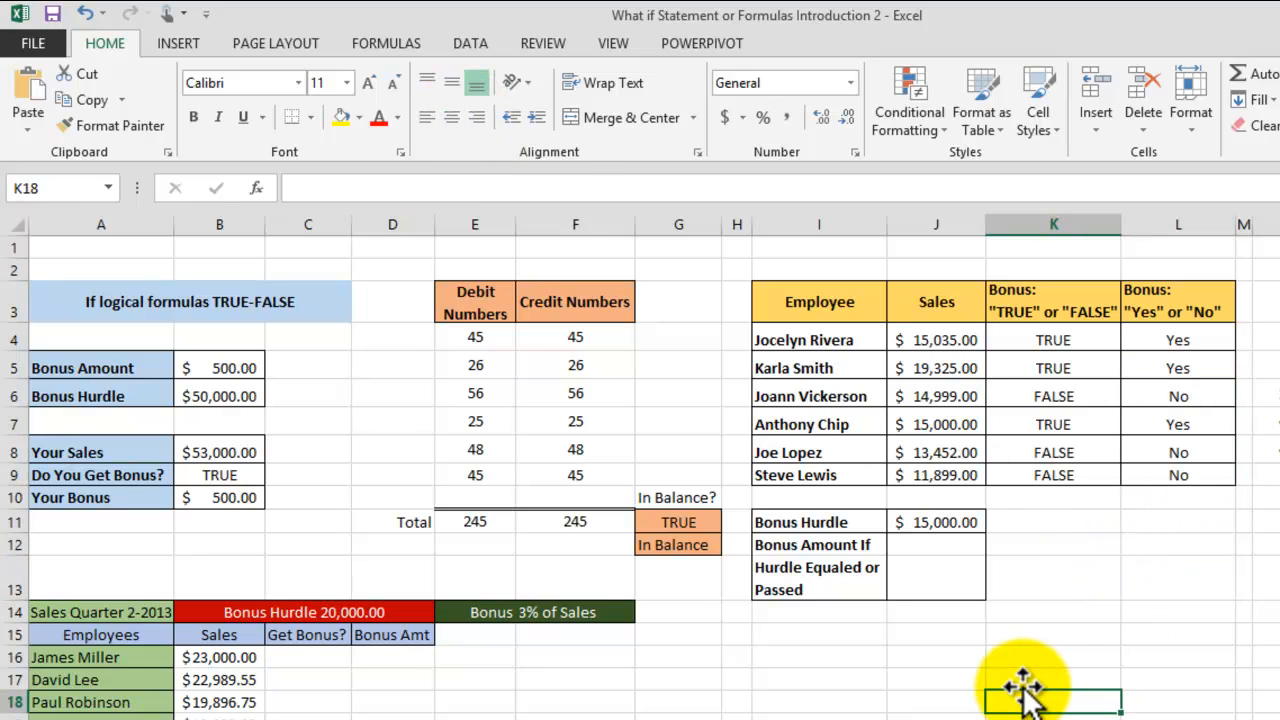
# Enter 750.00 in J13 as the bonus amount if the hurdle is equaled or passed.
pyautogui.click(933, 582)
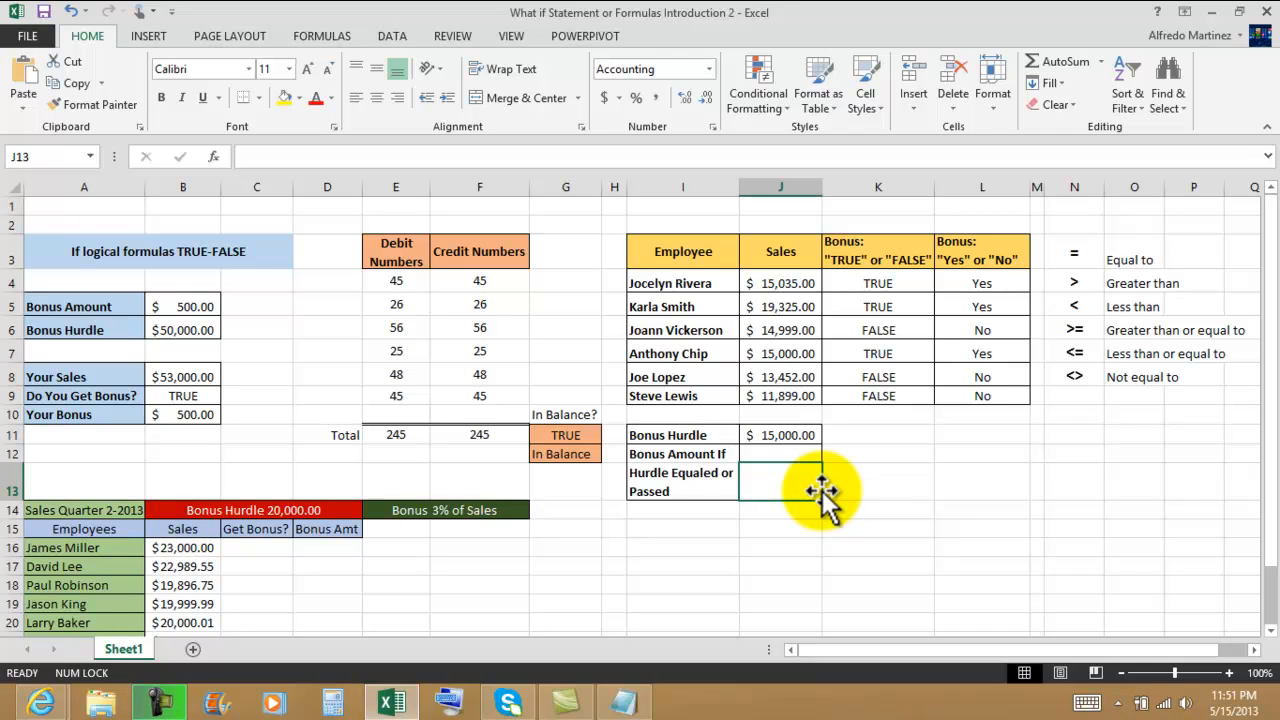
pyautogui.write('750.00')
pyautogui.press('Return')
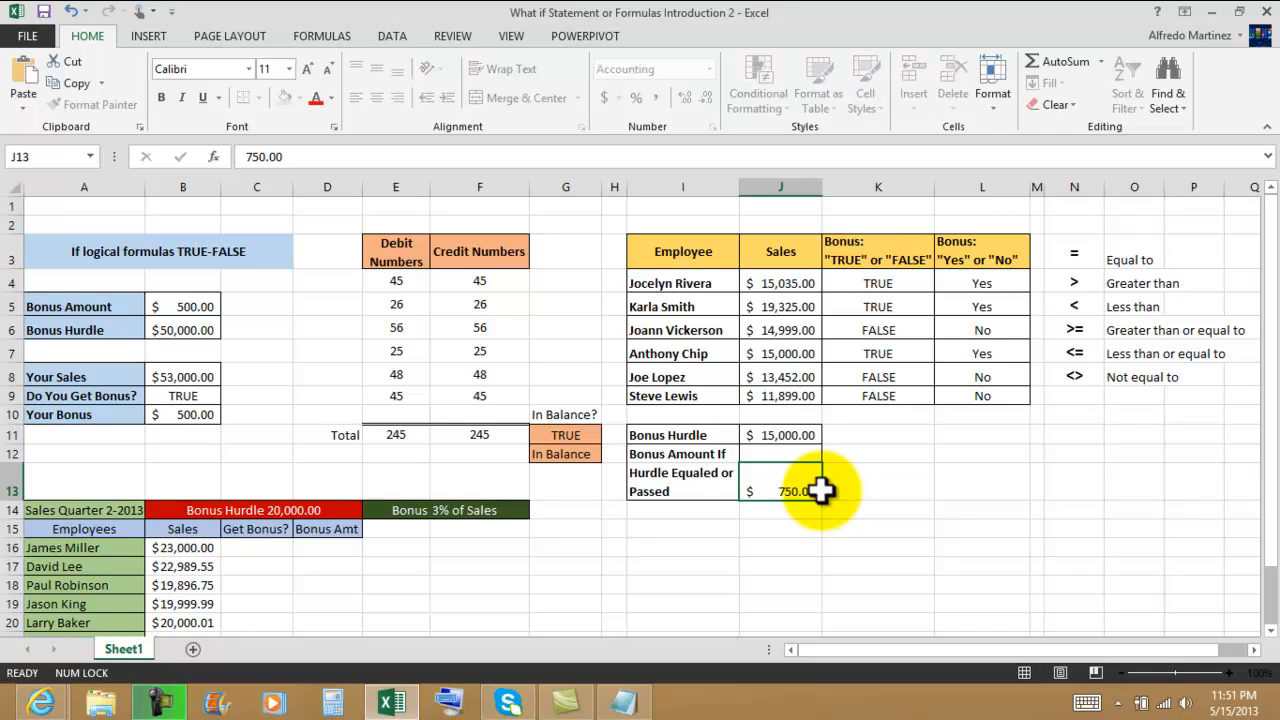
pyautogui.press('Down')
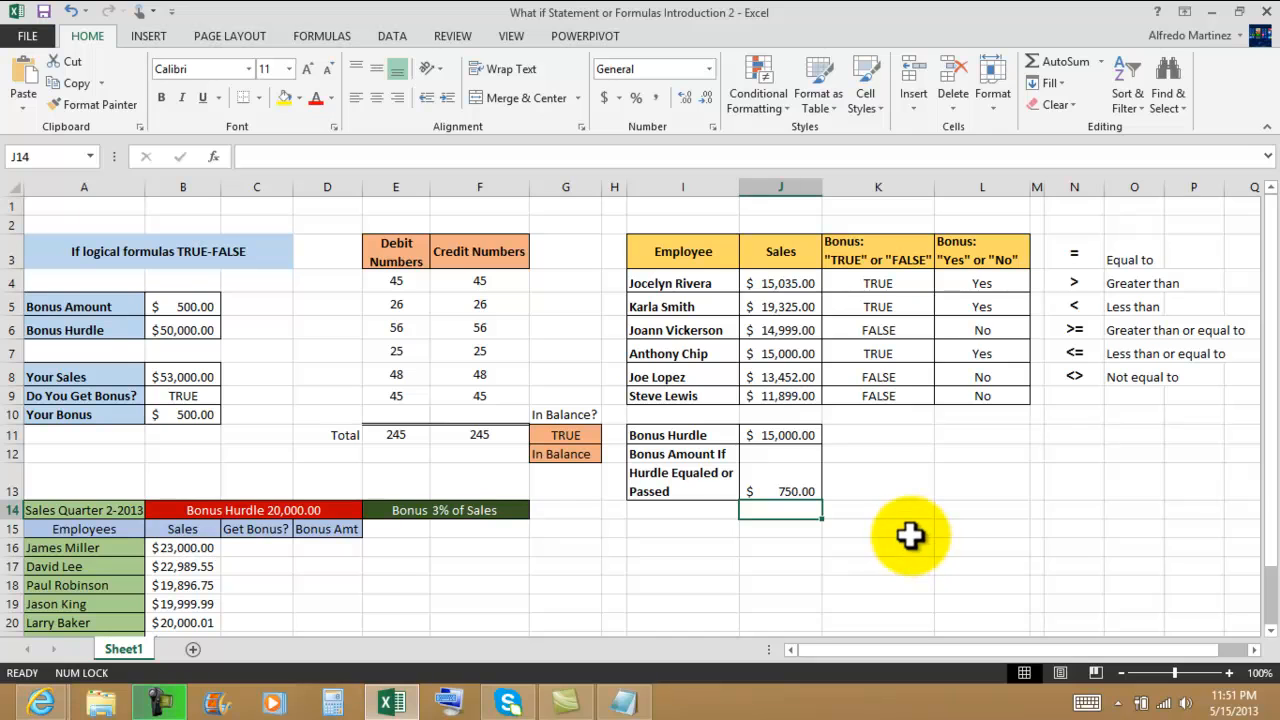
pyautogui.click(801, 490)
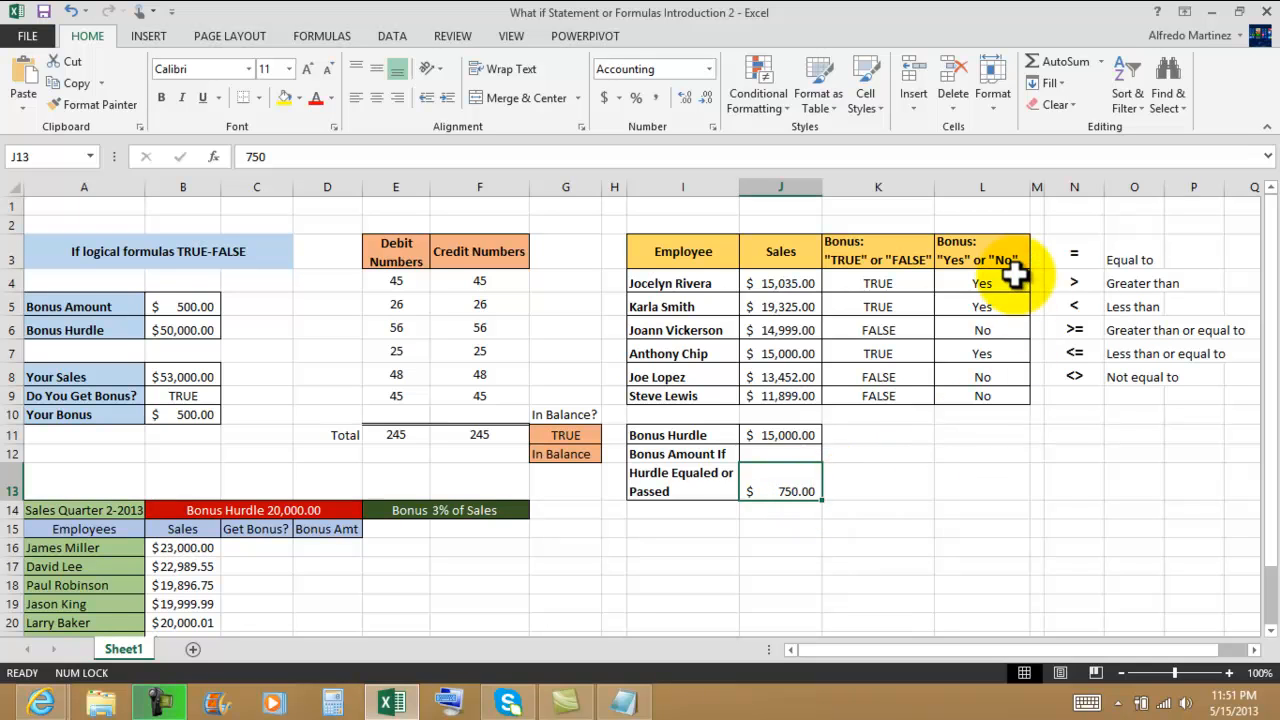
pyautogui.click(931, 509)
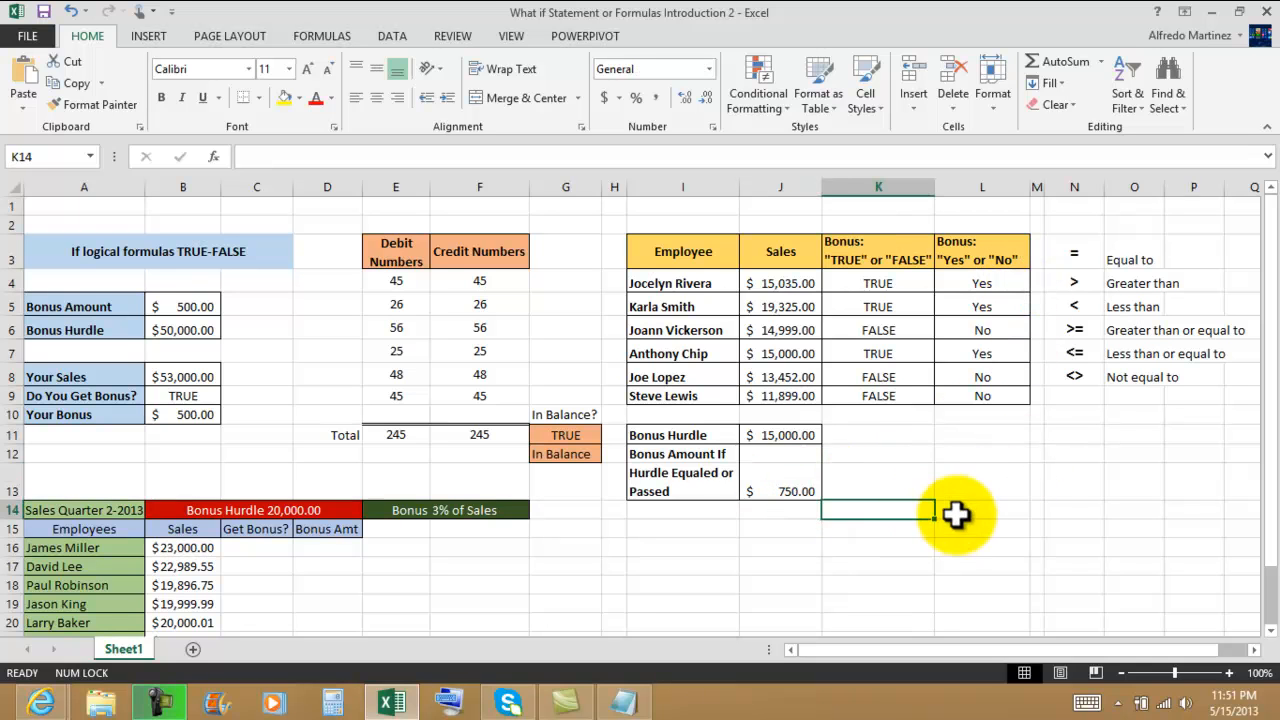
pyautogui.click(780, 496)
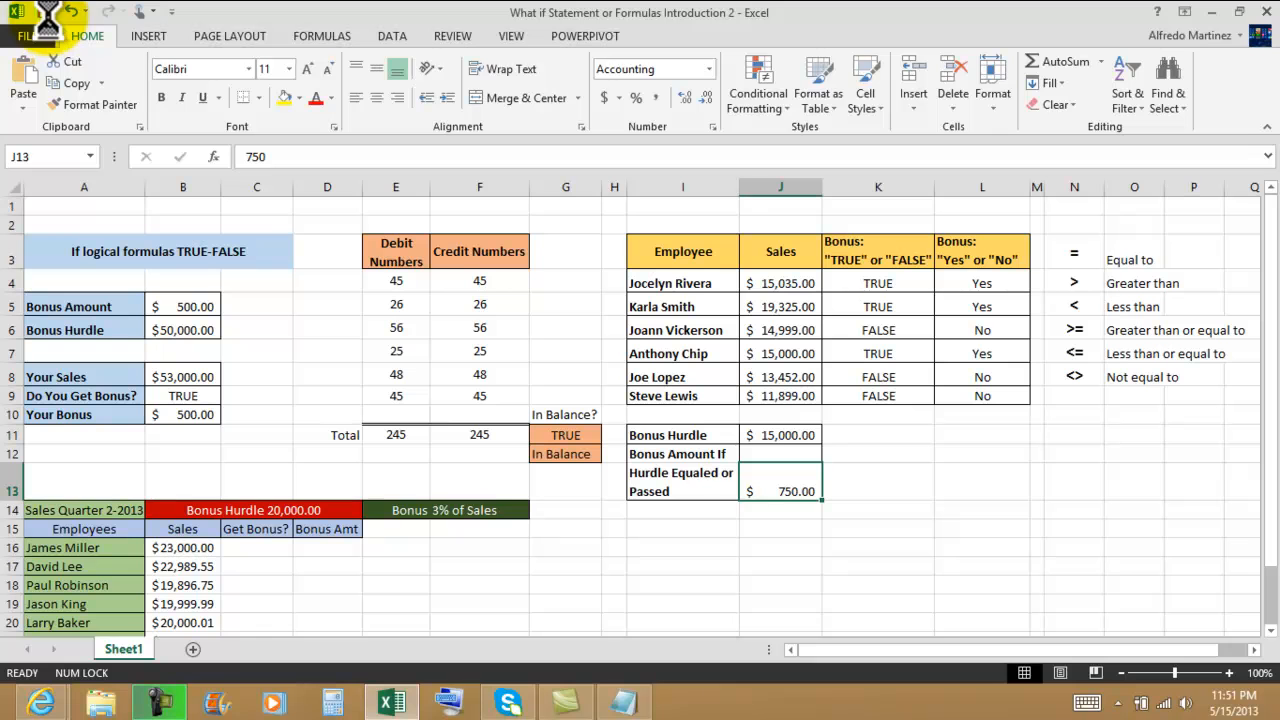
# Examine the Sales Quarter 2-2013 table, its bonus hurdle and bonus percentage headings, and the empty Get Bonus? and Bonus Amt columns.
pyautogui.click(857, 545)
pyautogui.scroll(-1, 857, 512)
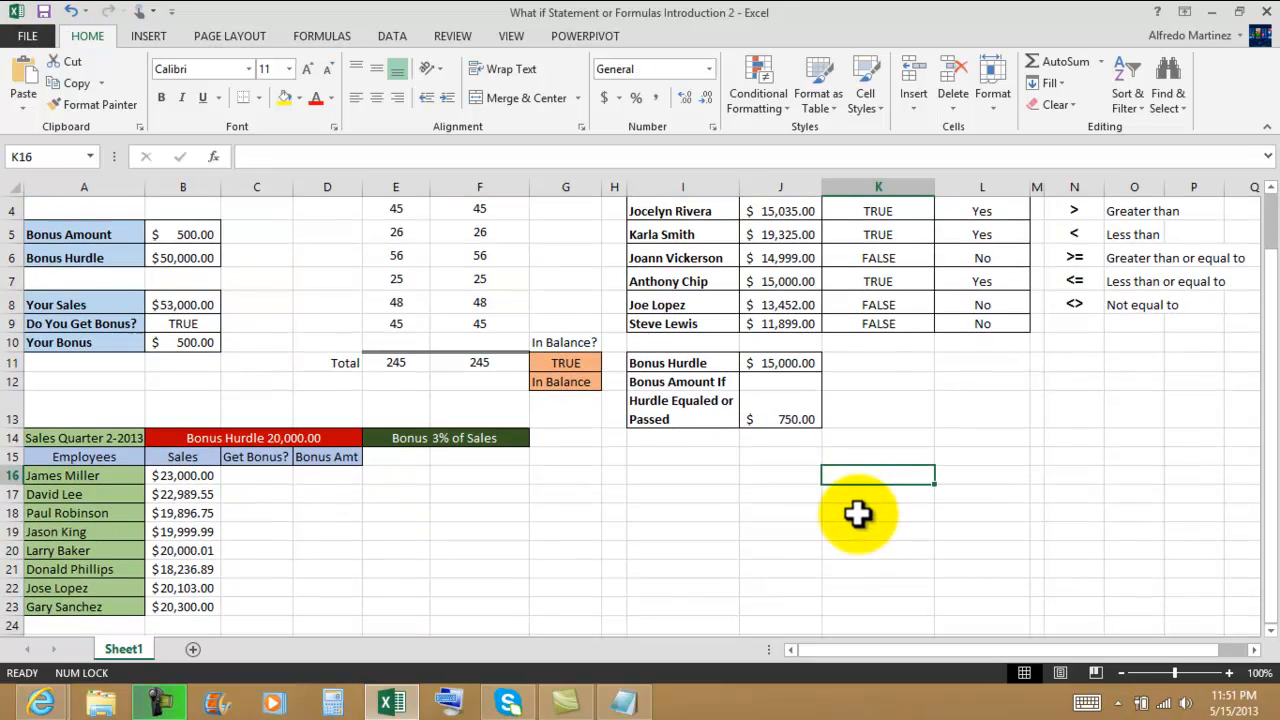
pyautogui.scroll(-1, 857, 512)
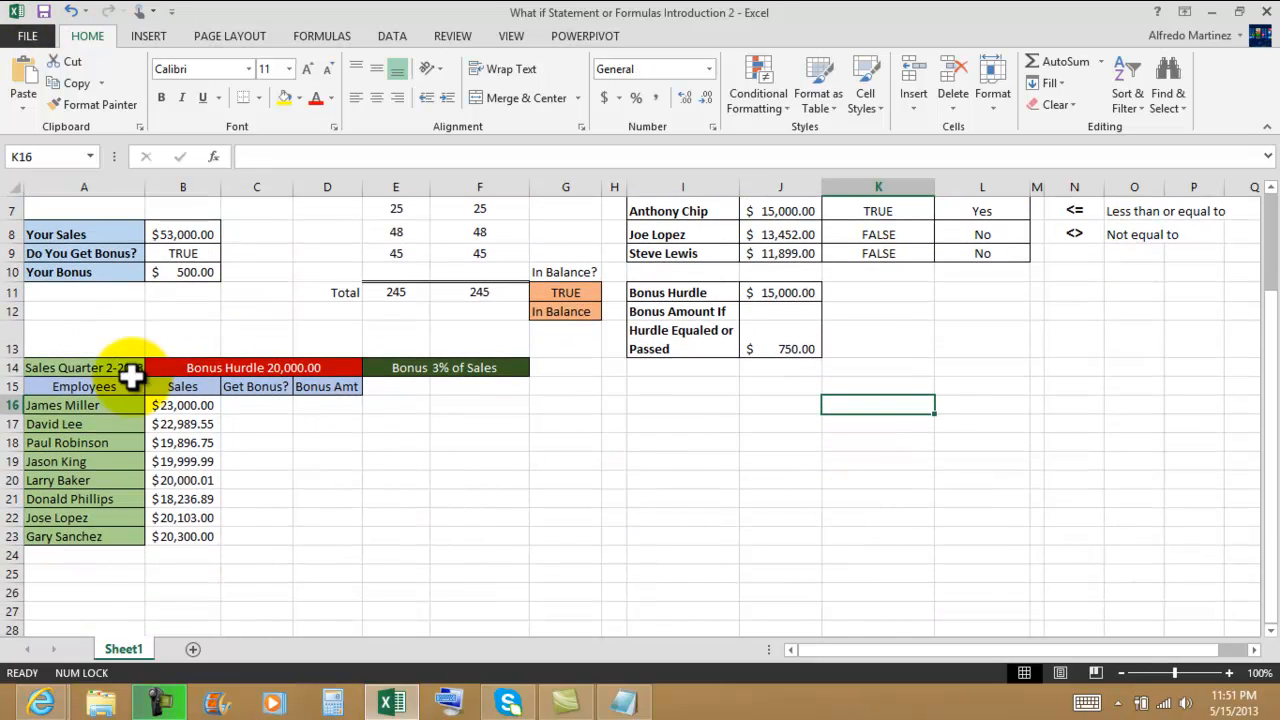
pyautogui.click(93, 369)
pyautogui.click(440, 518)
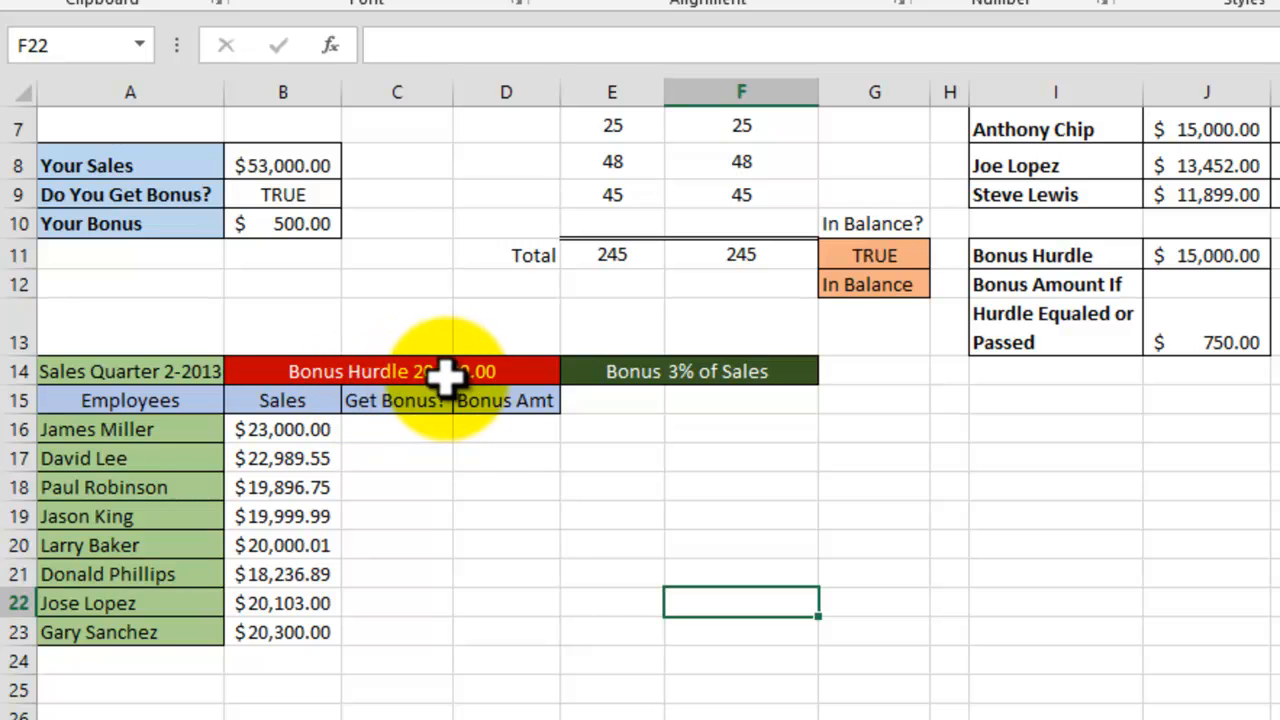
pyautogui.click(400, 432)
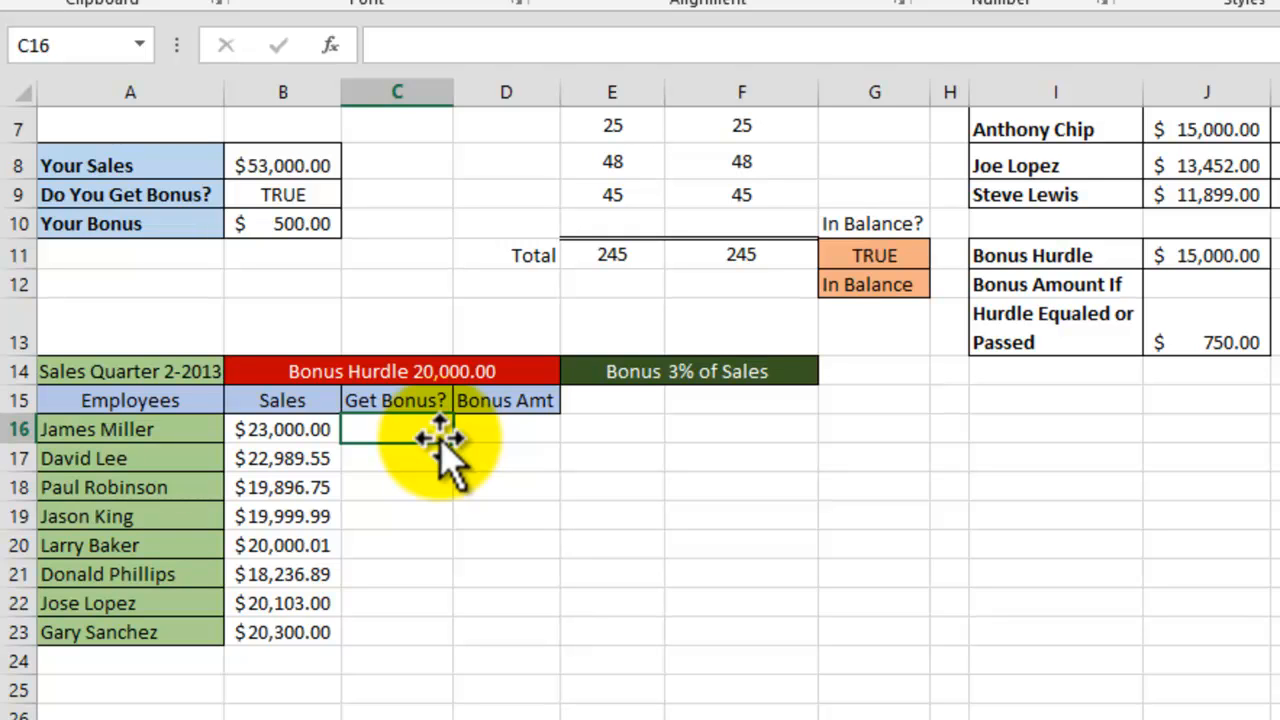
pyautogui.click(514, 428)
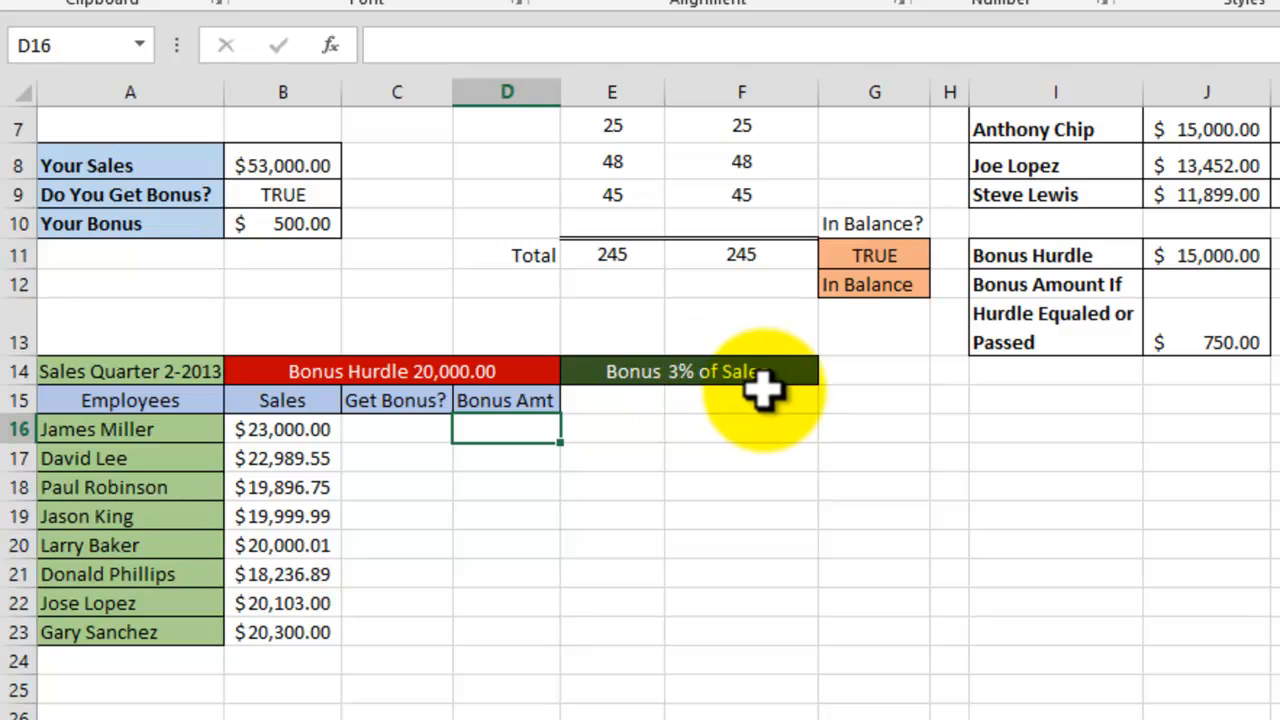
# Start an IF formula in C16 whose logical test begins with the first employee's sales in B16.
pyautogui.click(404, 430)
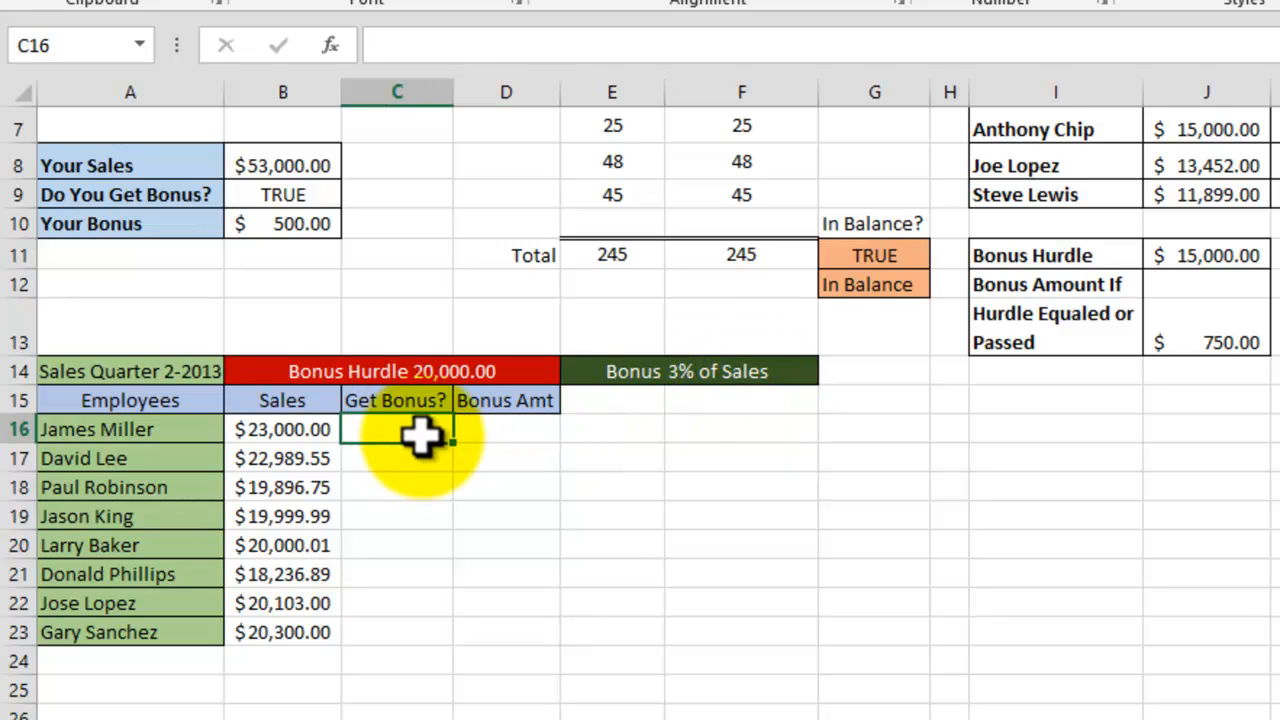
pyautogui.doubleClick(420, 433)
pyautogui.write('=')
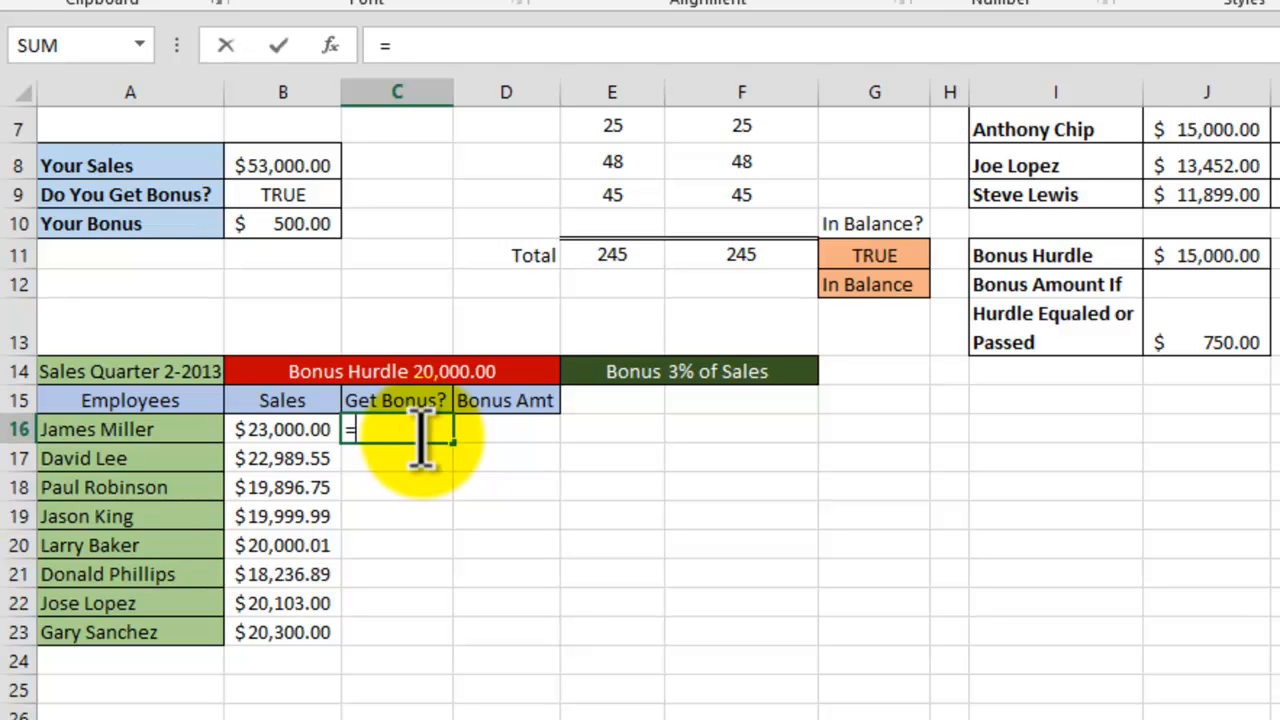
pyautogui.write('if(')
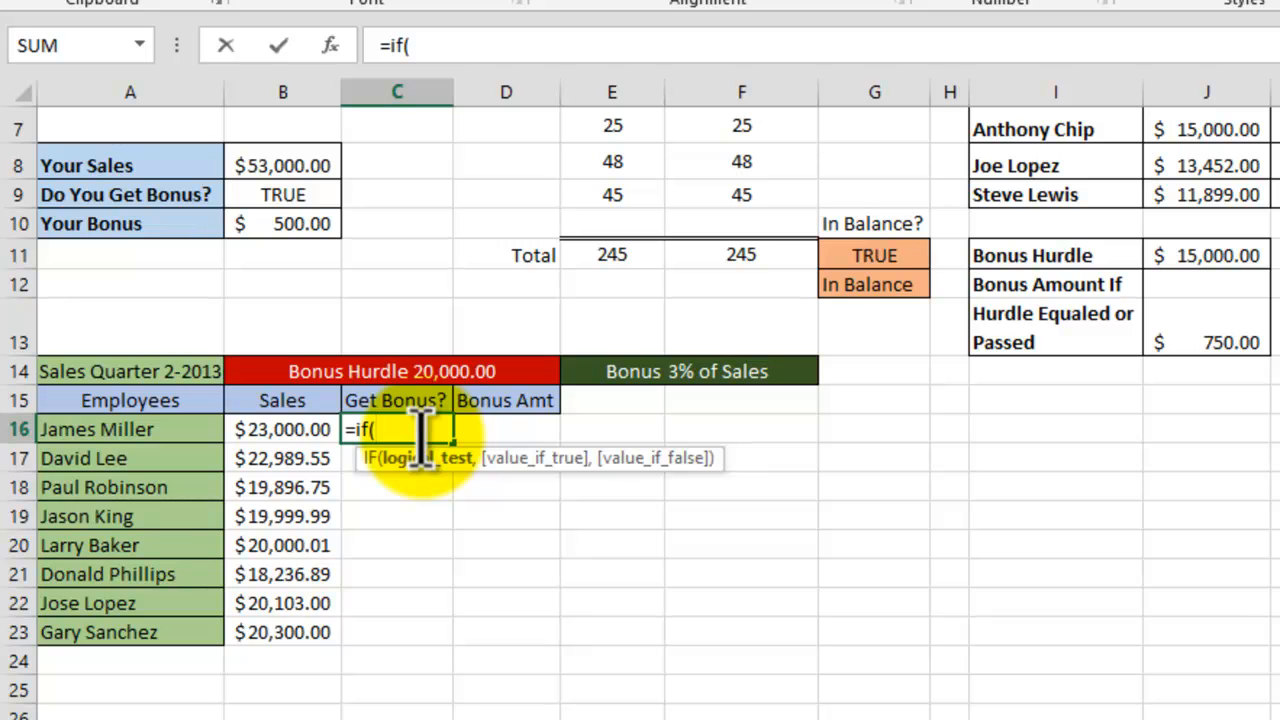
pyautogui.click(305, 428)
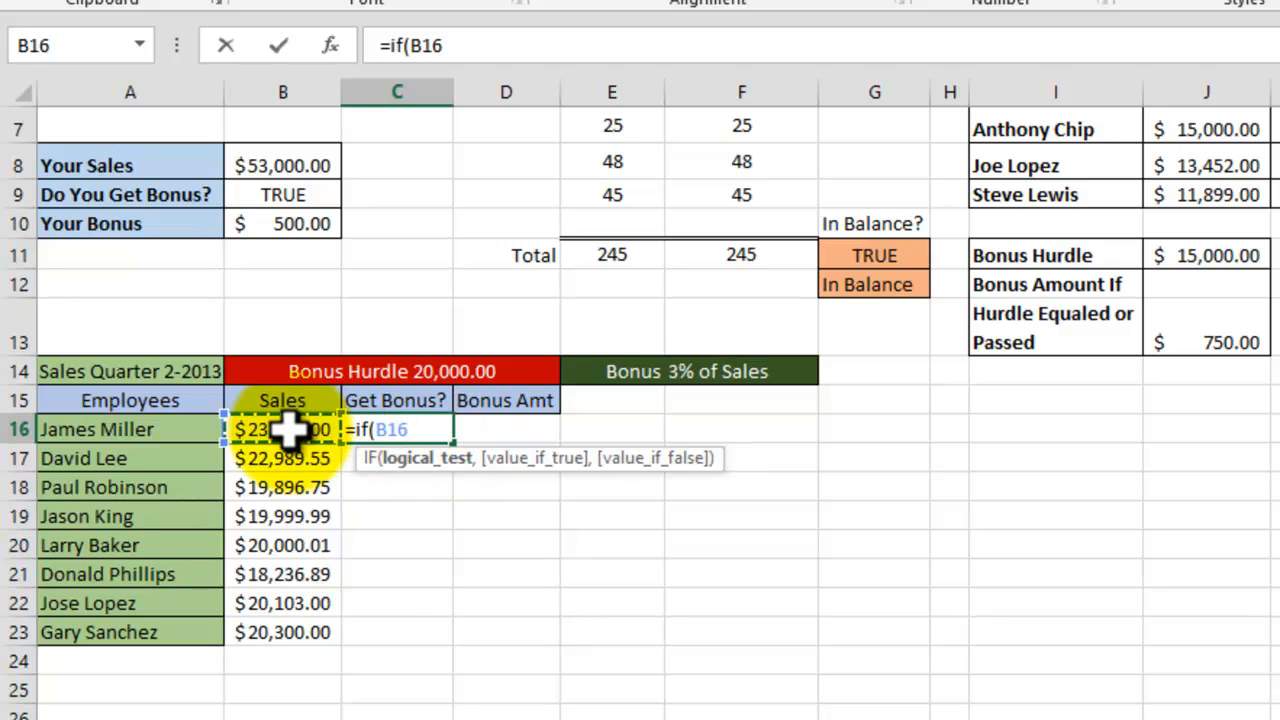
pyautogui.write(':')
pyautogui.click(288, 428)
pyautogui.write('+')
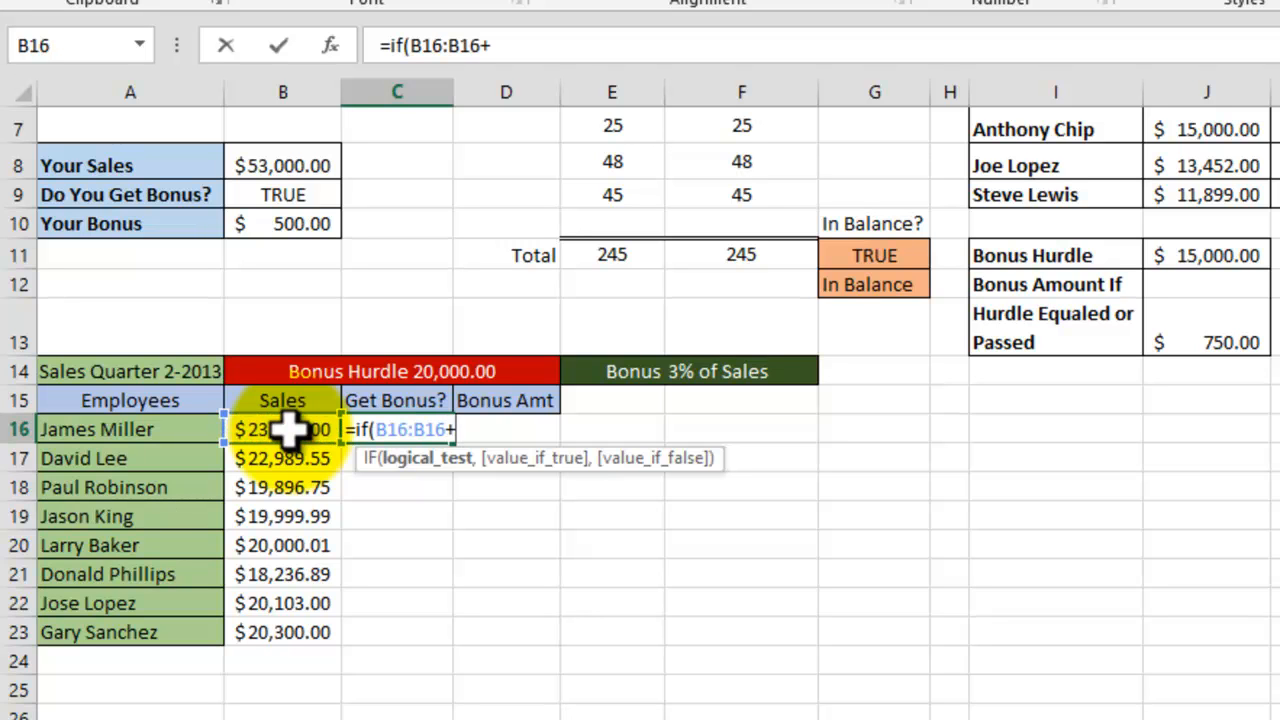
pyautogui.press('BackSpace')
pyautogui.write('-')
pyautogui.press('BackSpace')
pyautogui.write('=')
pyautogui.press('BackSpace')
pyautogui.press('BackSpace')
pyautogui.press('BackSpace')
pyautogui.press('BackSpace')
pyautogui.press('BackSpace')
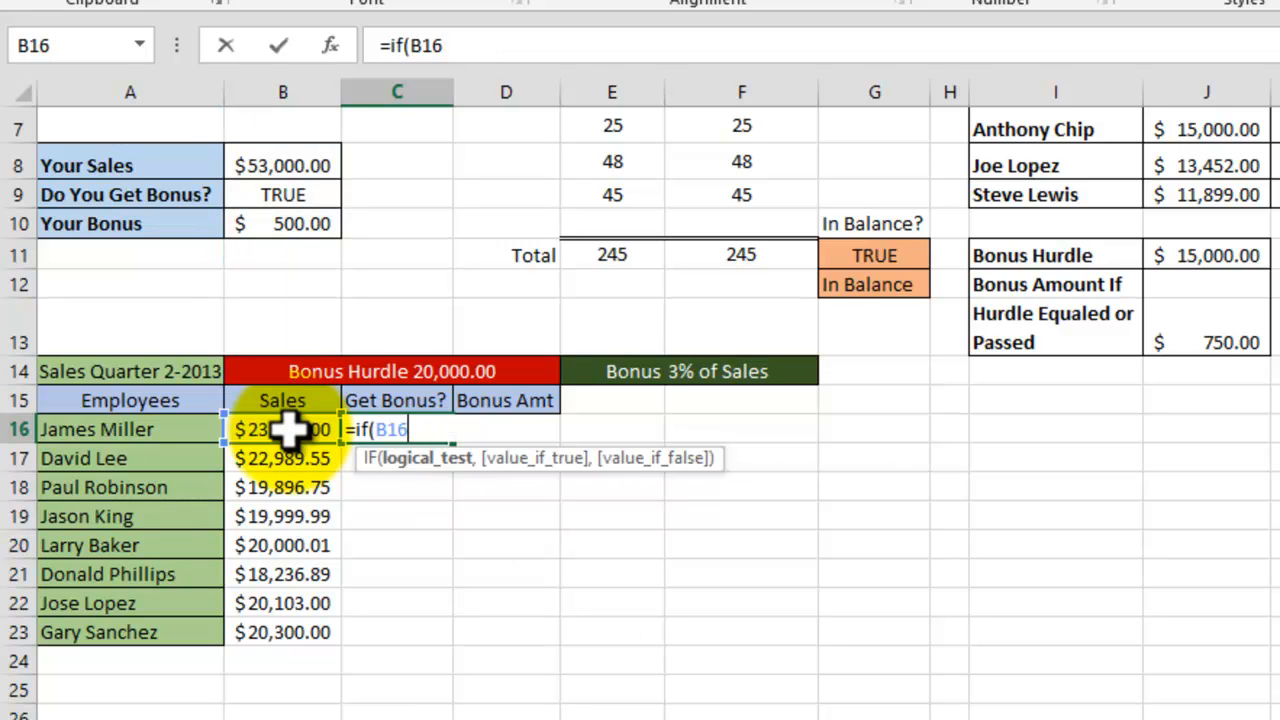
pyautogui.write('.')
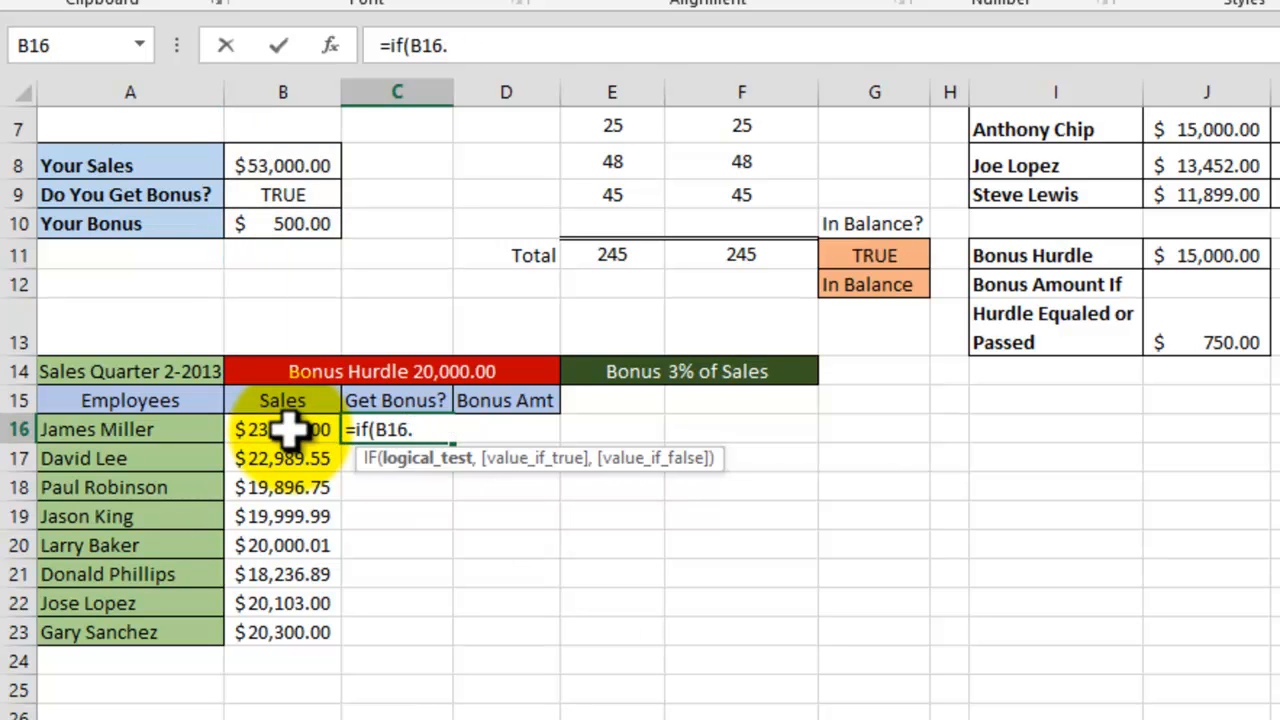
pyautogui.write('=')
pyautogui.press('BackSpace')
pyautogui.press('BackSpace')
# Complete the C16 formula as =if(B16>=20000,"Yes","No") to test the sales against the 20,000 bonus hurdle.
pyautogui.write('>=')
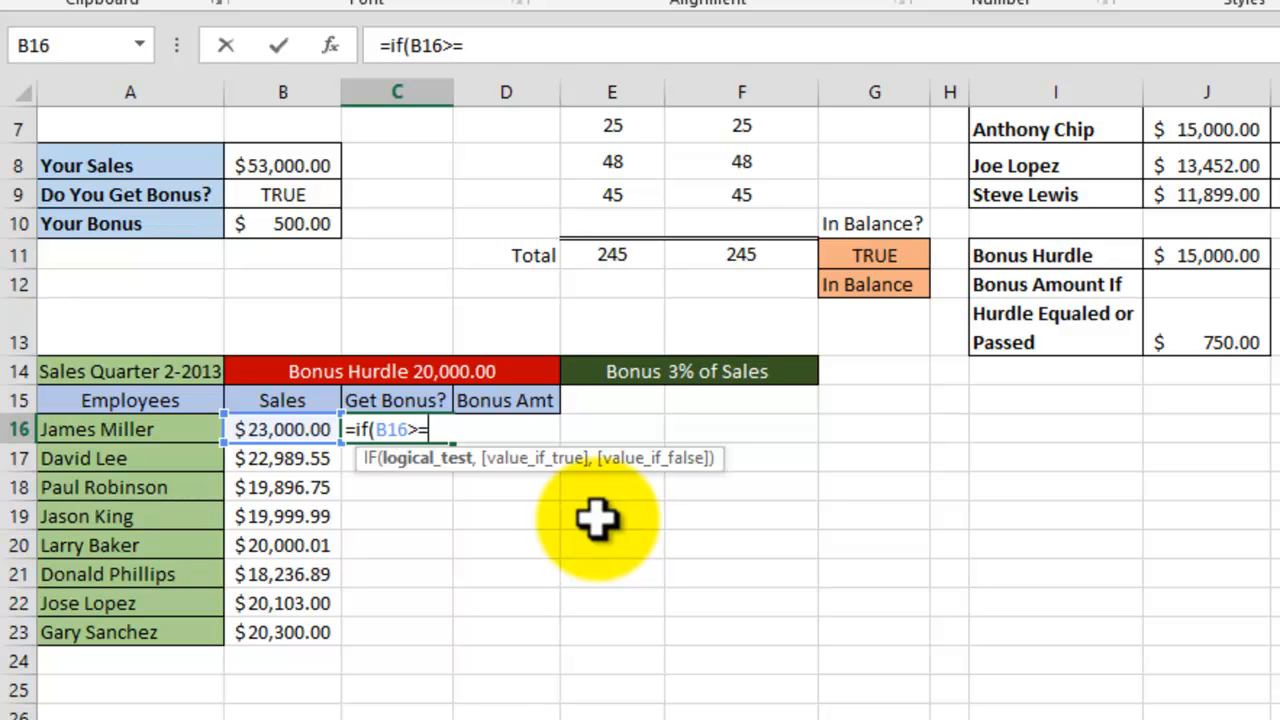
pyautogui.write('20000')
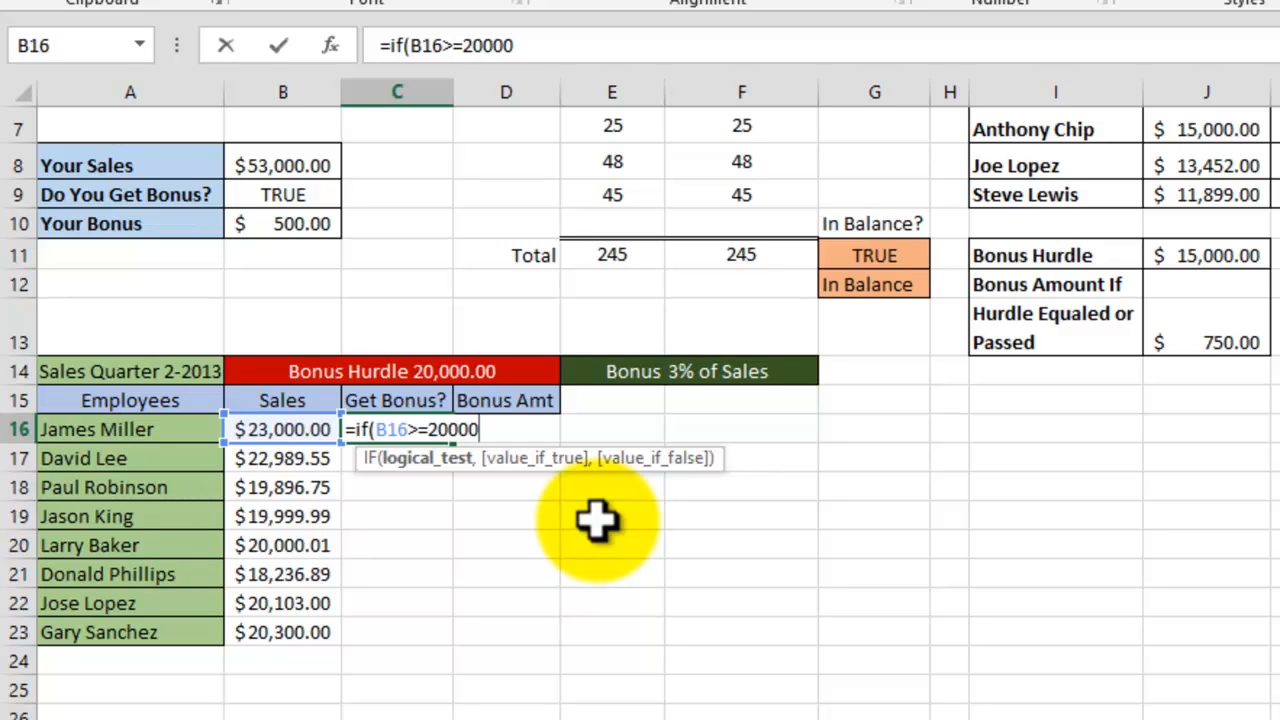
pyautogui.write(',')
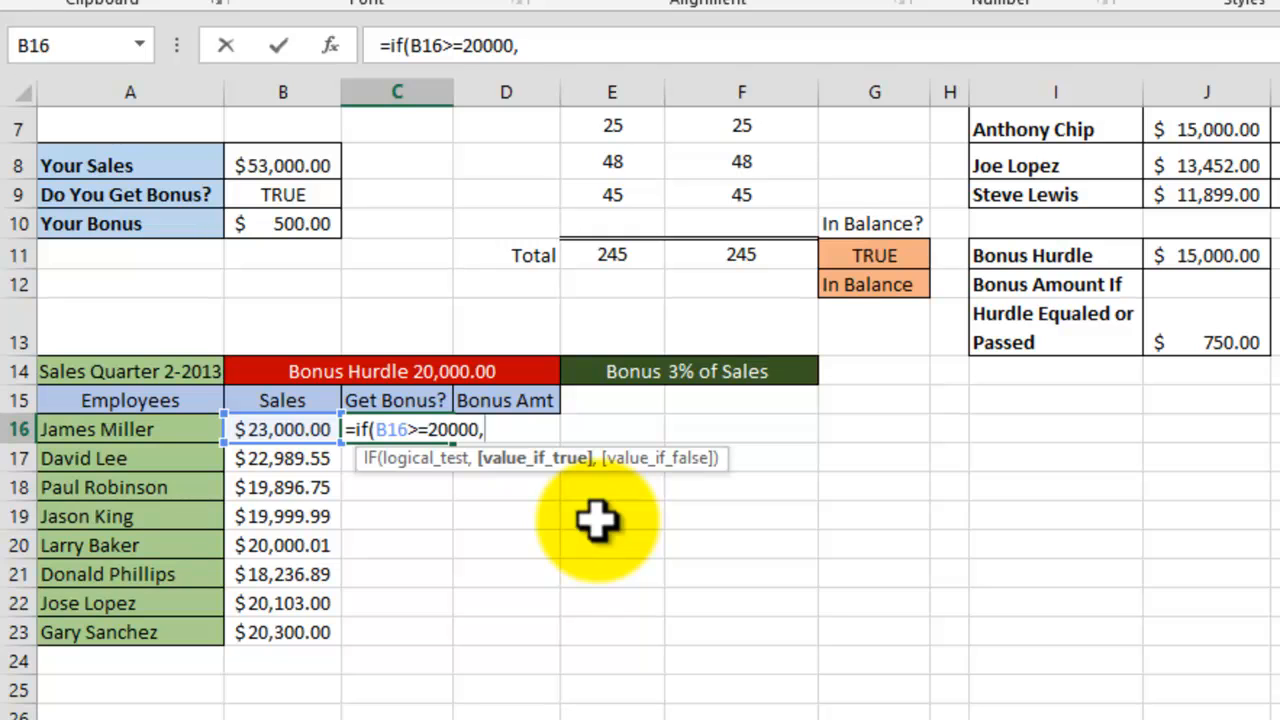
pyautogui.write('"Yes"')
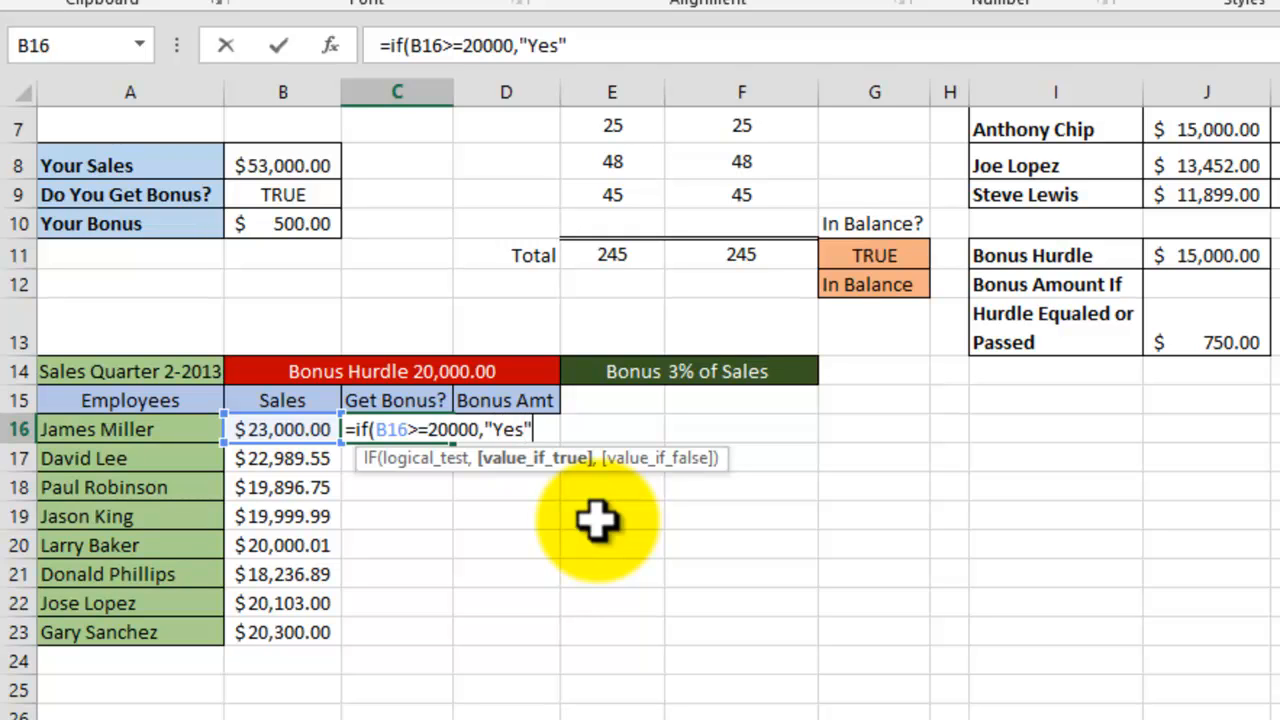
pyautogui.write(',')
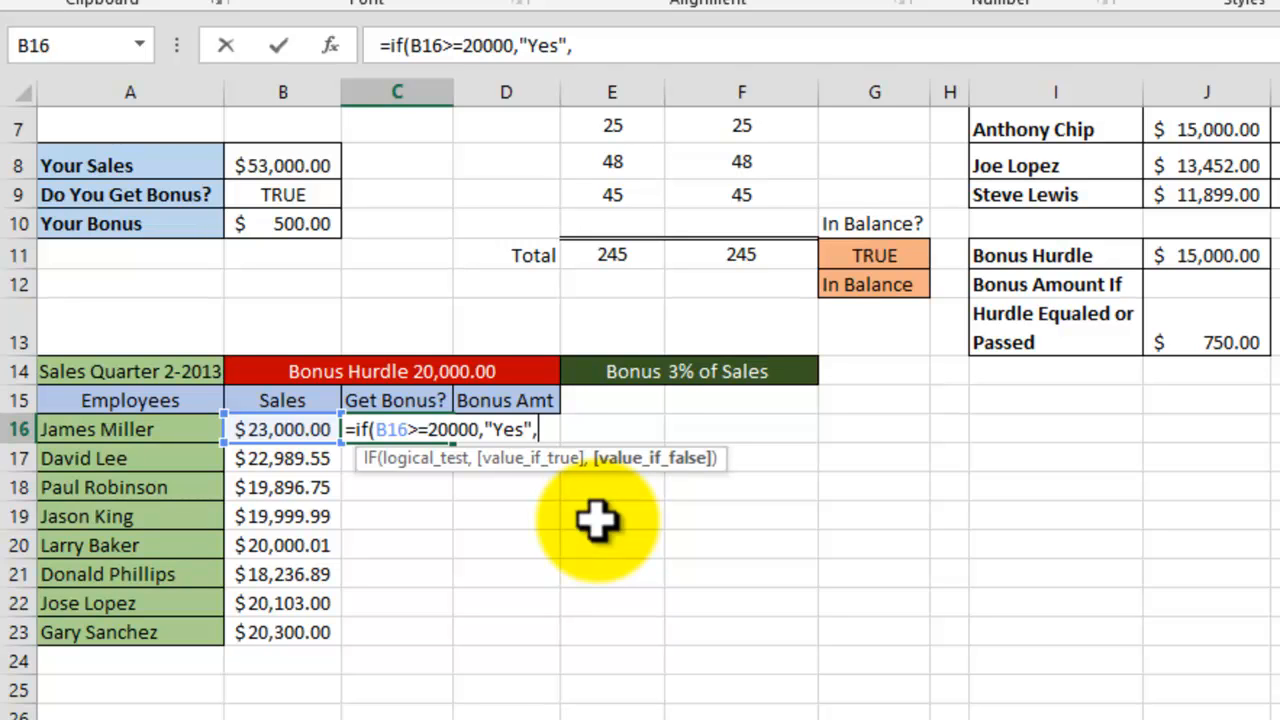
pyautogui.write('"No"')
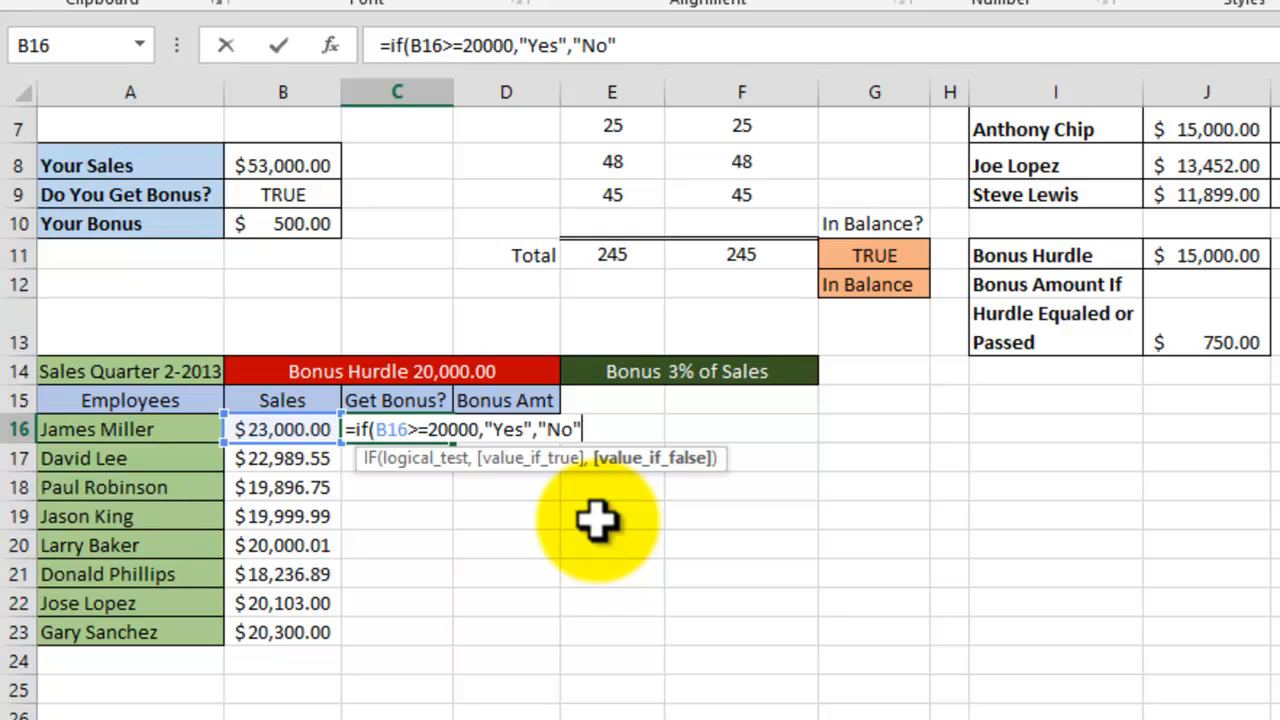
pyautogui.write(')')
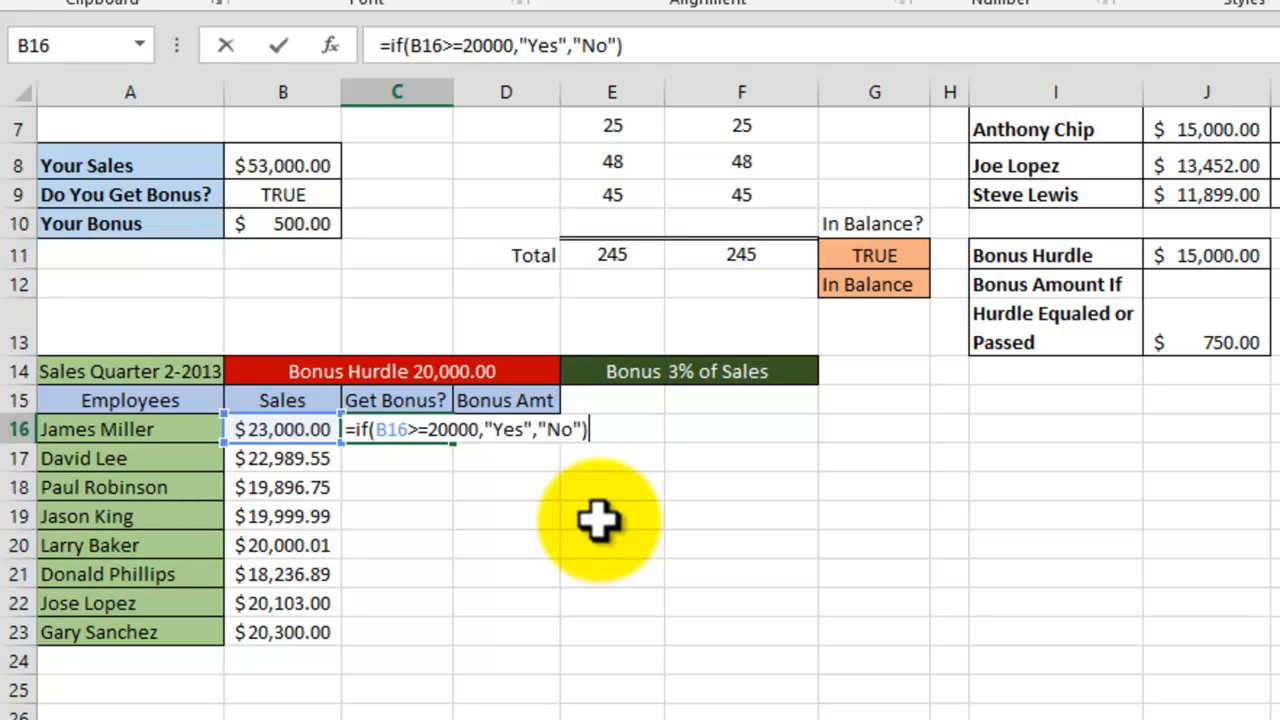
pyautogui.press('Return')
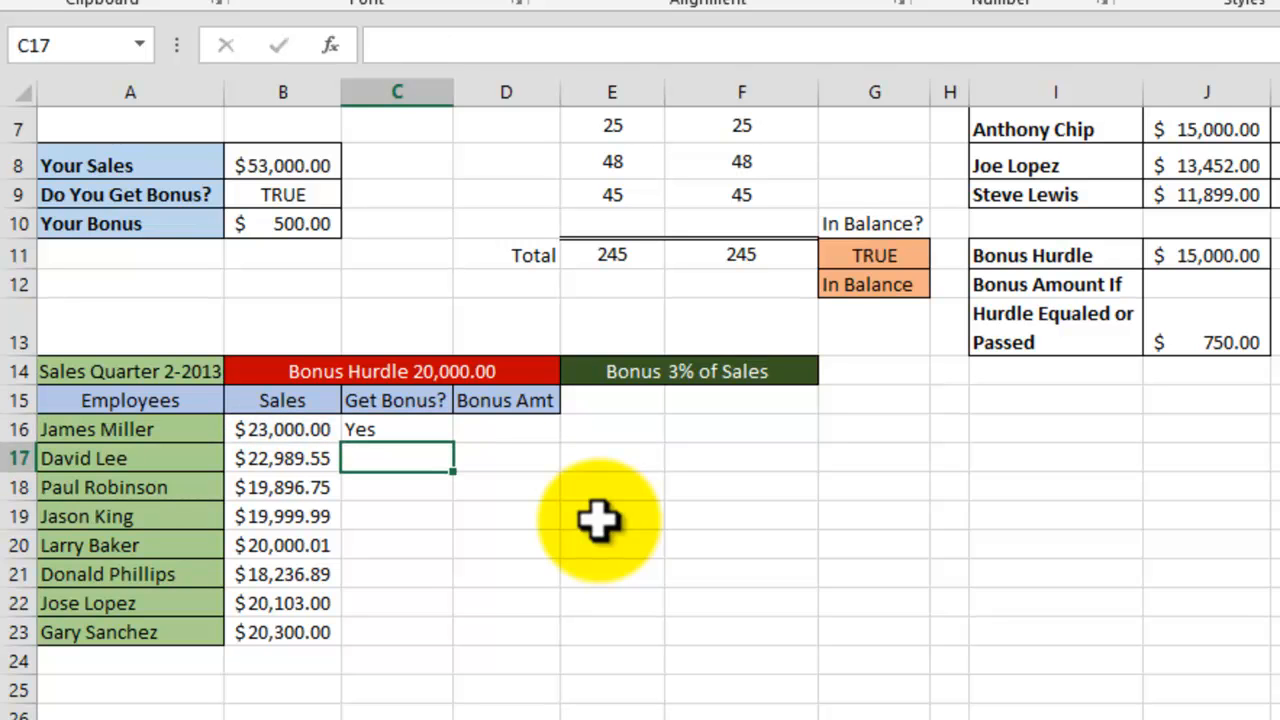
# Copy the C16 formula down through C23 and center the Get Bonus? entries.
pyautogui.click(378, 429)
pyautogui.moveTo(455, 451); pyautogui.dragTo(451, 645)
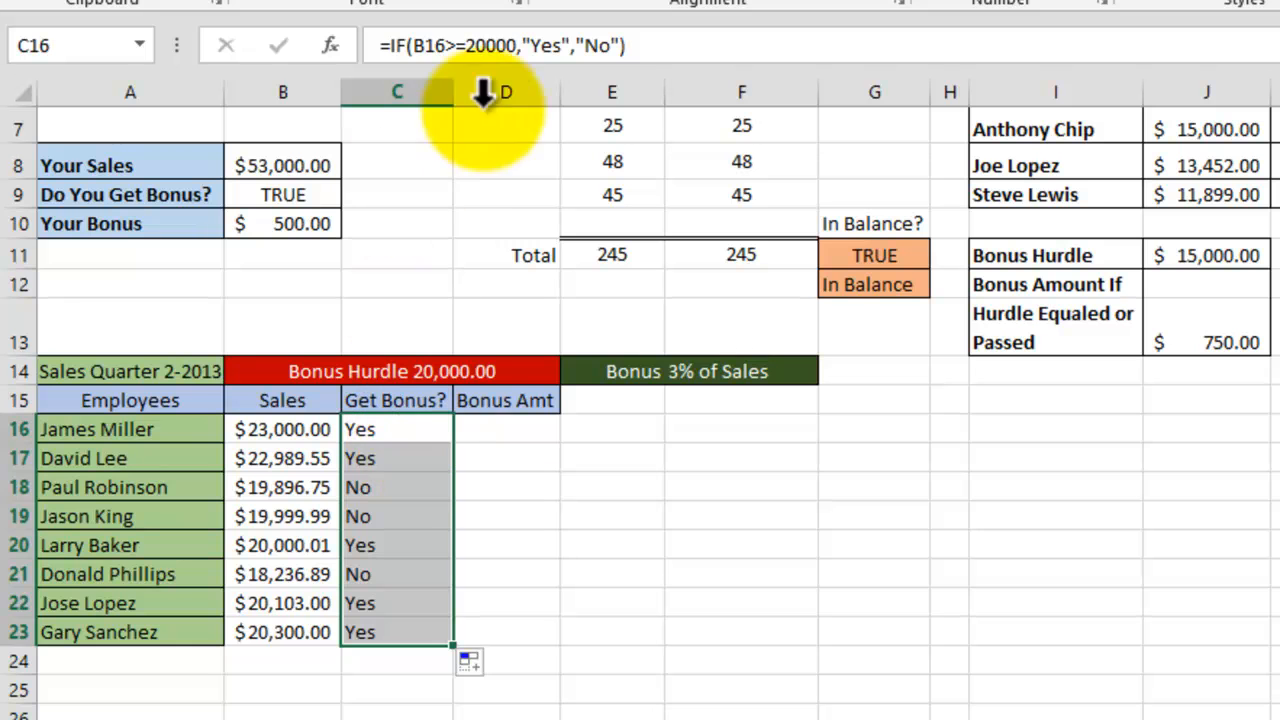
pyautogui.click(598, 4)
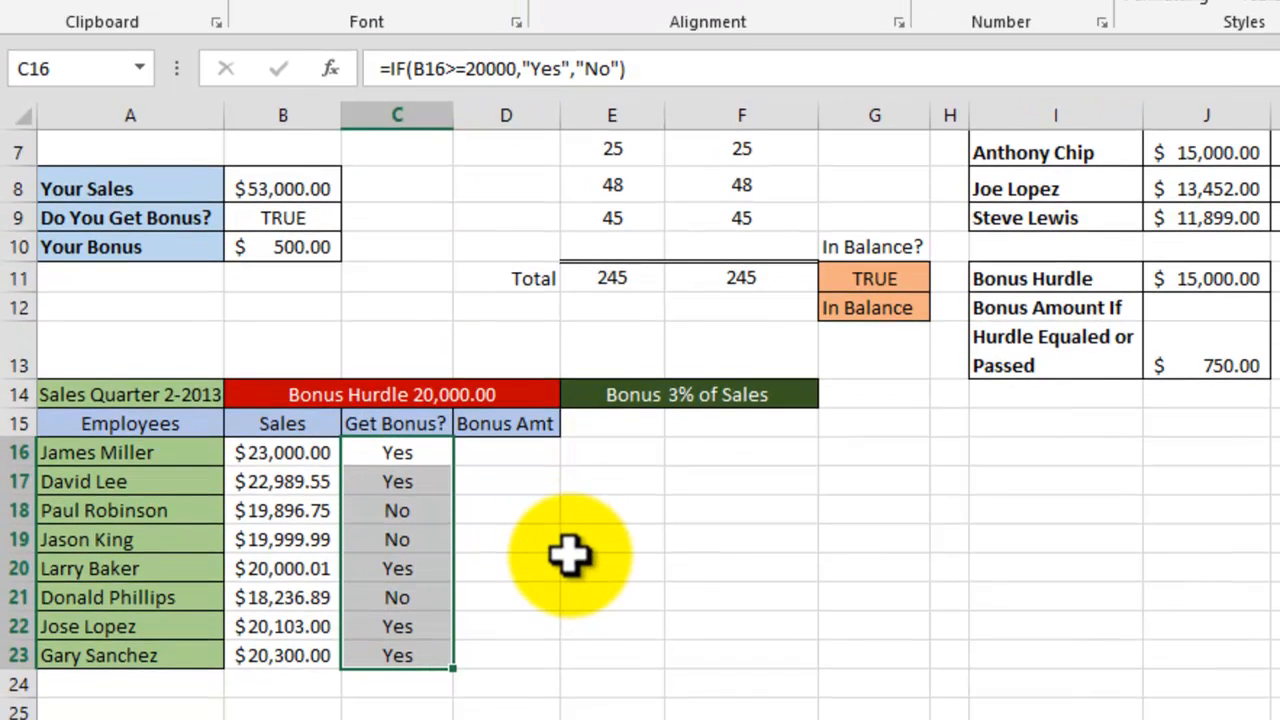
# Start an IF formula in D16 whose logical test checks that the first employee's sales meet the hurdle, B16>=20000.
pyautogui.click(691, 682)
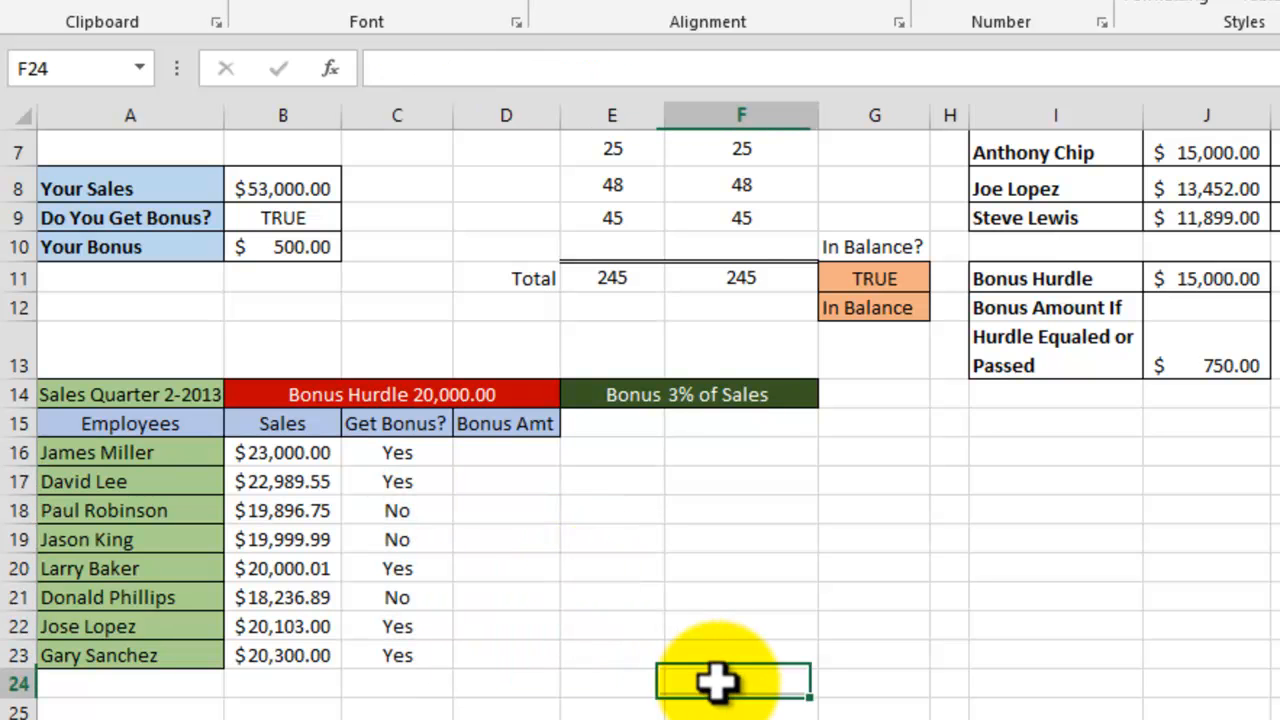
pyautogui.click(517, 450)
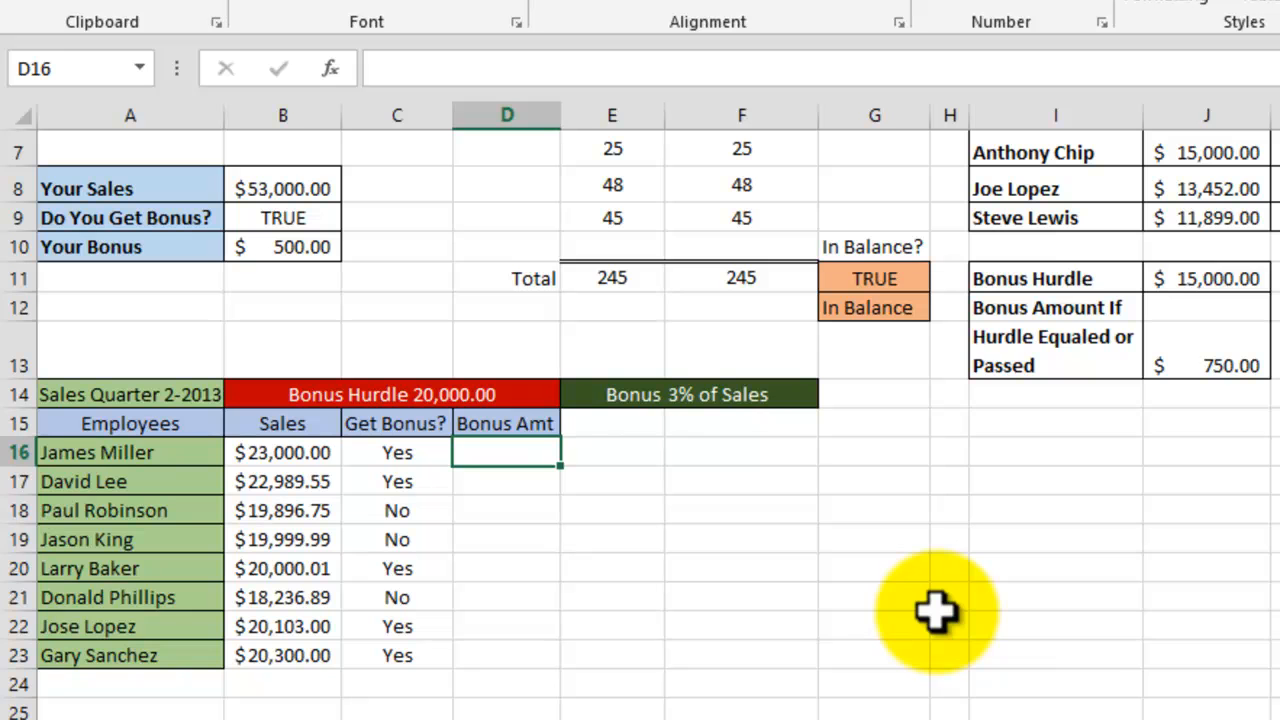
pyautogui.write('=')
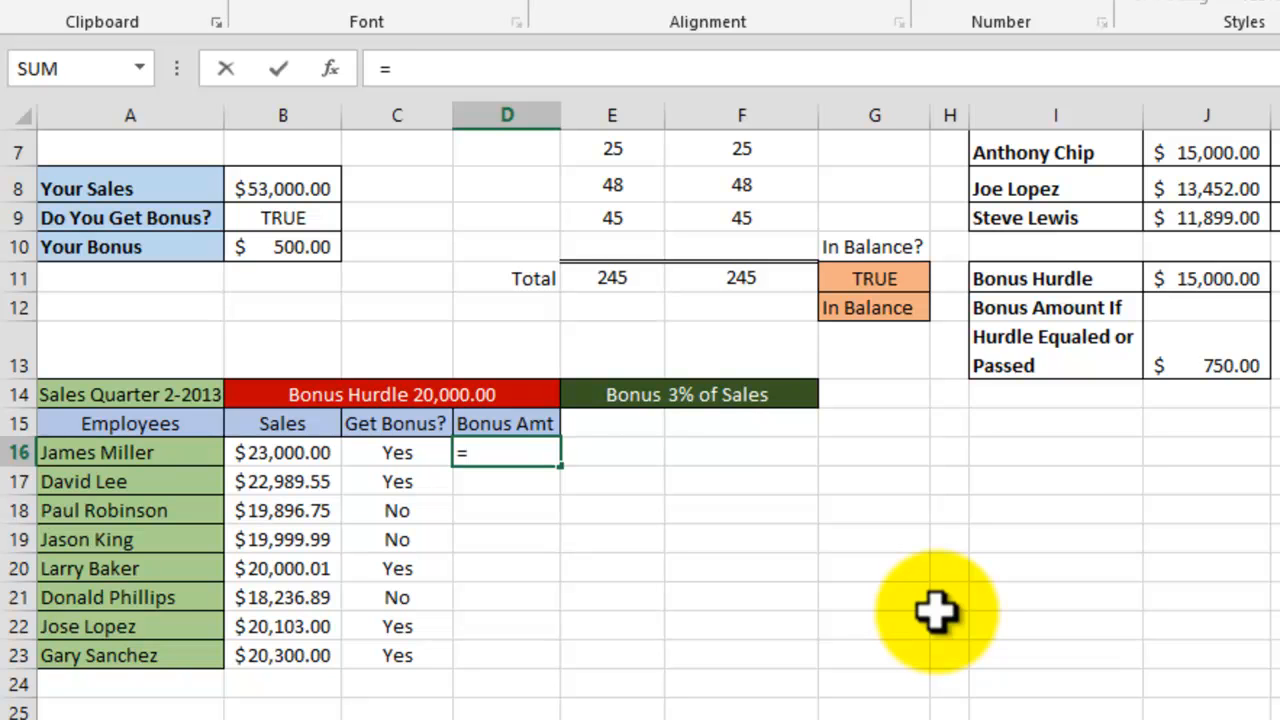
pyautogui.write('if(')
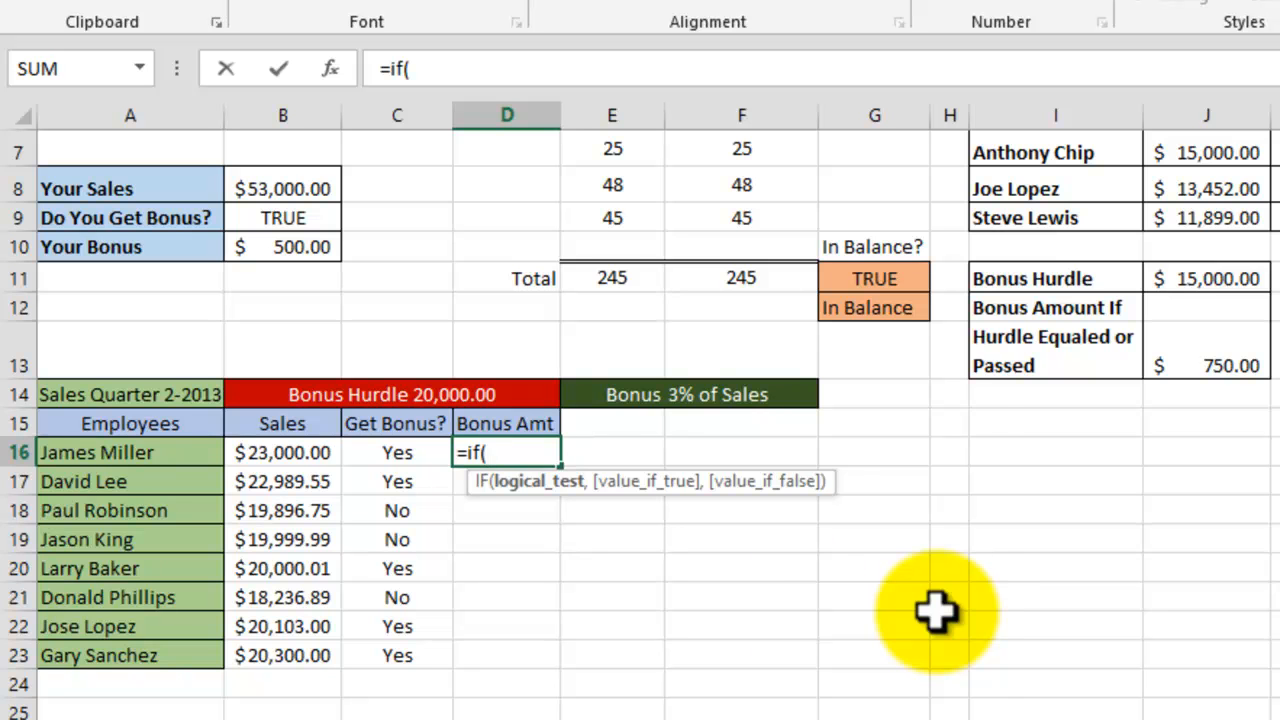
pyautogui.click(290, 452)
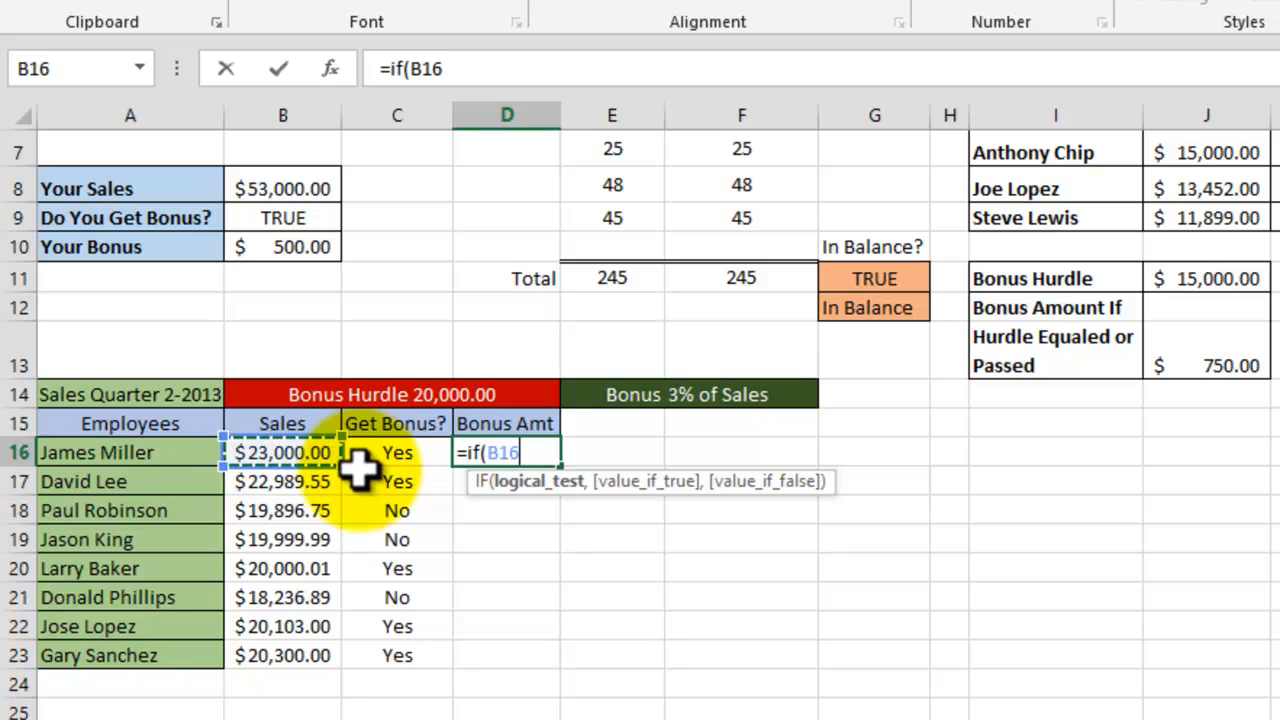
pyautogui.write('>=')
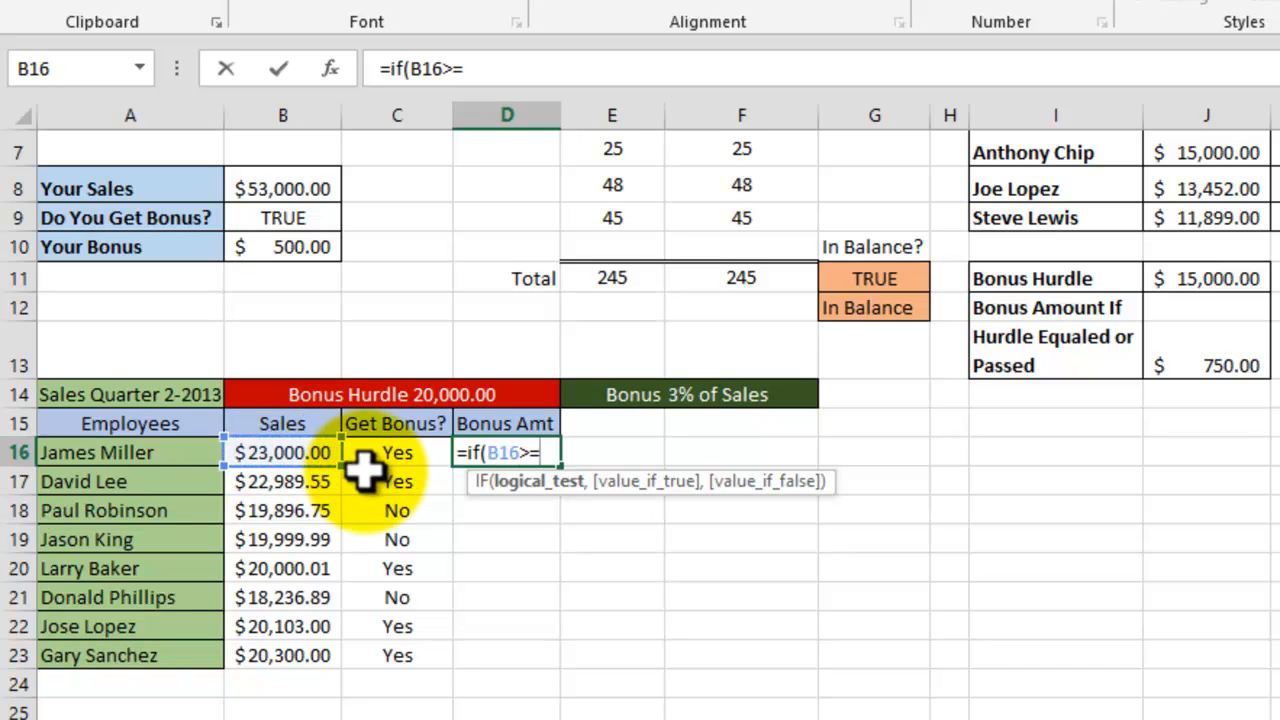
pyautogui.write('20000')
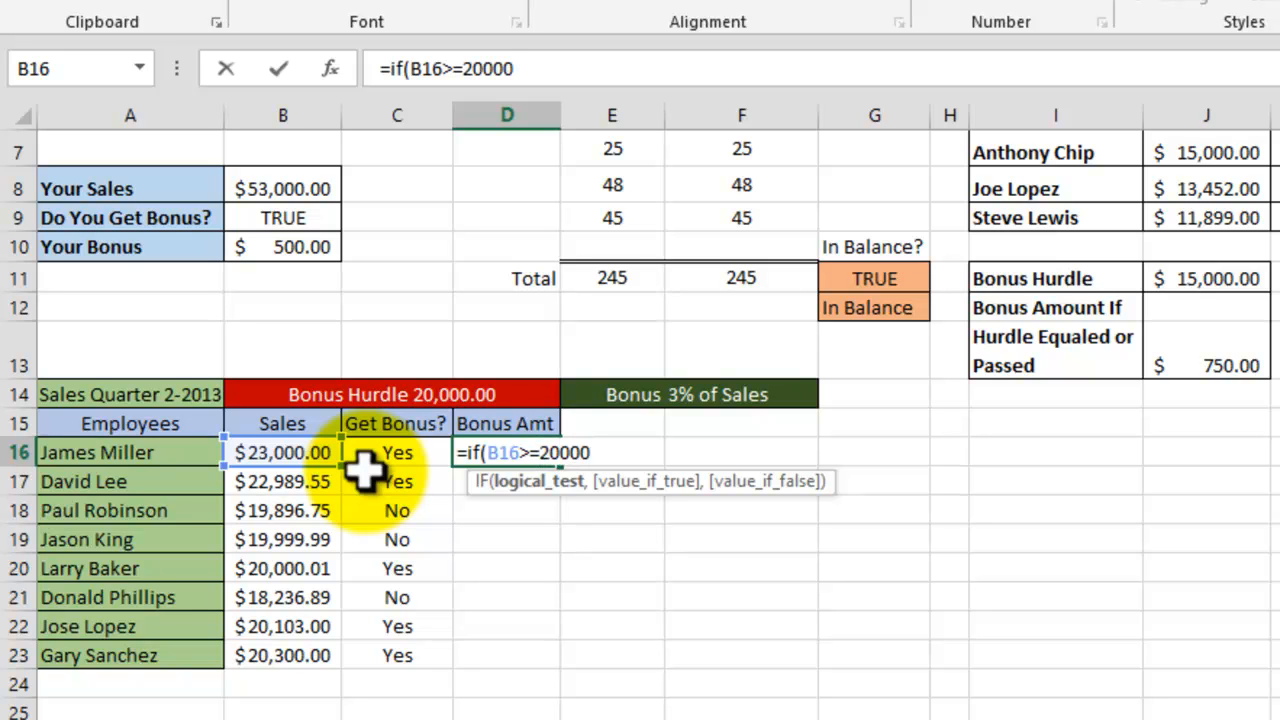
# Complete the D16 formula as =if(B16>=20000,B16*.03) to pay a 3% bonus, without a value for the false case.
pyautogui.write(',')
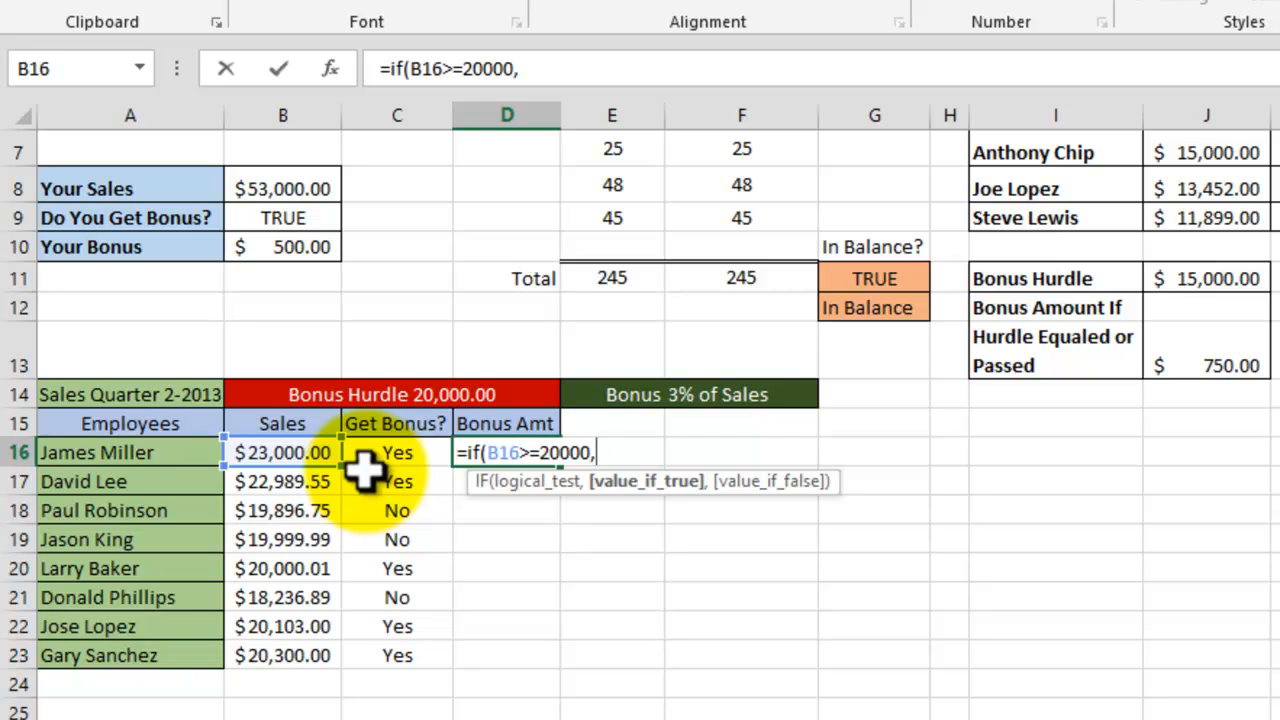
pyautogui.write('B16*')
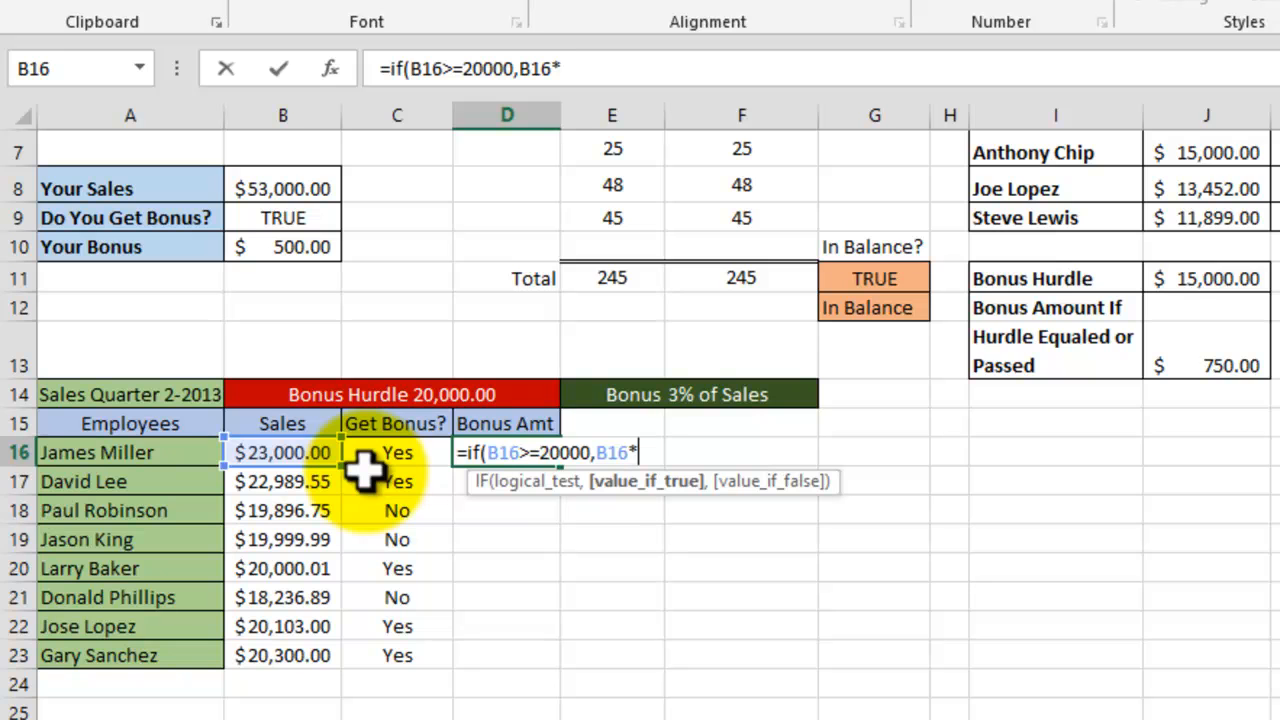
pyautogui.write('.03')
pyautogui.write(')')
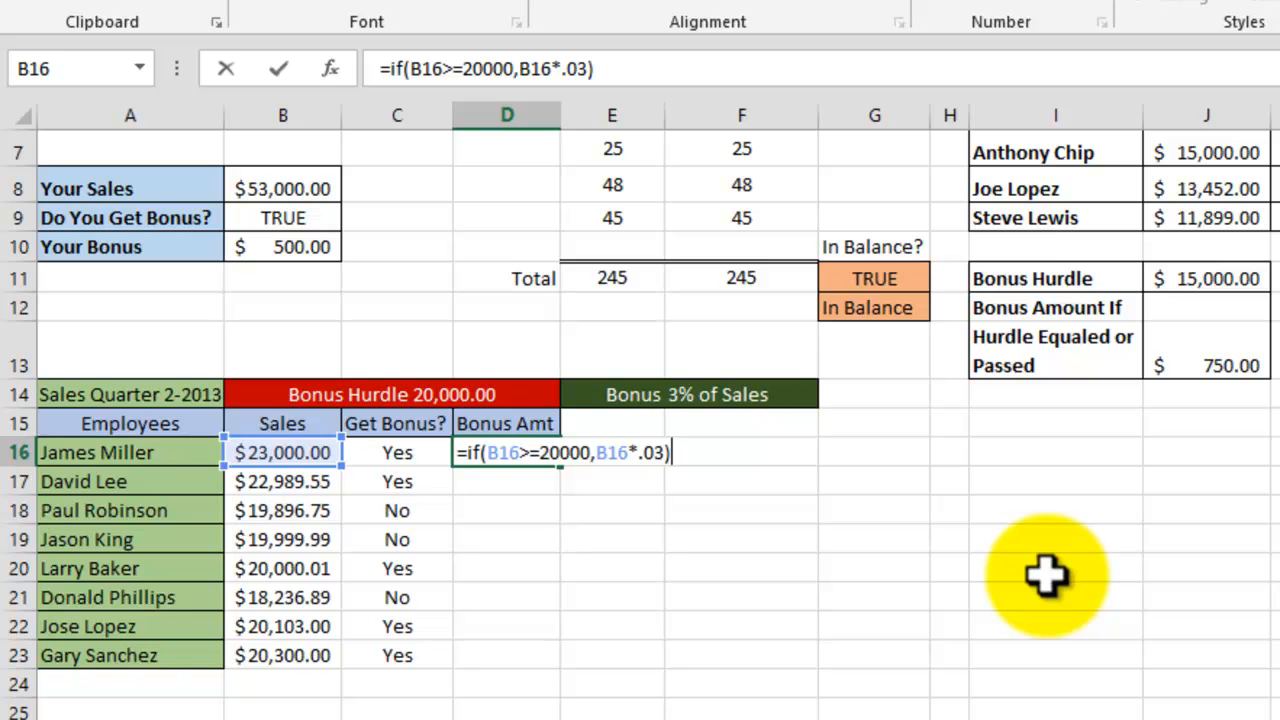
pyautogui.press('Return')
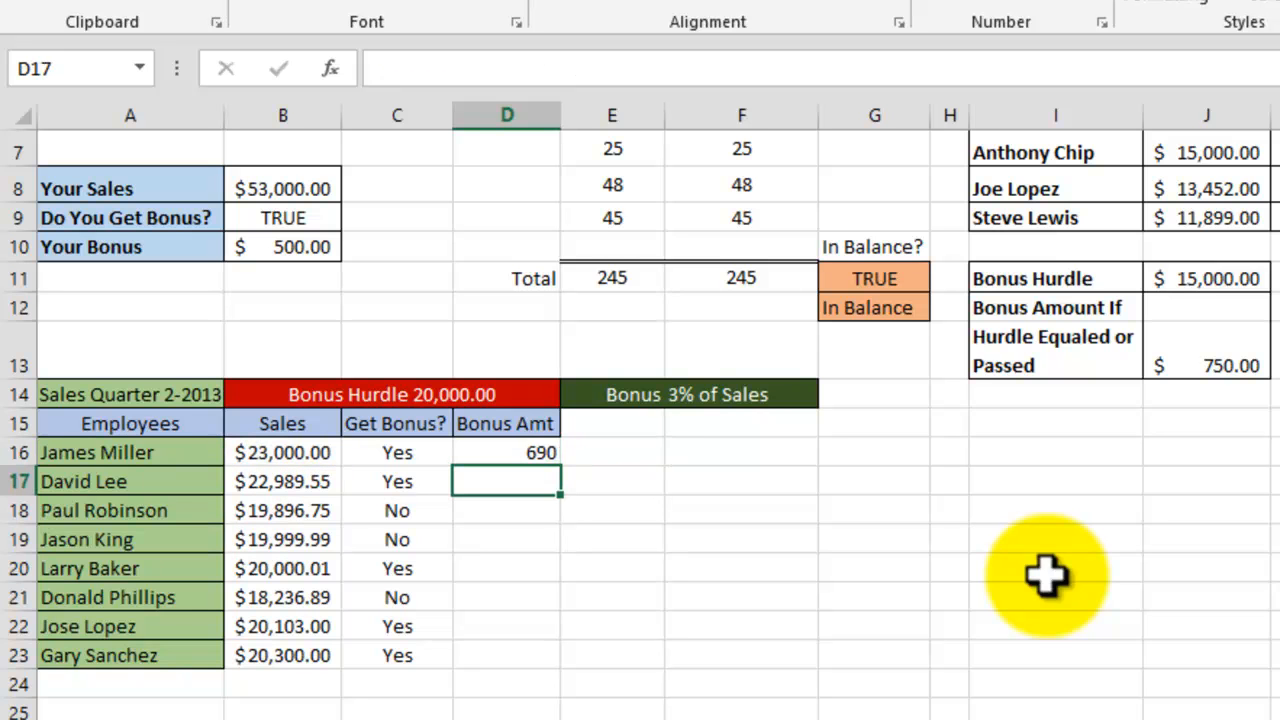
# Copy the D16 bonus formula down through D23 and check the copied formulas in D17 and D18.
pyautogui.click(518, 452)
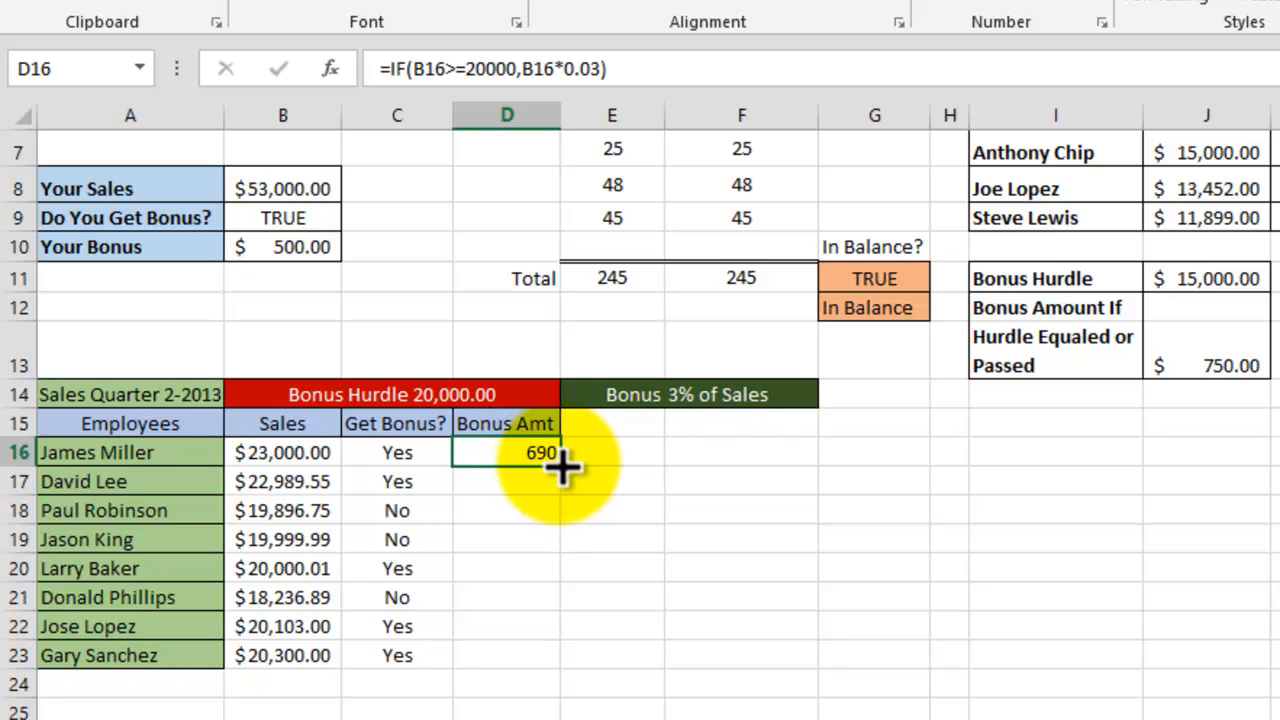
pyautogui.moveTo(562, 466); pyautogui.dragTo(560, 672)
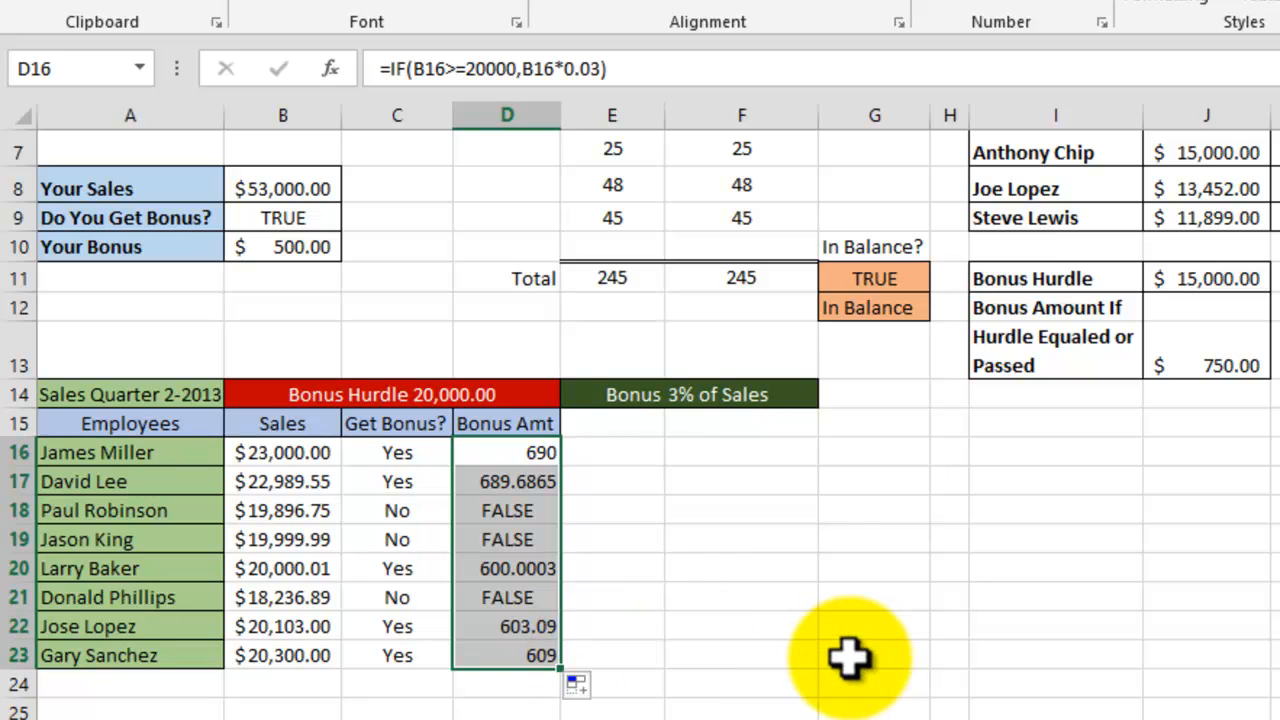
pyautogui.click(527, 485)
pyautogui.doubleClick(527, 485)
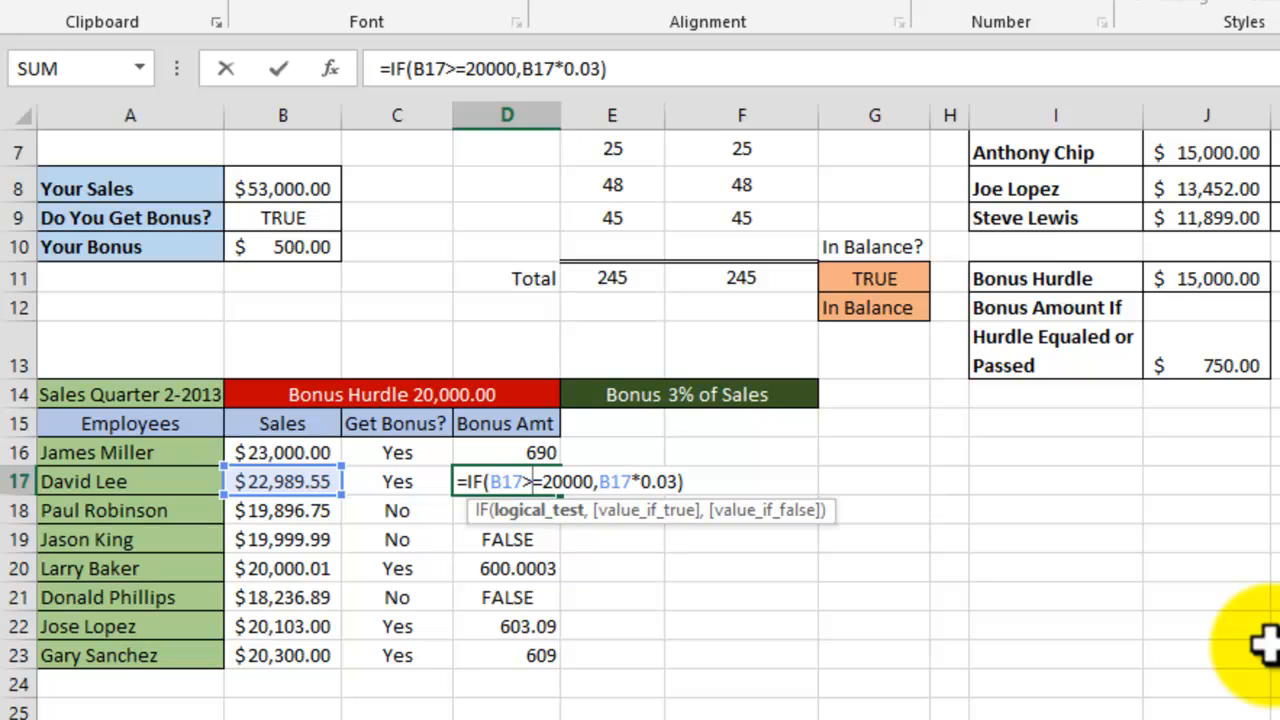
pyautogui.press('Return')
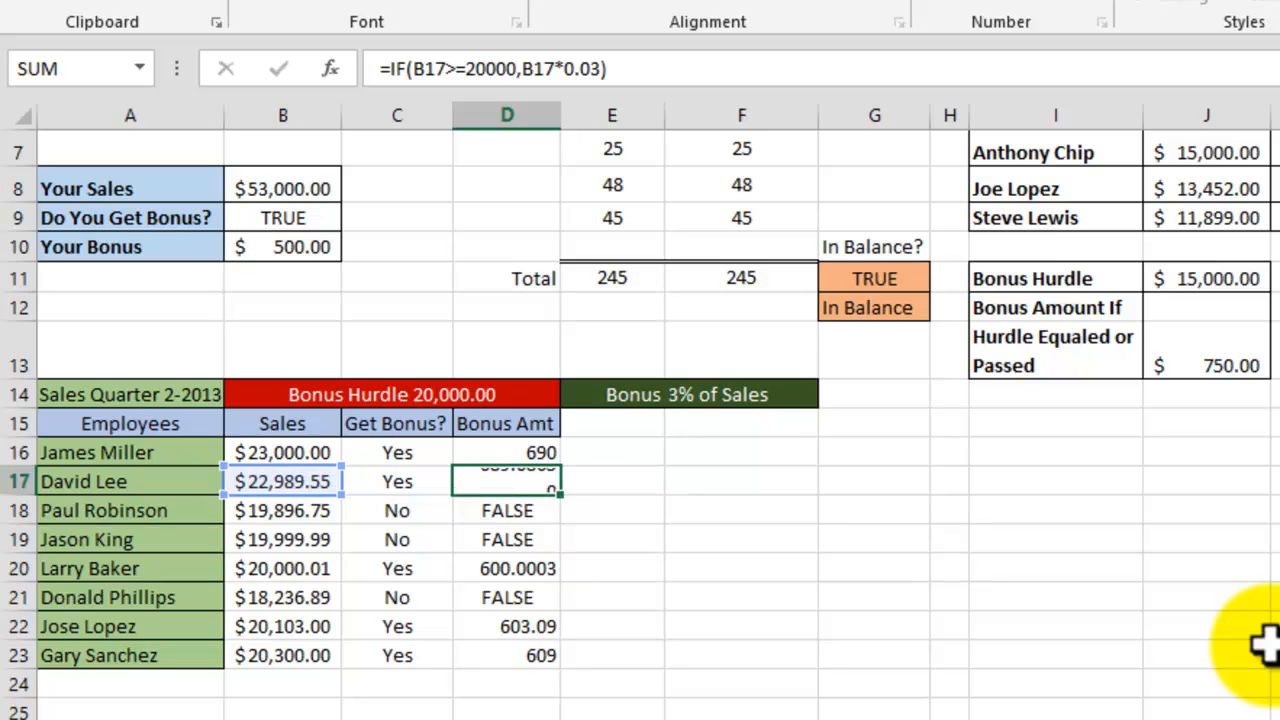
pyautogui.doubleClick(525, 510)
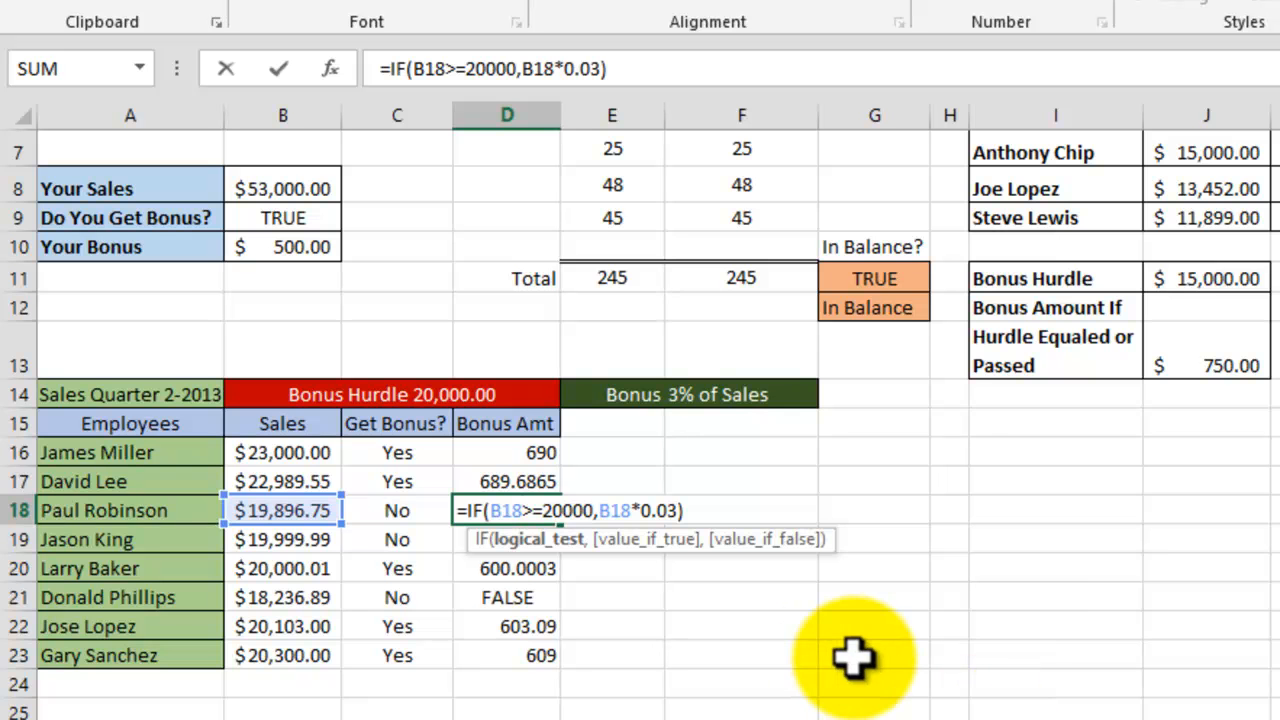
pyautogui.press('Return')
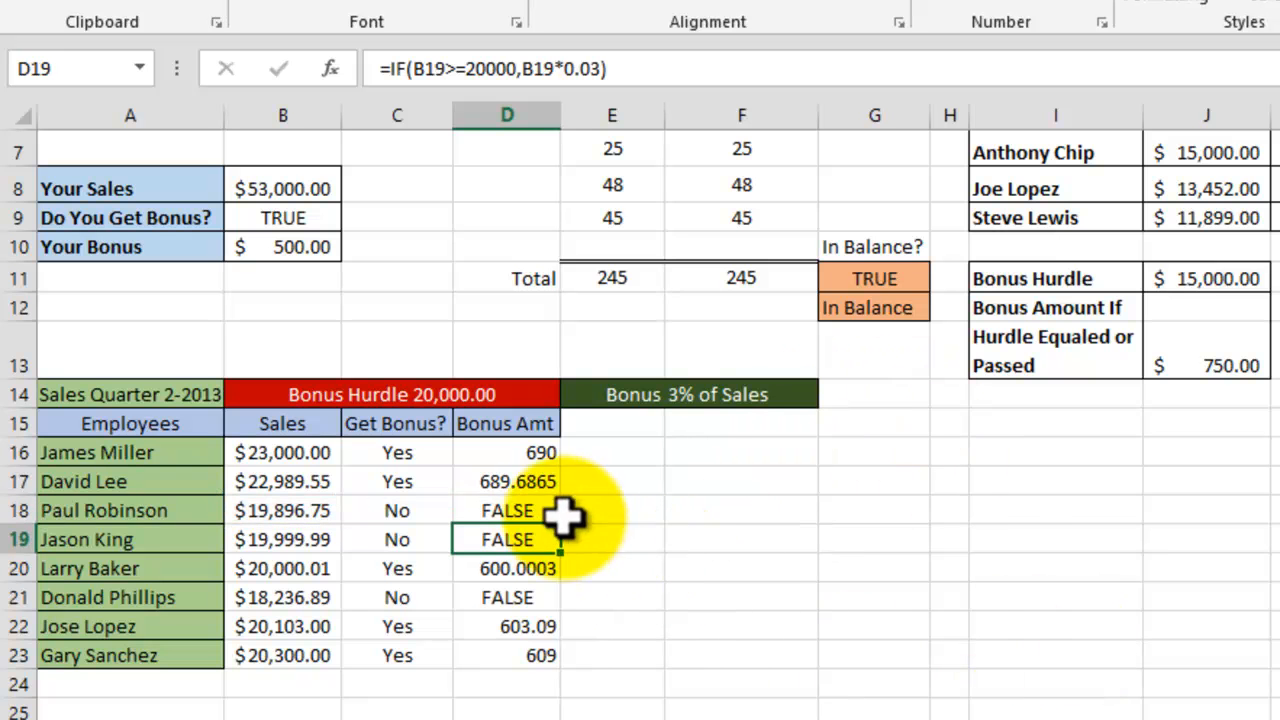
# Add a comma after B16*0.03 in the D16 formula to leave an empty false value, and copy it down through D23.
pyautogui.click(532, 453)
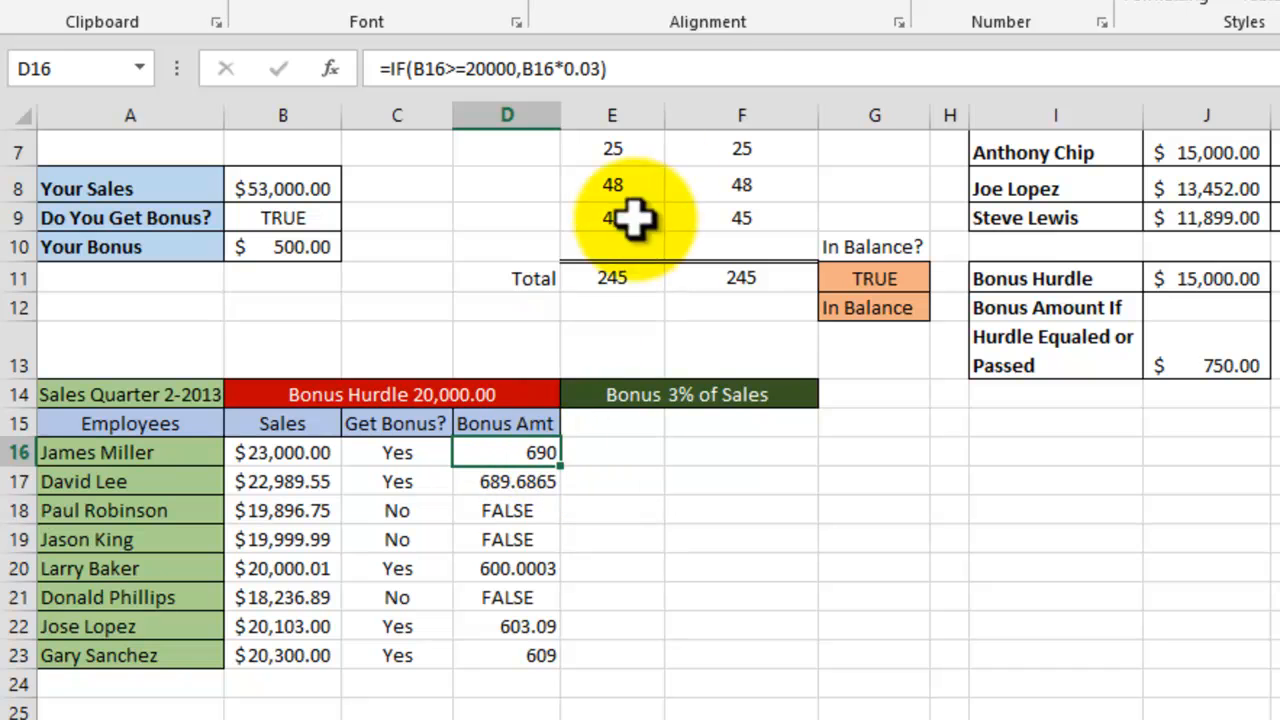
pyautogui.click(600, 68)
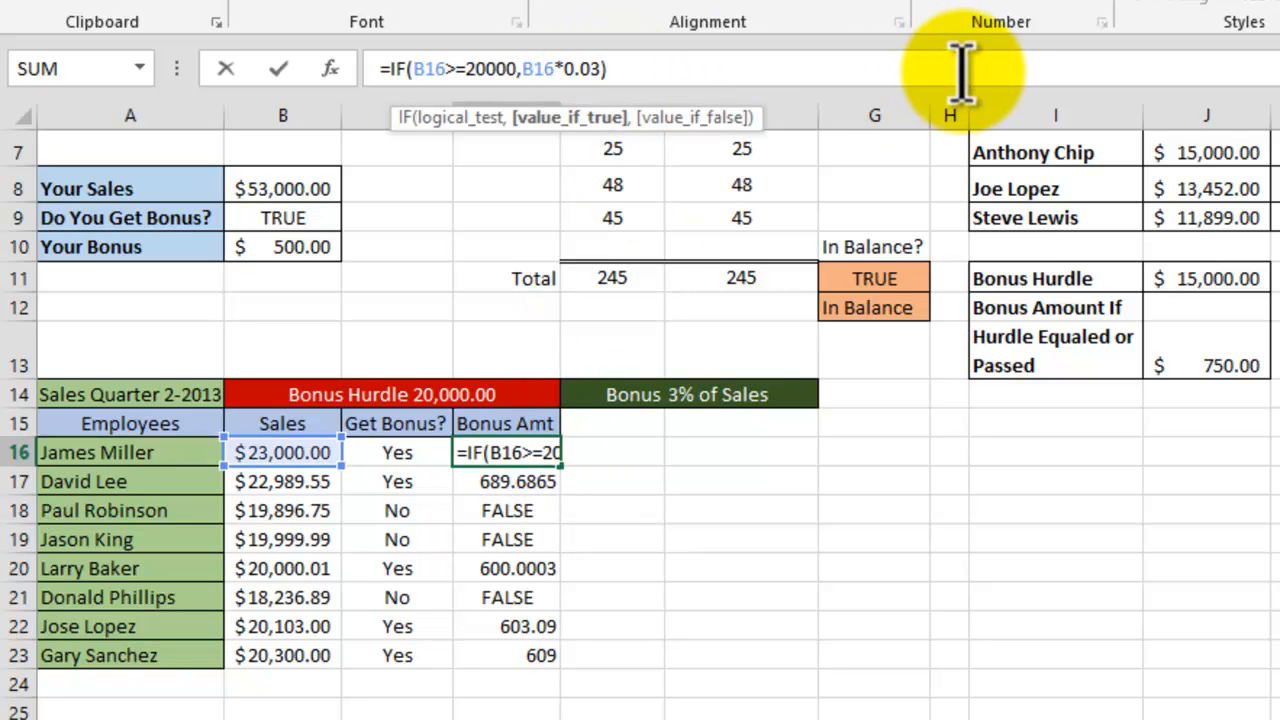
pyautogui.write(',')
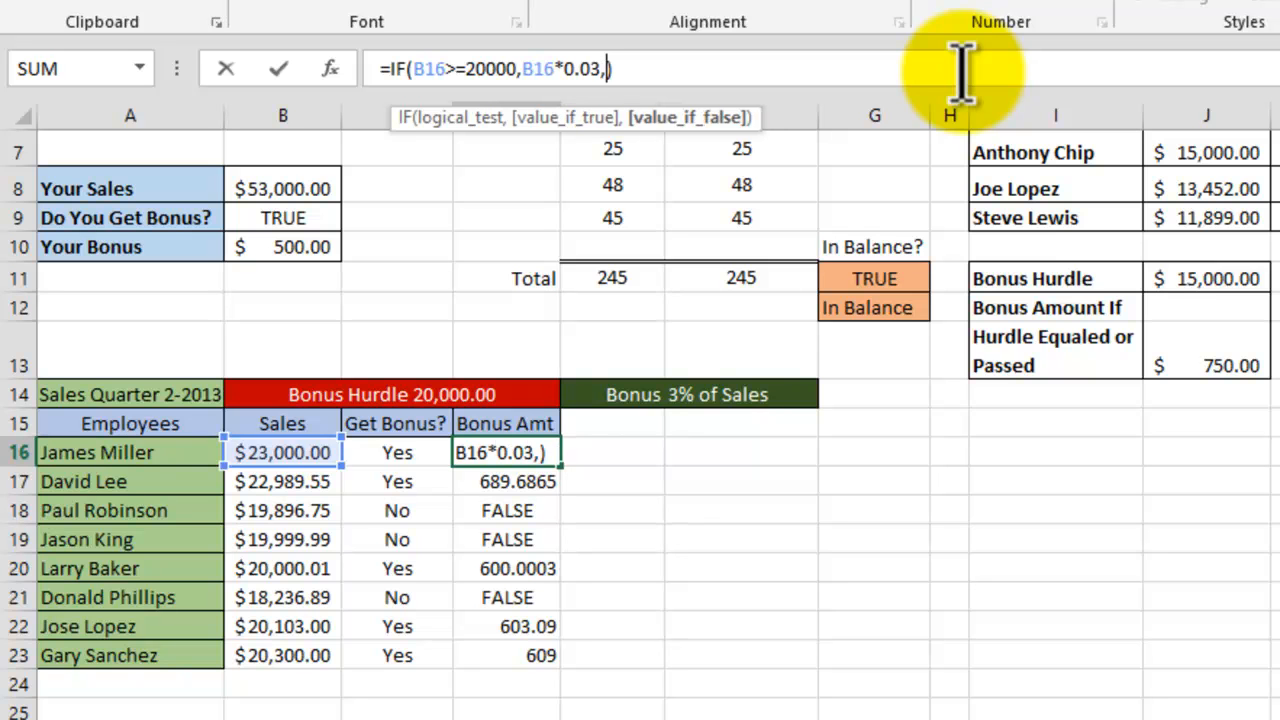
pyautogui.press('Return')
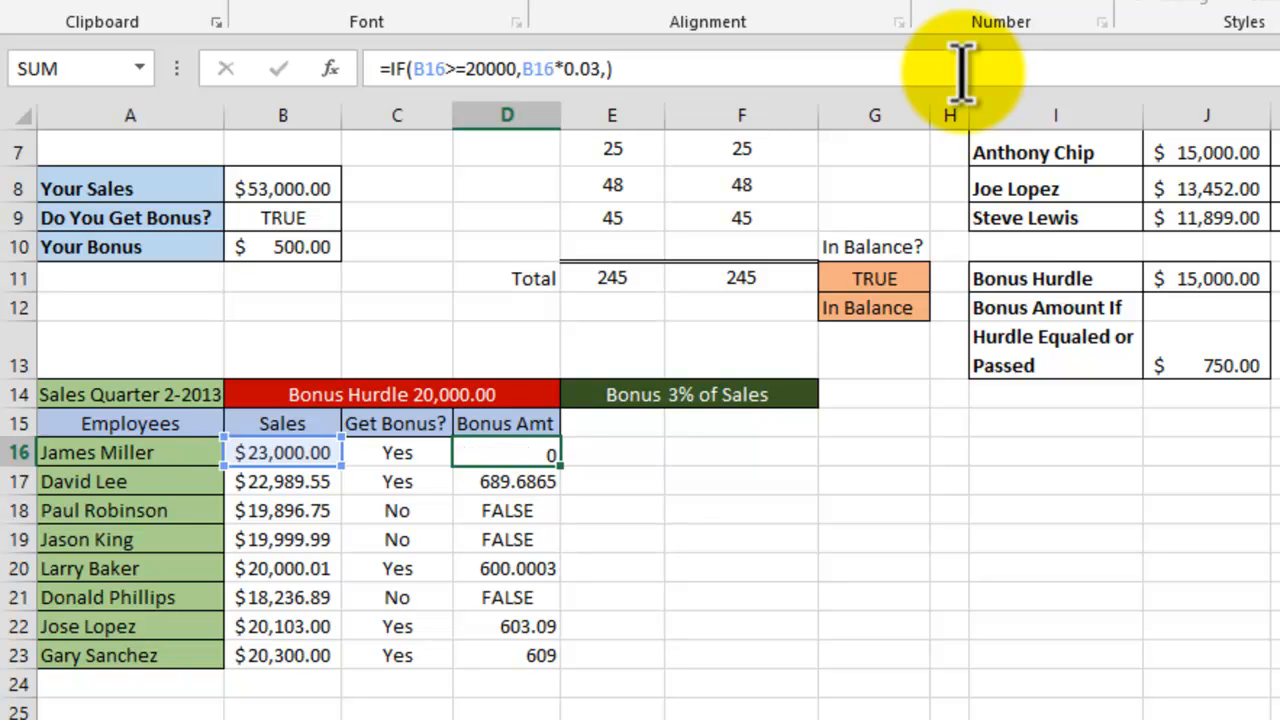
pyautogui.click(543, 450)
pyautogui.moveTo(561, 467); pyautogui.dragTo(550, 662)
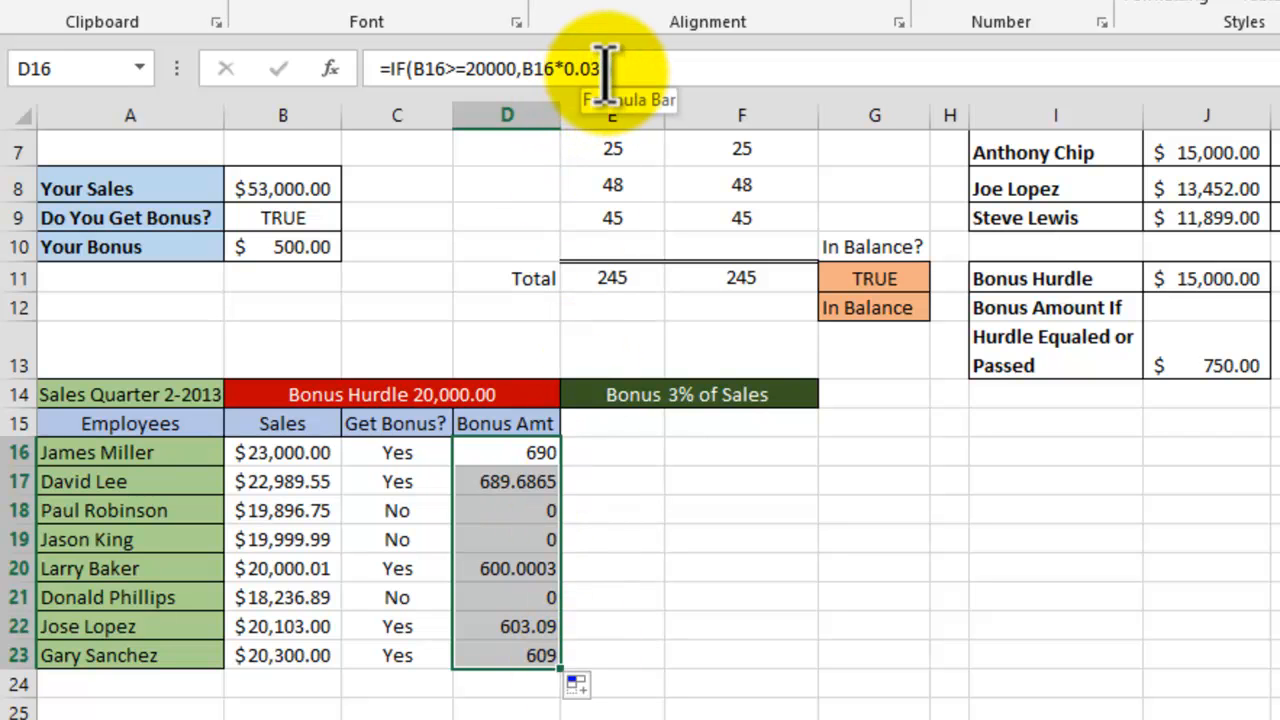
# Enter 0 as the false value in the D18 formula, making it =IF(B18>=20000,B18*0.03,0).
pyautogui.click(495, 511)
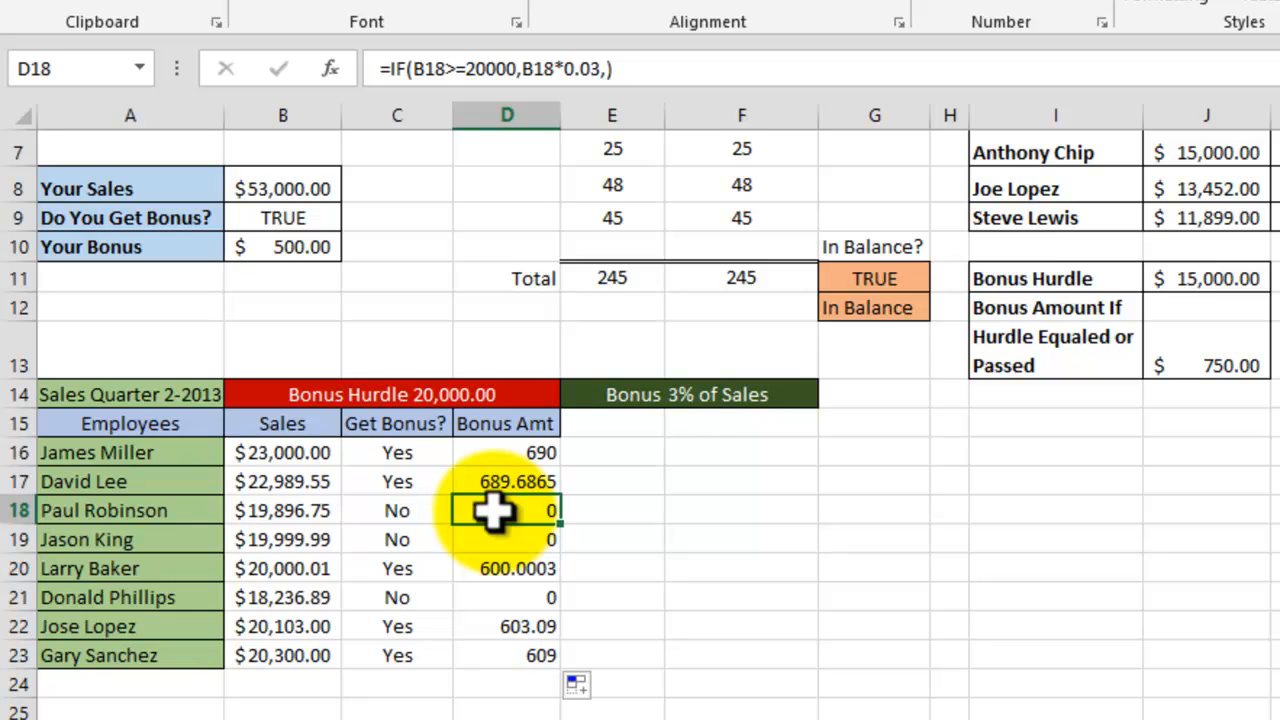
pyautogui.click(608, 68)
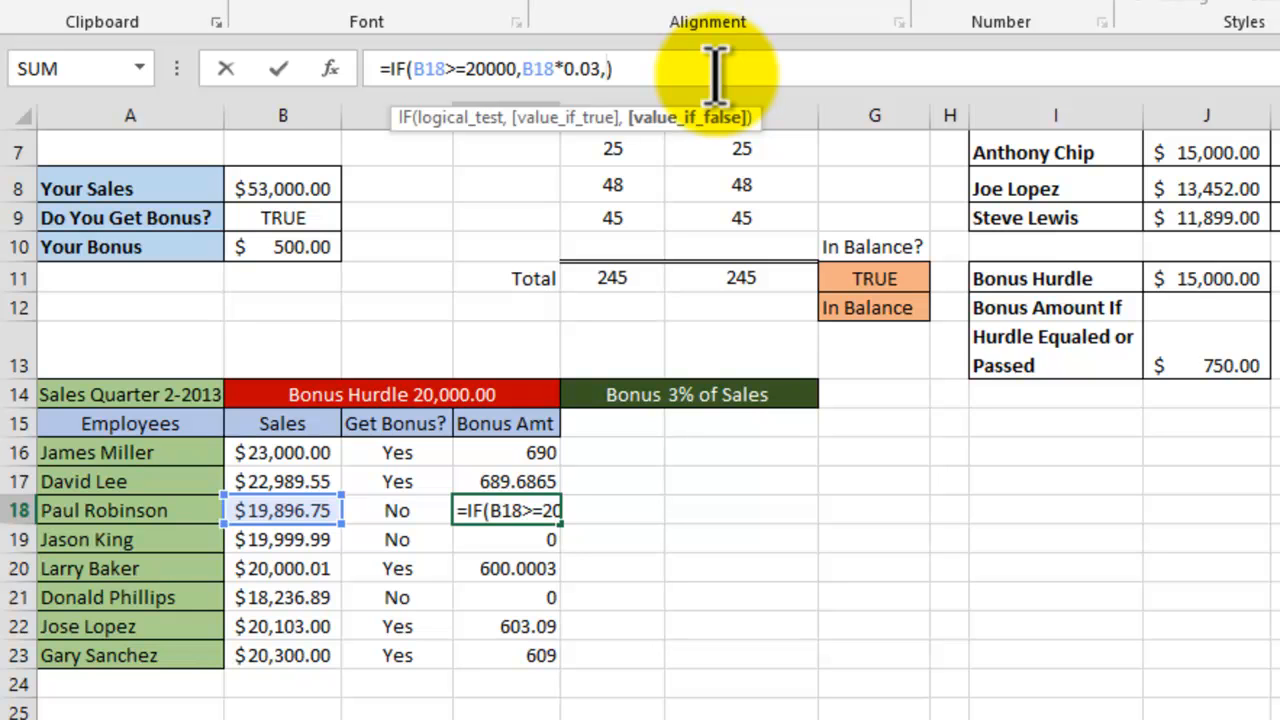
pyautogui.write('0')
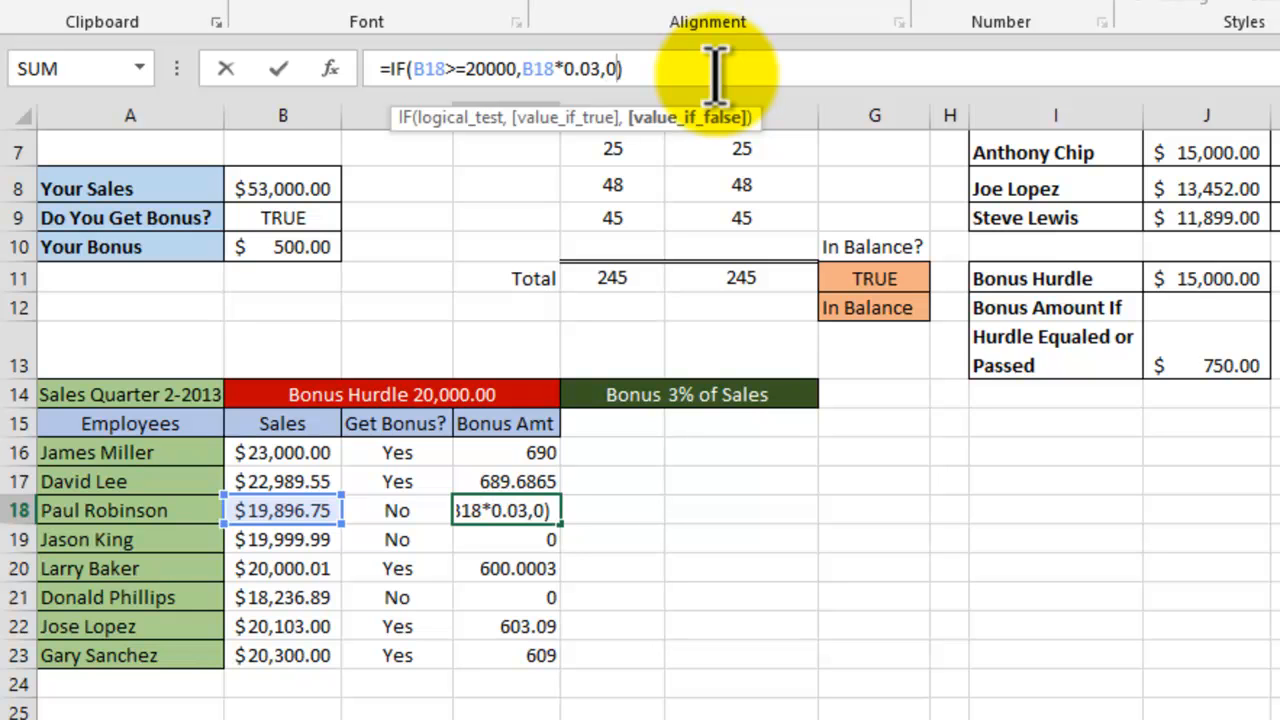
pyautogui.press('Return')
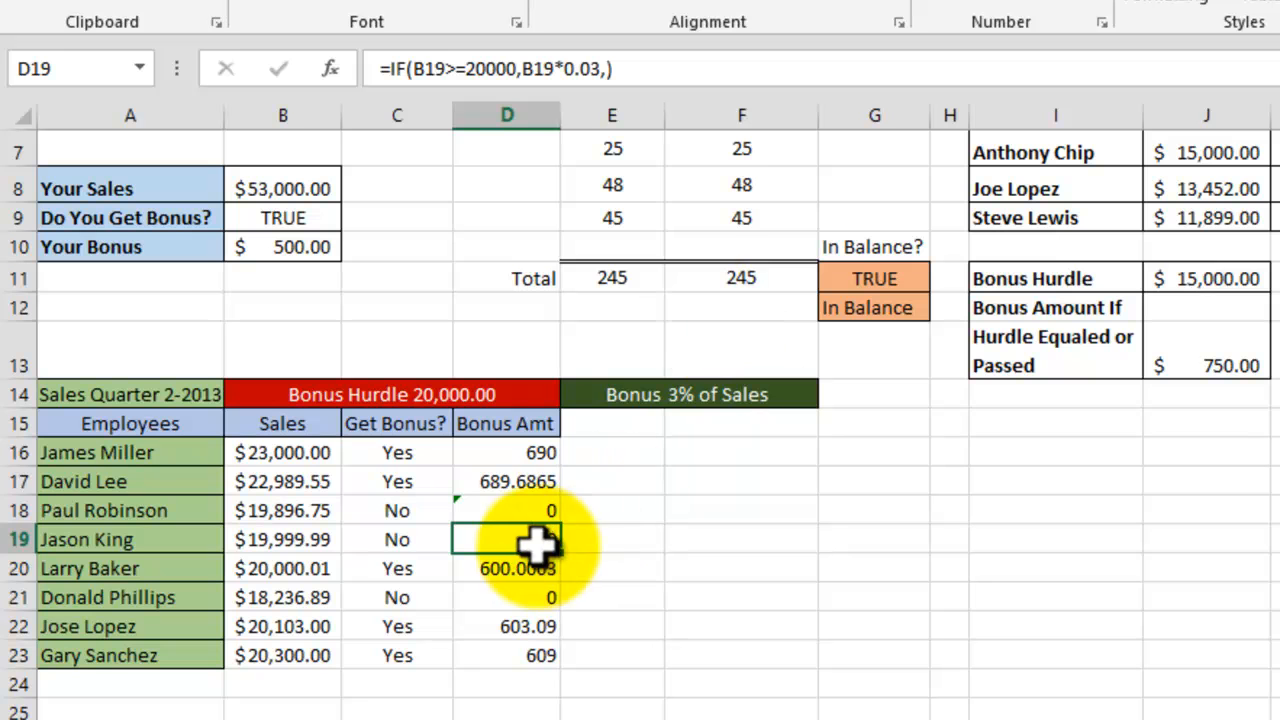
# Change the D16 formula to =IF(B16>=20000,B16*0.03,0) and copy it down through D23.
pyautogui.click(537, 457)
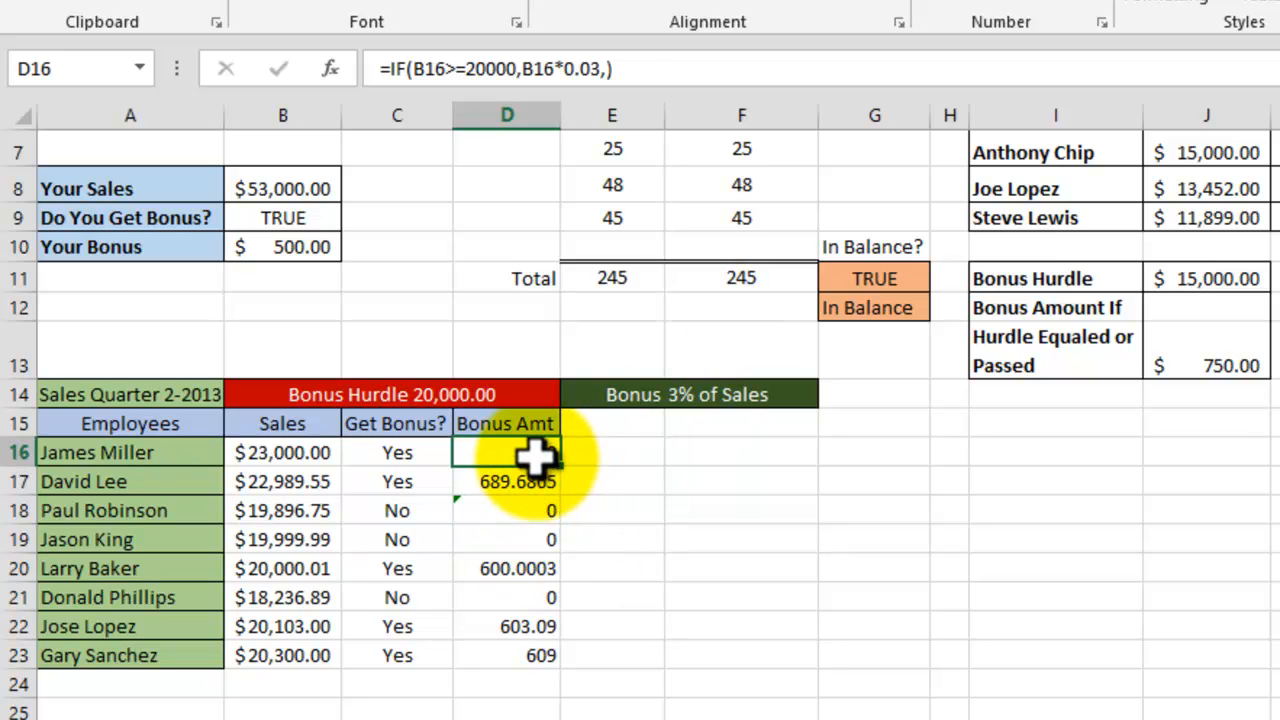
pyautogui.click(607, 68)
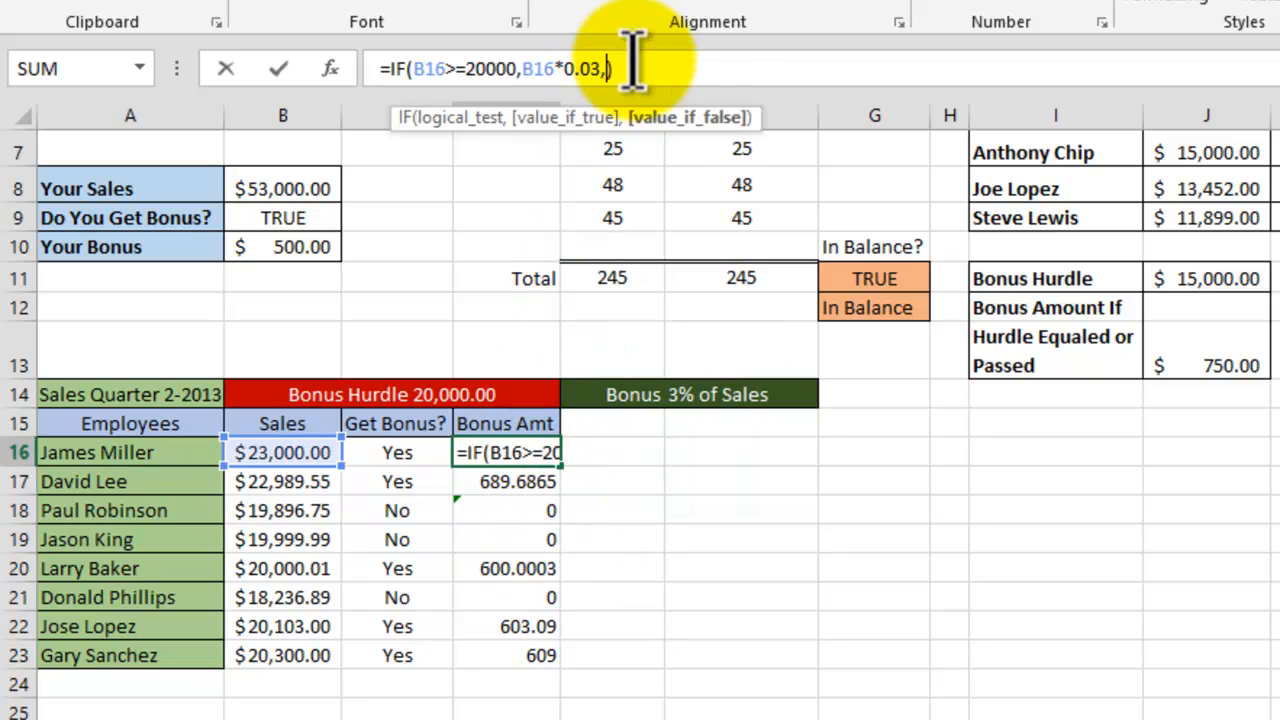
pyautogui.write('0')
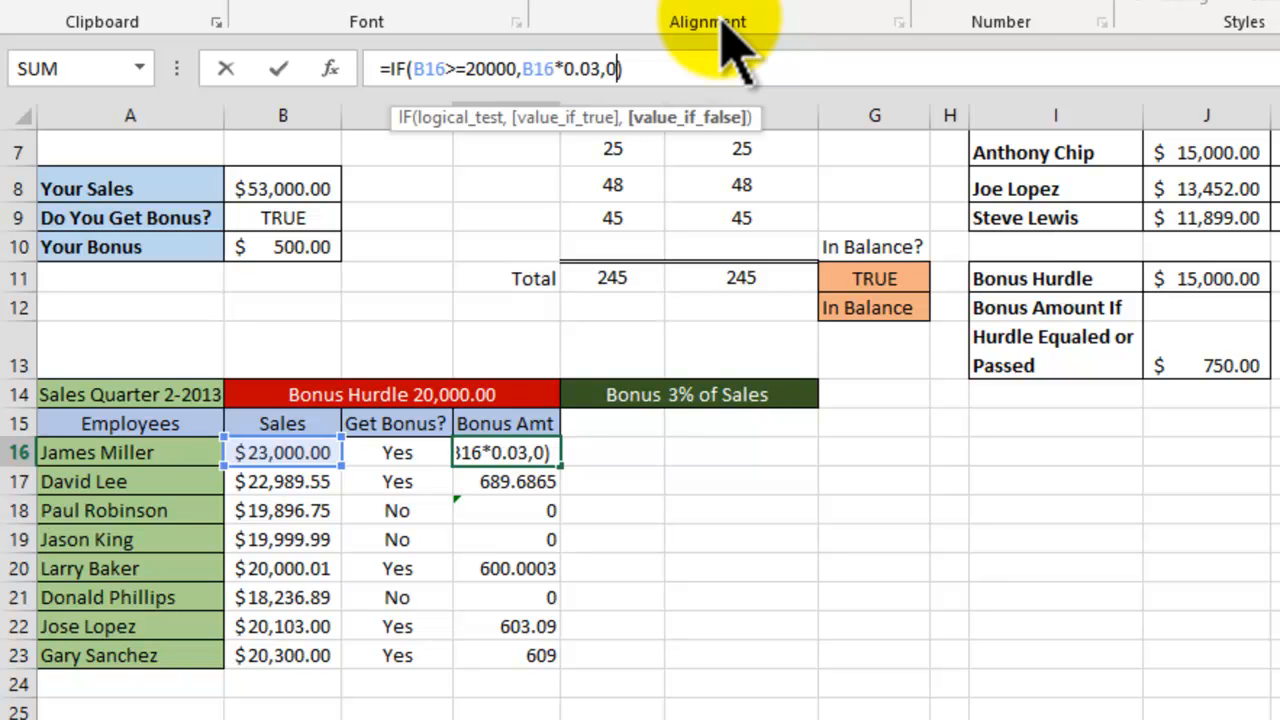
pyautogui.press('Return')
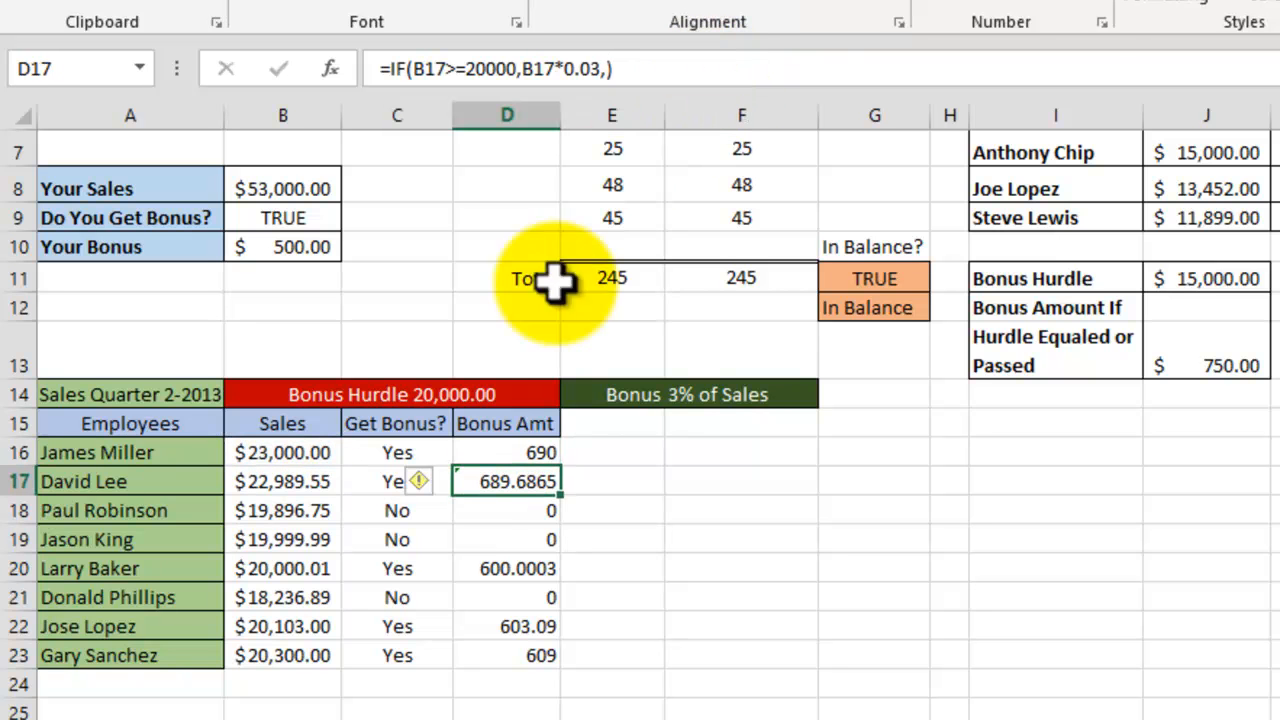
pyautogui.click(506, 447)
pyautogui.moveTo(565, 470); pyautogui.dragTo(547, 657)
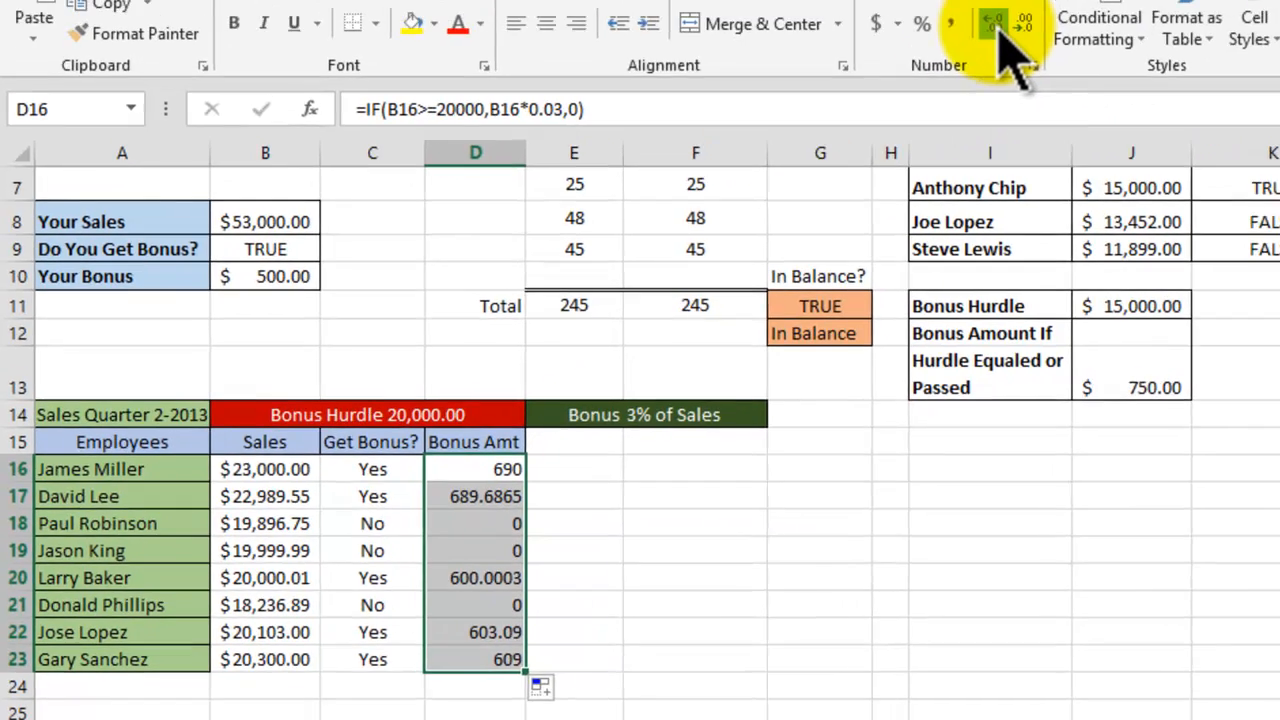
# Format the Bonus Amt values in D16:D23 with two decimal places and the Accounting dollar format.
pyautogui.click(1080, 25)
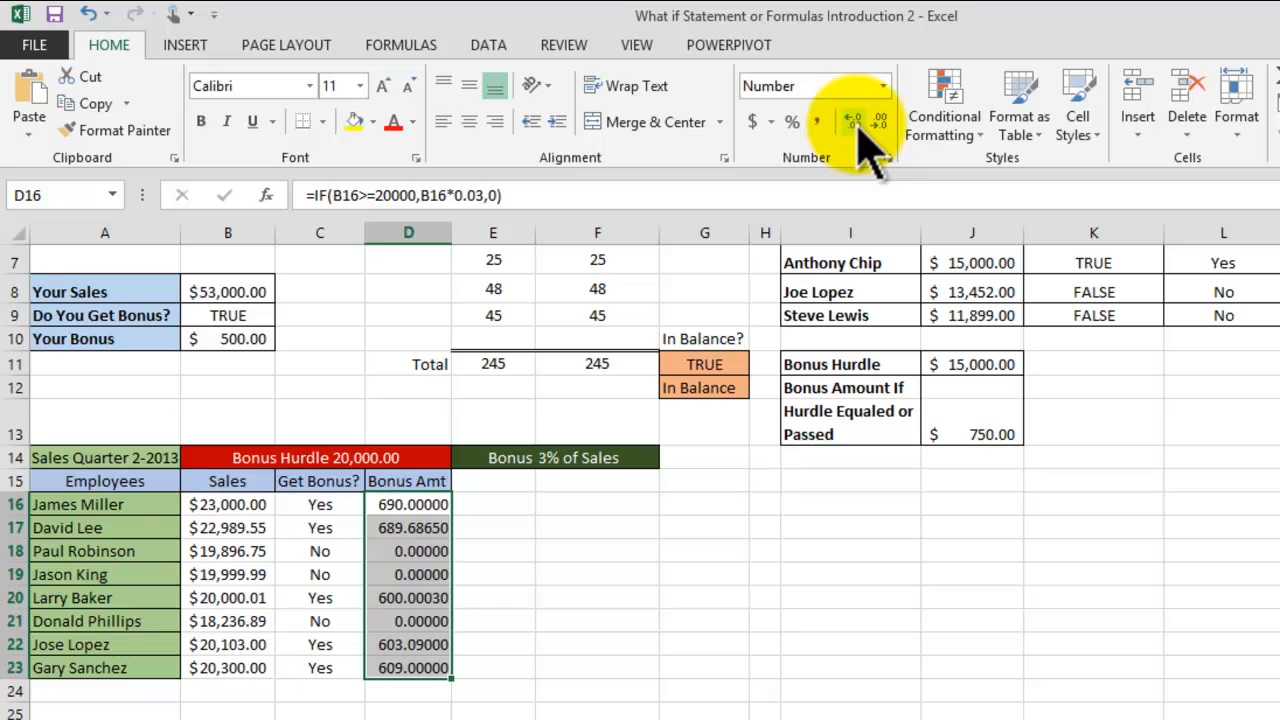
pyautogui.click(880, 125)
pyautogui.click(880, 125)
pyautogui.click(880, 125)
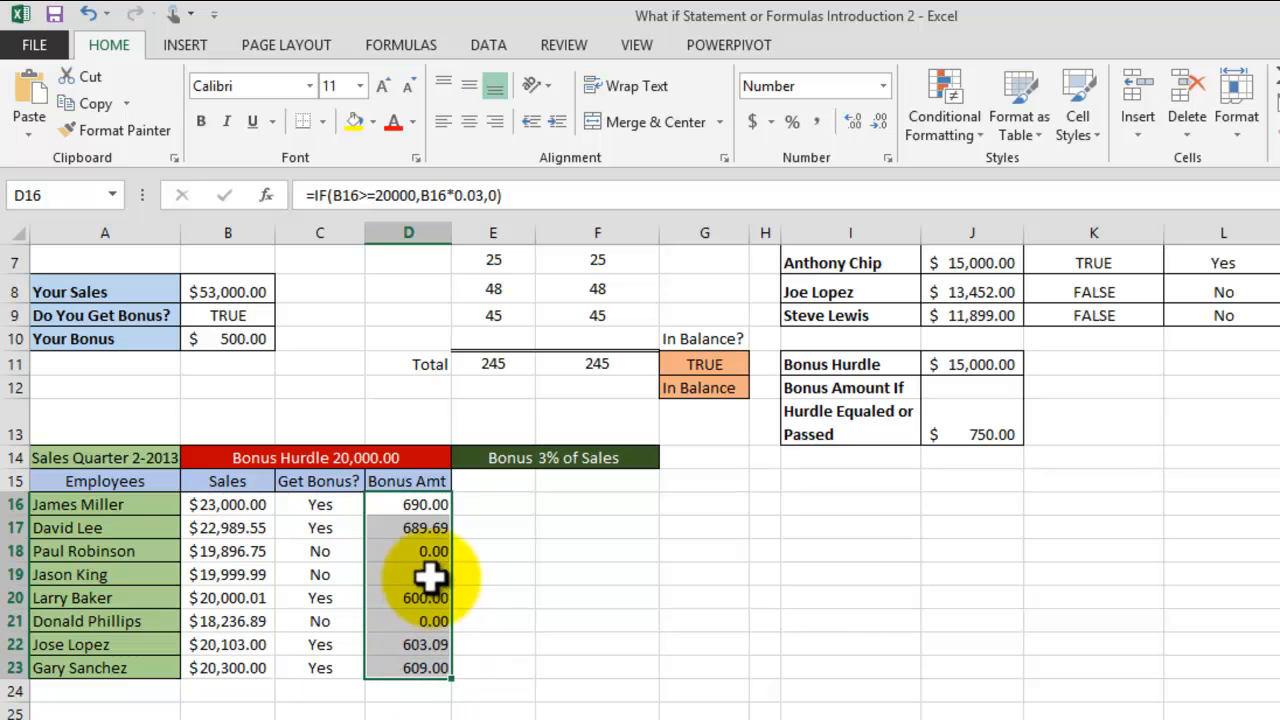
pyautogui.click(753, 122)
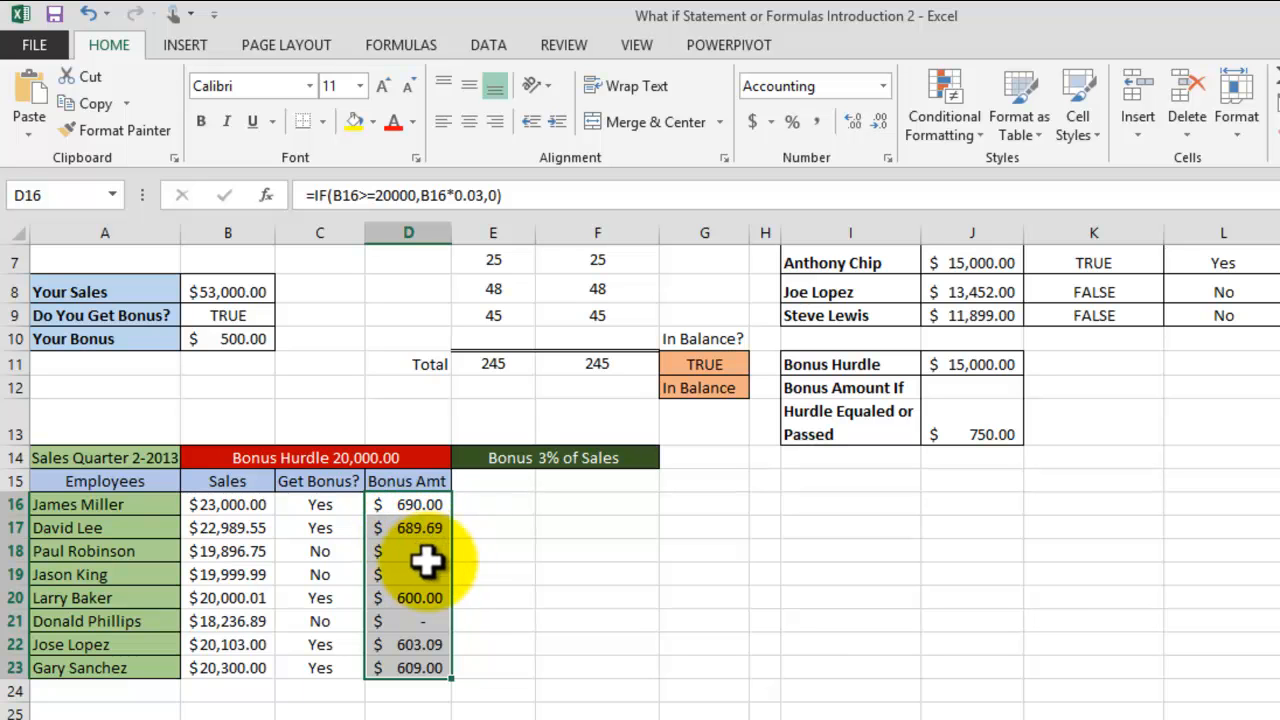
pyautogui.click(562, 647)
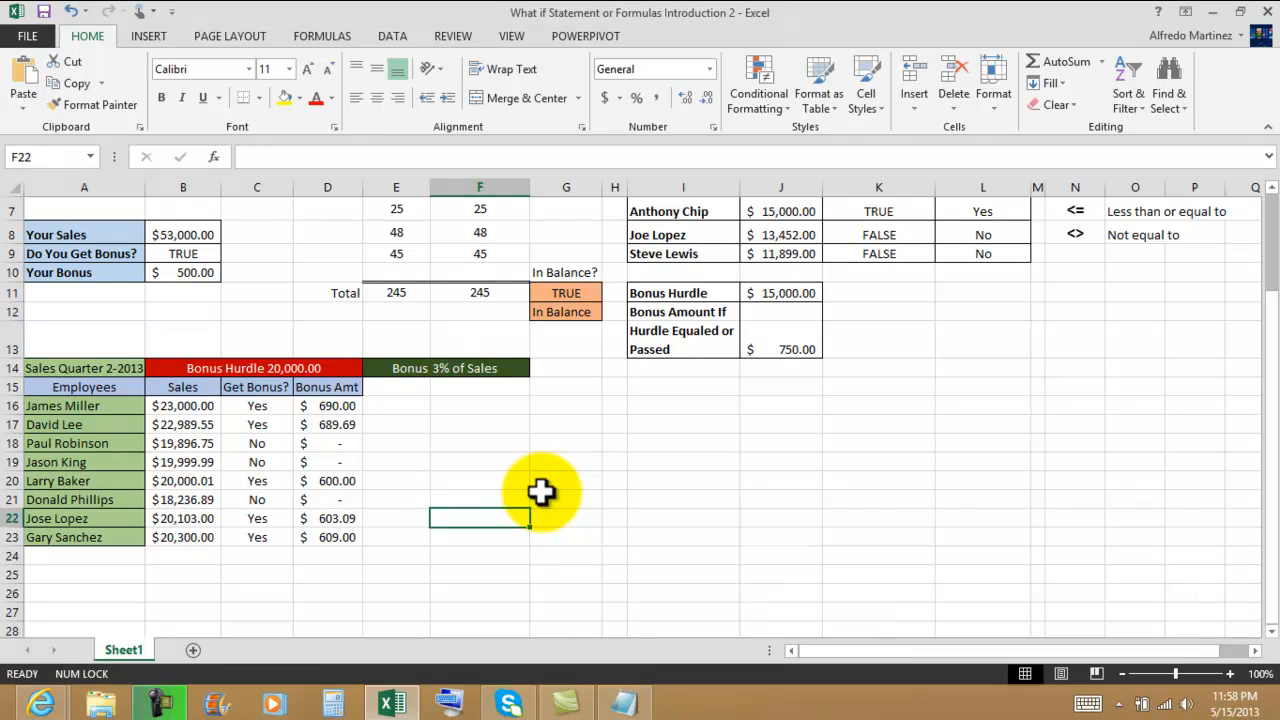
# Examine the Quarter 2-2013 bonus table, checking the Bonus Amt formula in D16 against the sales amount in B16.
pyautogui.press('Up')
pyautogui.press('Up')
pyautogui.press('Up')
pyautogui.press('Up')
pyautogui.press('Up')
pyautogui.press('Up')
pyautogui.press('Up')
pyautogui.press('Left')
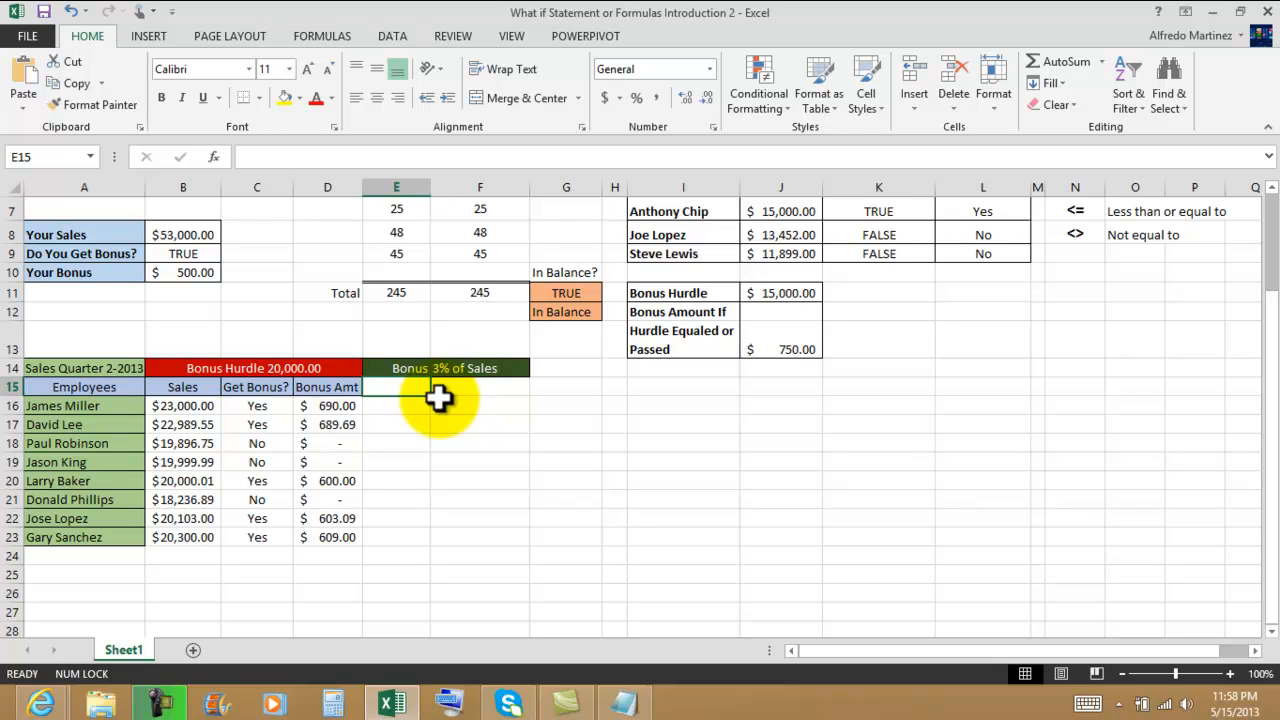
pyautogui.click(492, 442)
pyautogui.click(409, 390)
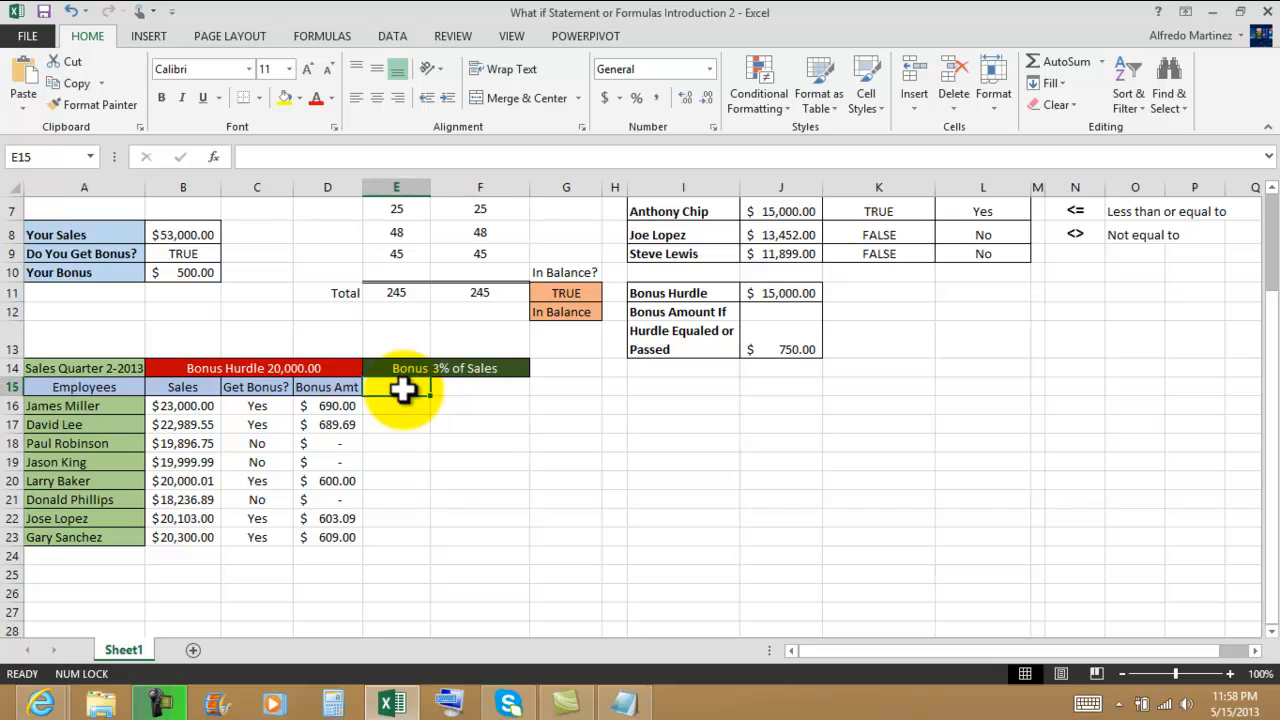
pyautogui.click(331, 406)
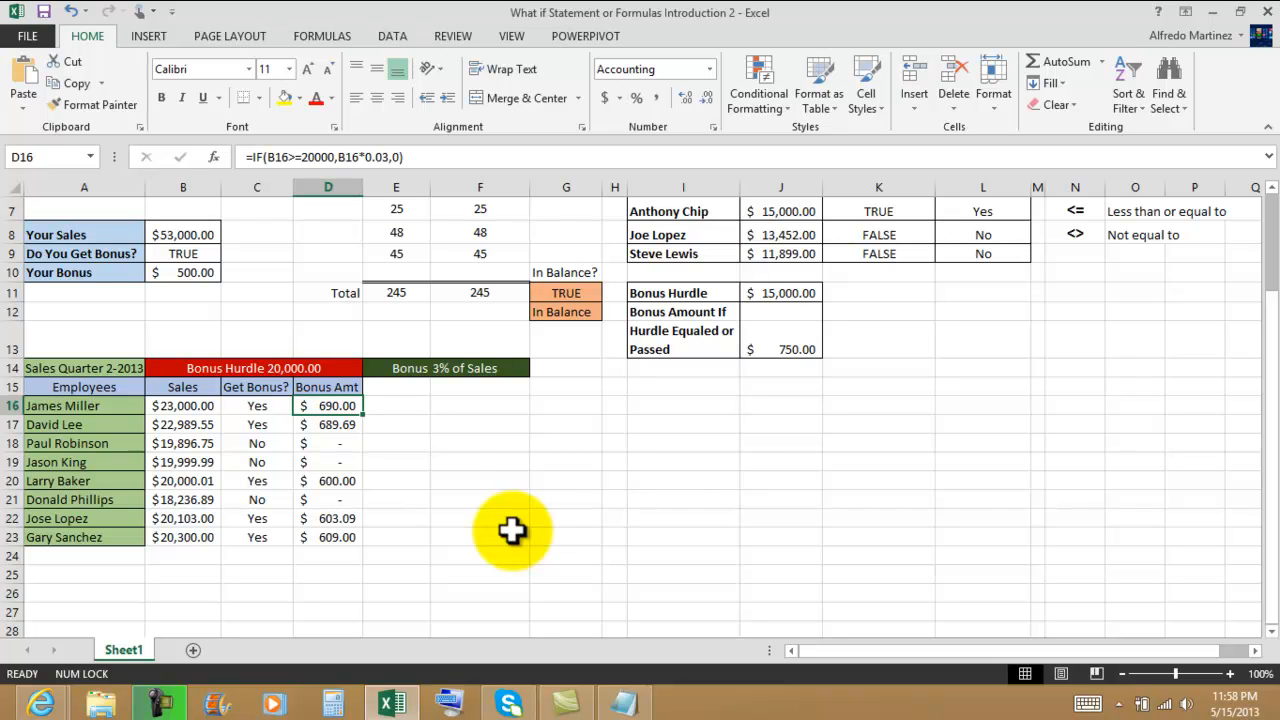
pyautogui.click(184, 407)
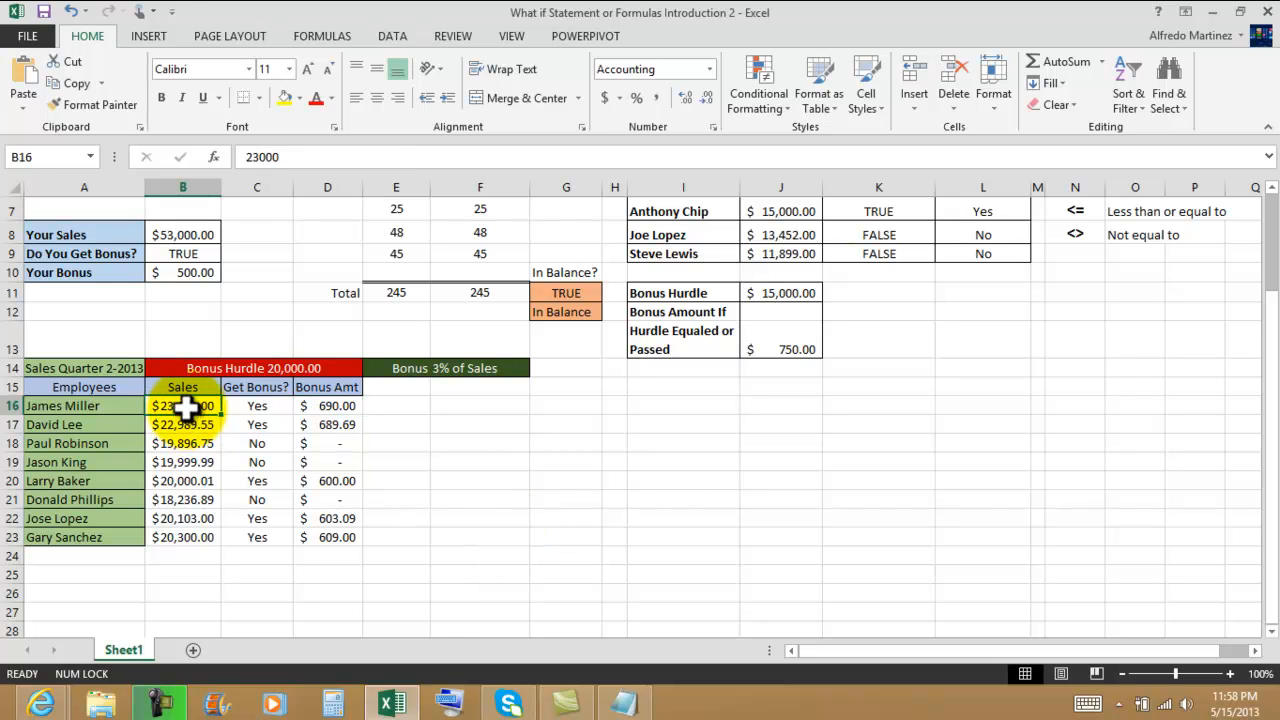
pyautogui.click(318, 407)
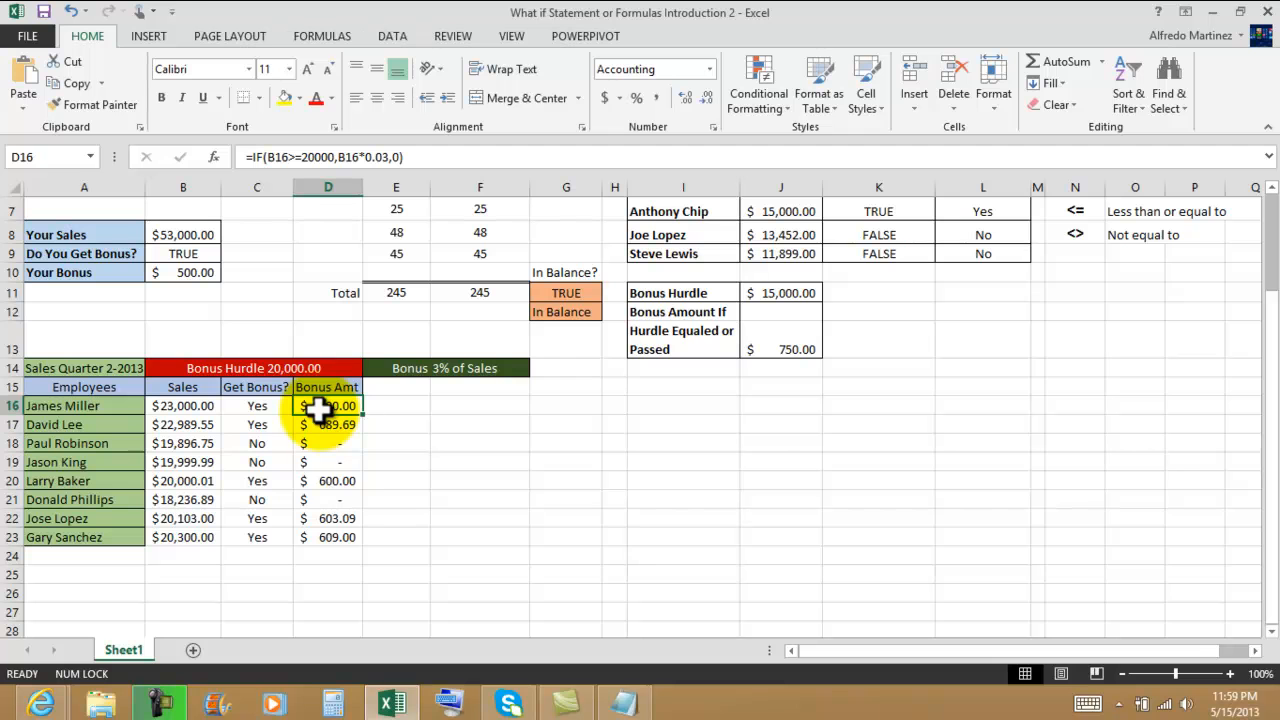
pyautogui.moveTo(423, 464); pyautogui.dragTo(435, 468)
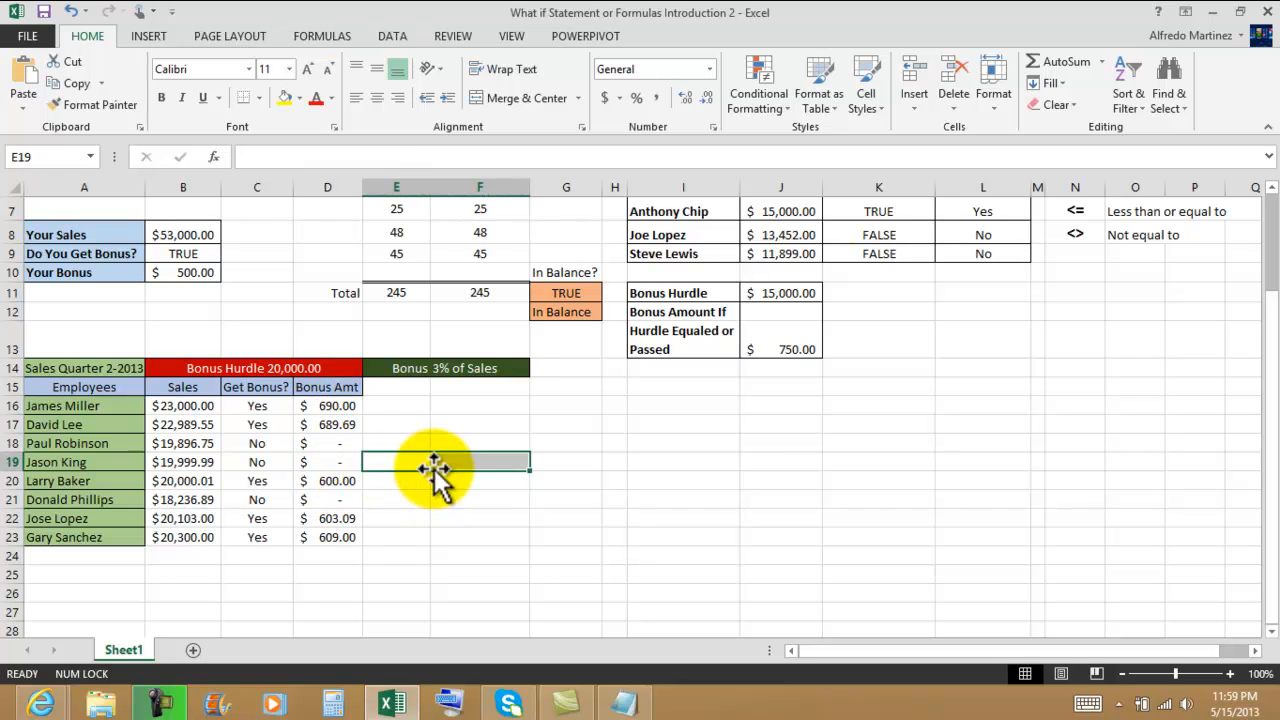
pyautogui.click(525, 519)
# Review the finished TRUE/FALSE, debit and credit balance, and employee bonus tables across Sheet1.
pyautogui.scroll(2, 605, 507)
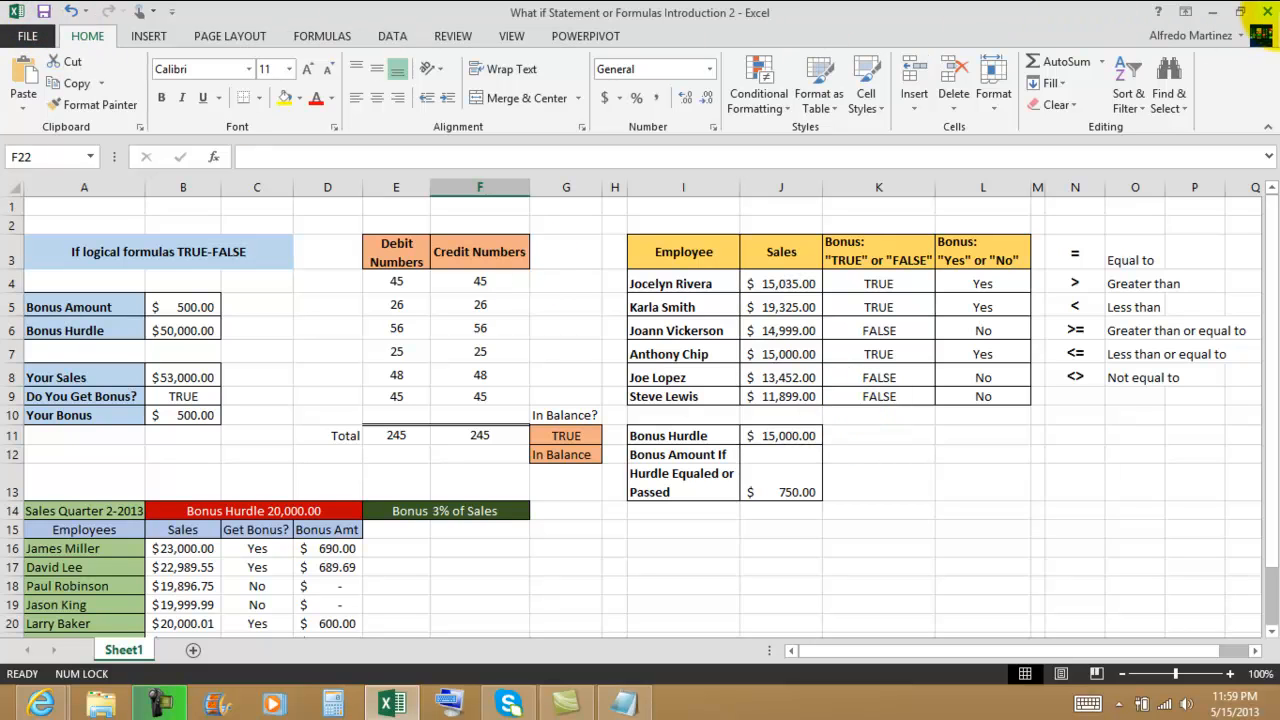
pyautogui.click(145, 247)
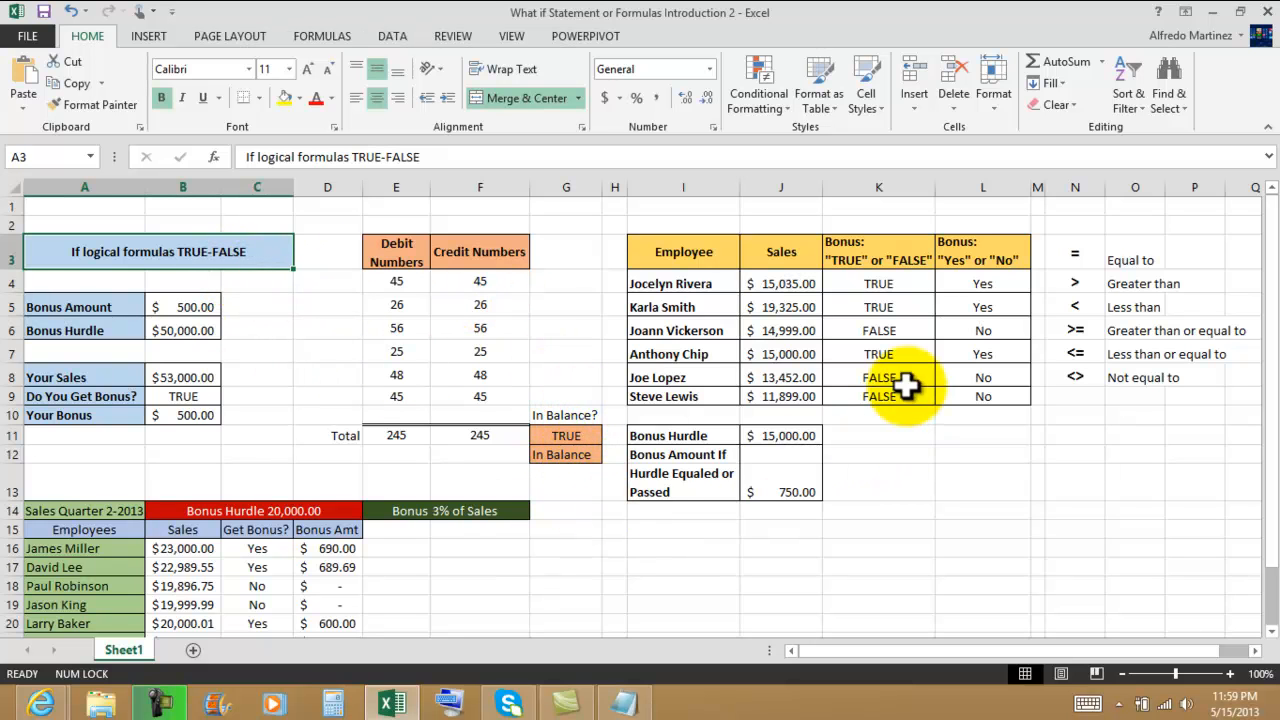
pyautogui.click(941, 508)
pyautogui.scroll(-3, 940, 505)
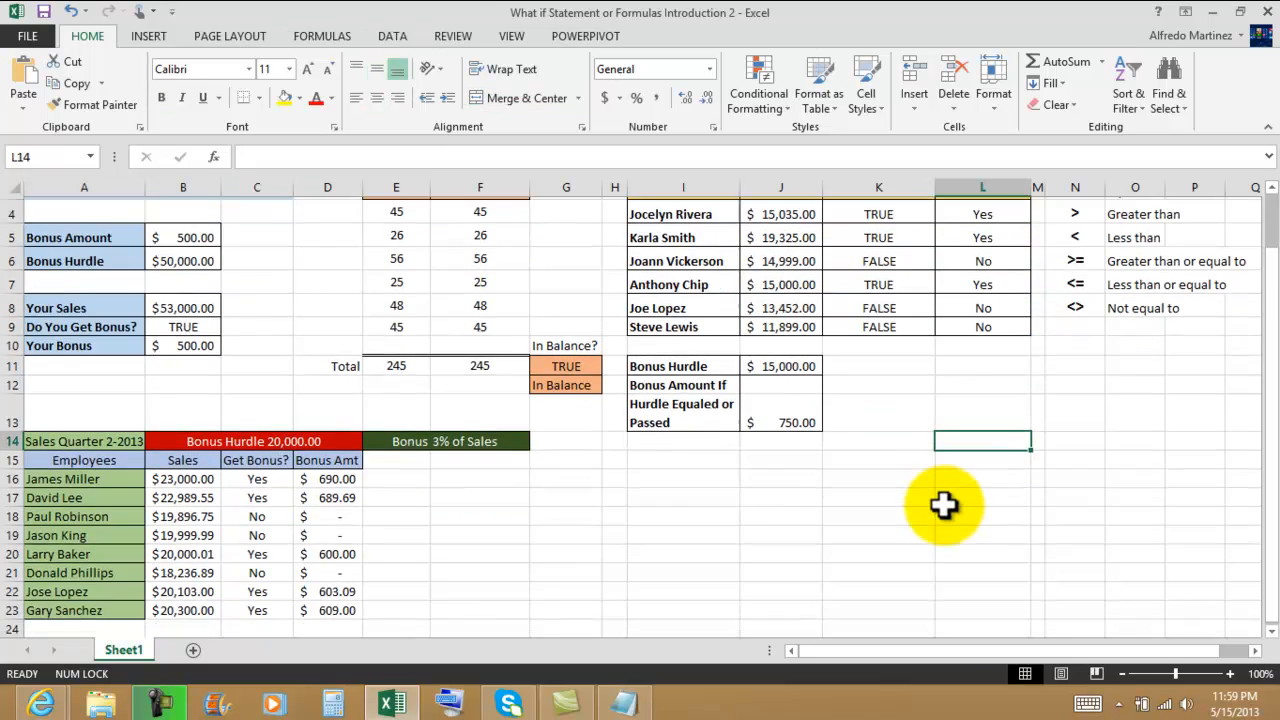
pyautogui.scroll(1, 937, 502)
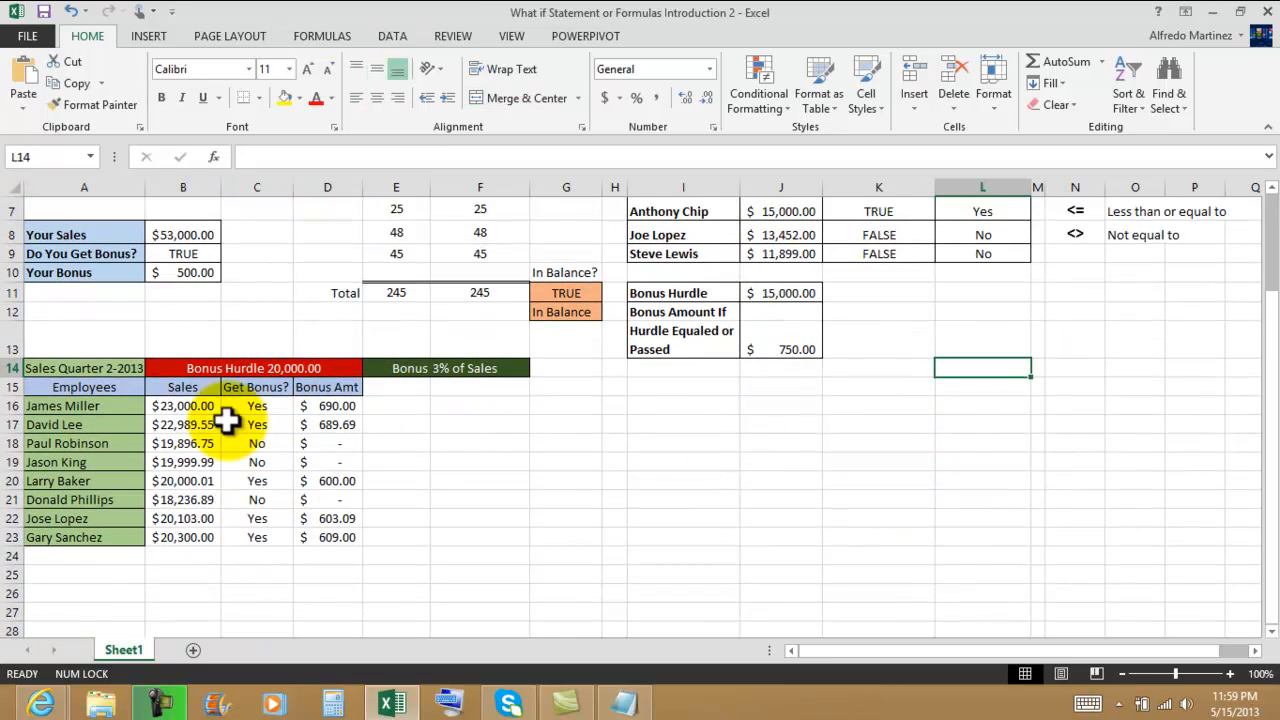
pyautogui.click(566, 533)
# Save the What if Statement or Formulas Introduction 2 workbook and close it, returning to the desktop.
pyautogui.scroll(2, 566, 531)
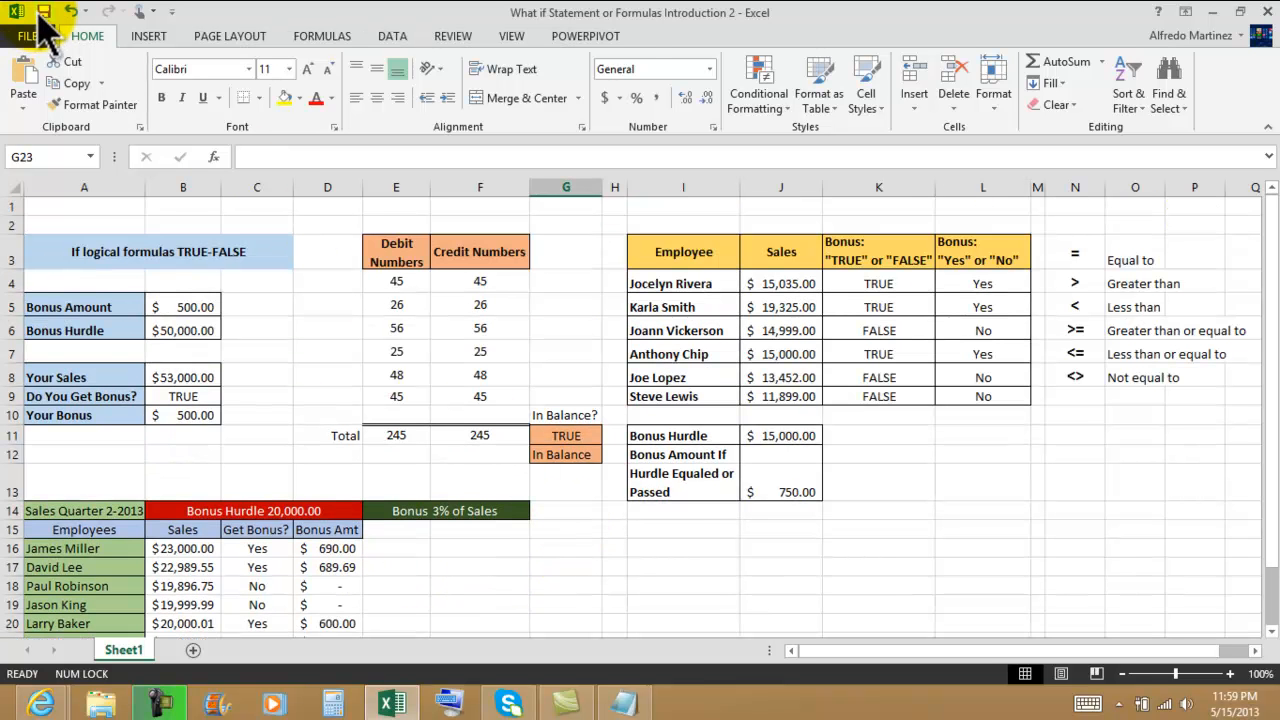
pyautogui.click(1265, 12)
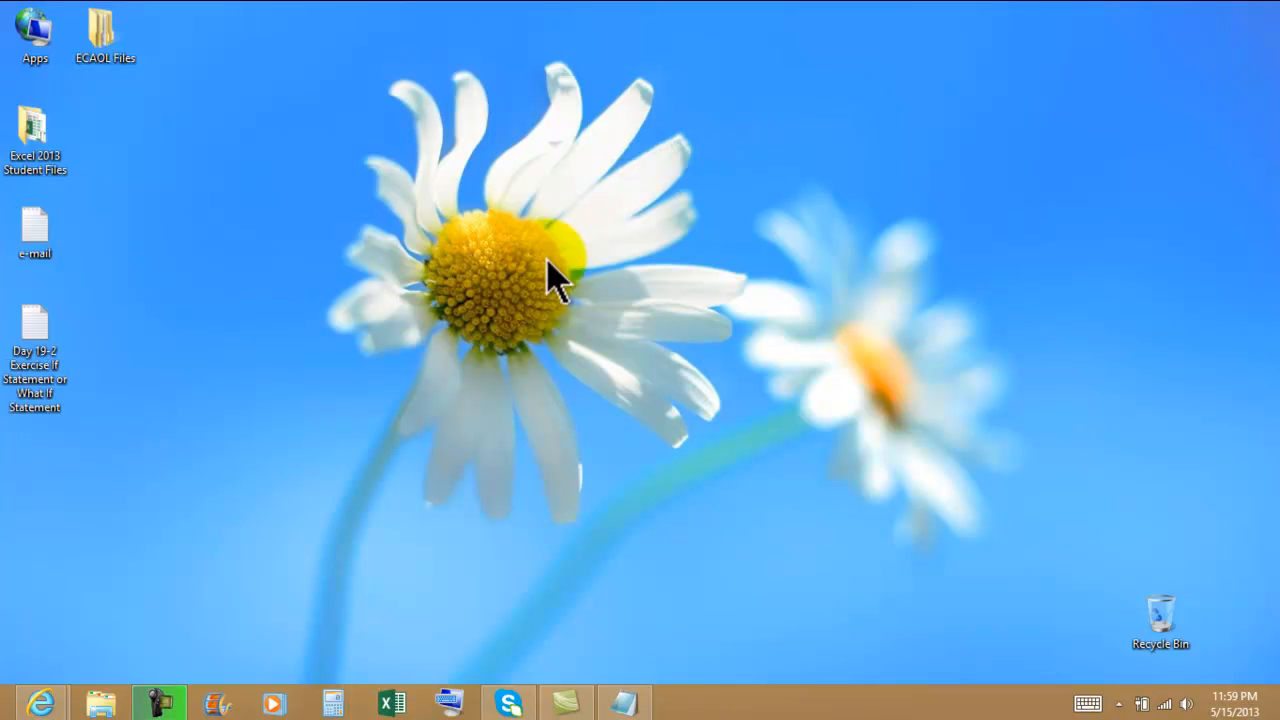
pyautogui.click(205, 313)
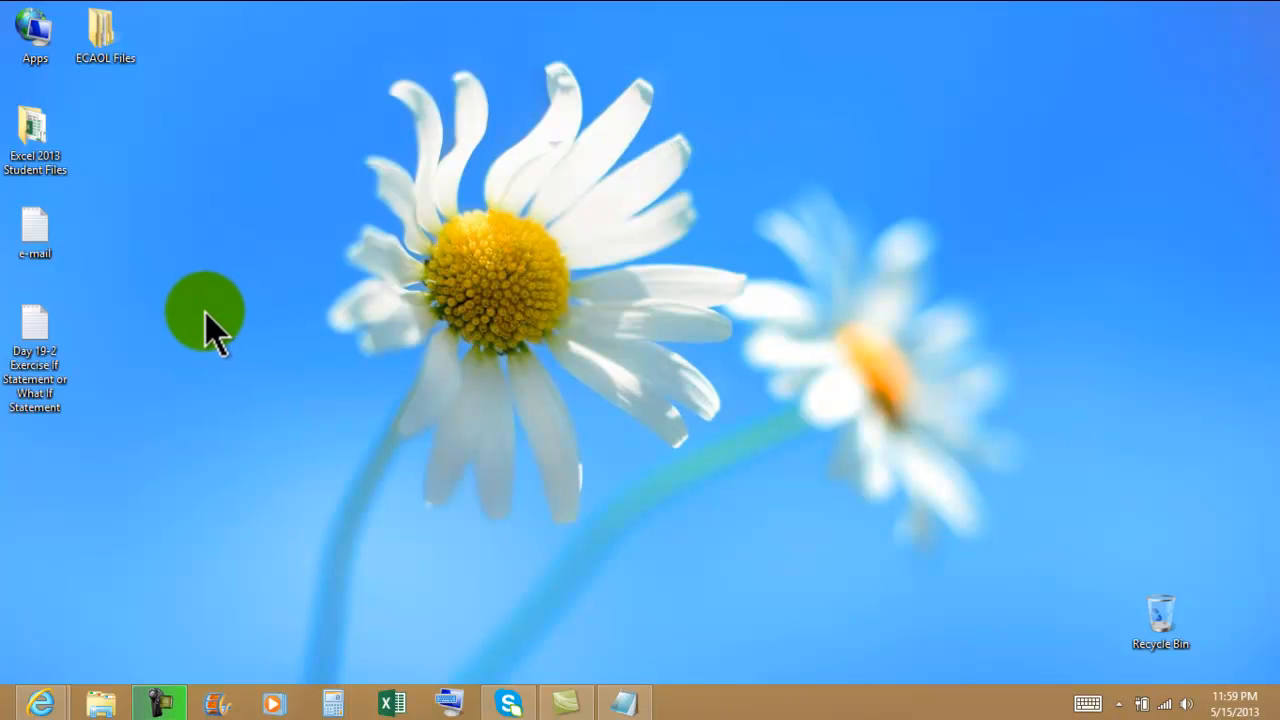